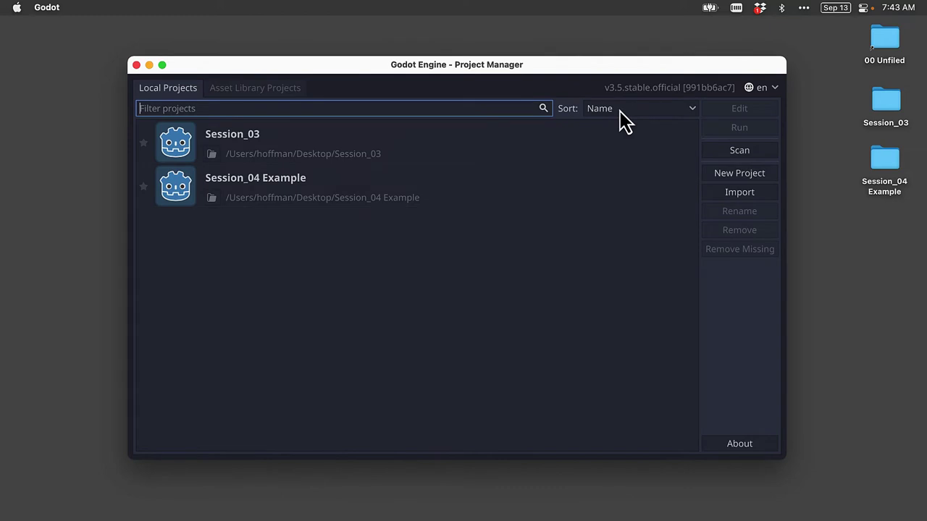
Step: Open the Session_04 Example project from the local projects and run it
left_click(430, 189)
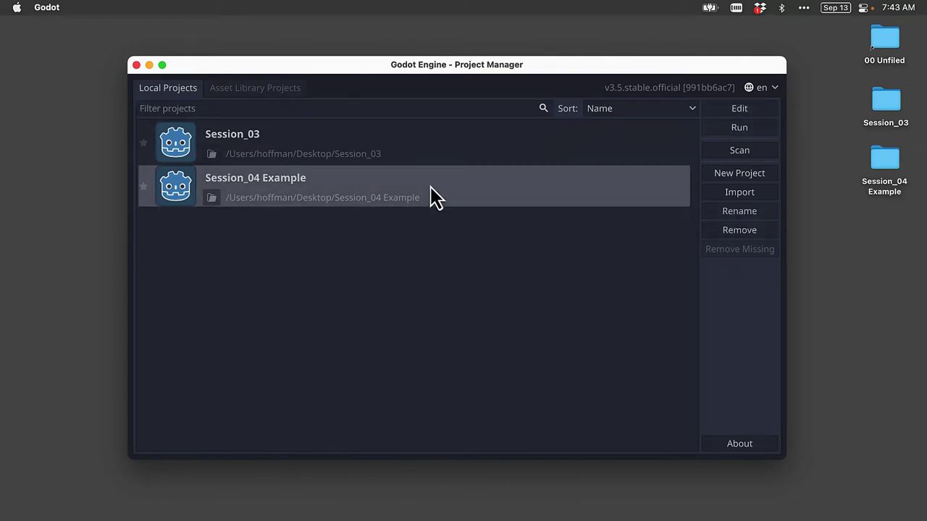
double_click(300, 183)
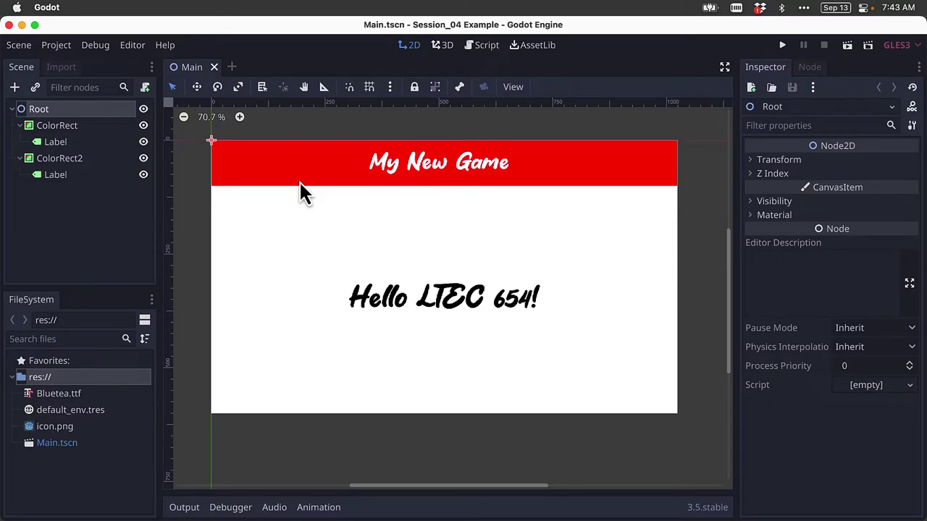
left_click(783, 45)
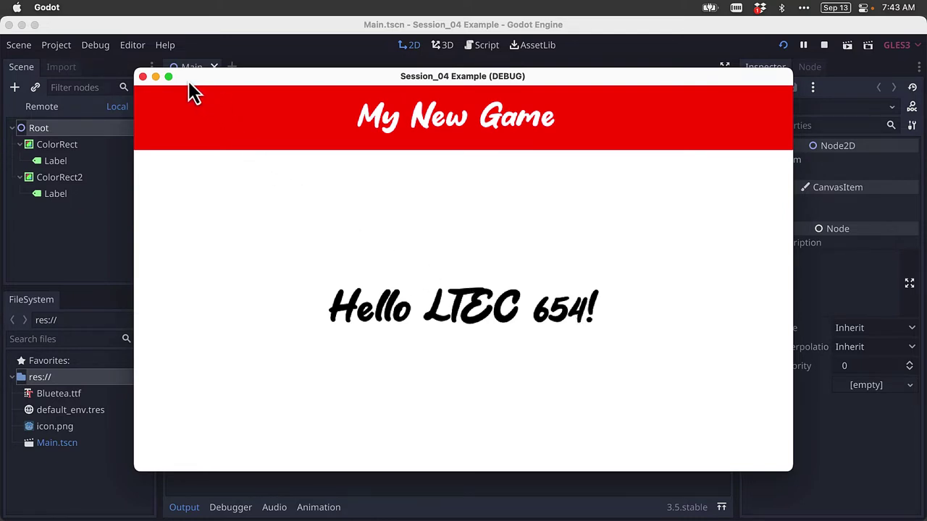
Step: View the running game full screen, return it to its window and close it
left_click(168, 77)
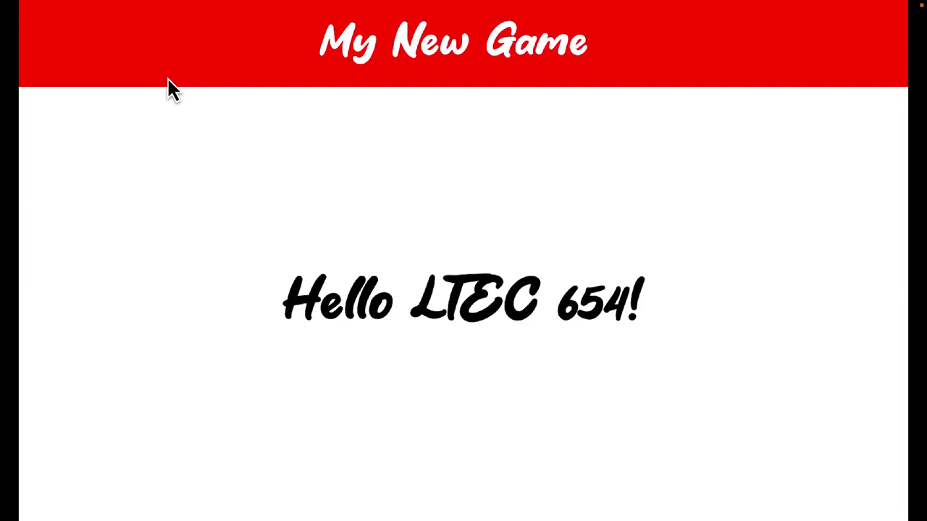
mouse_move(109, 8)
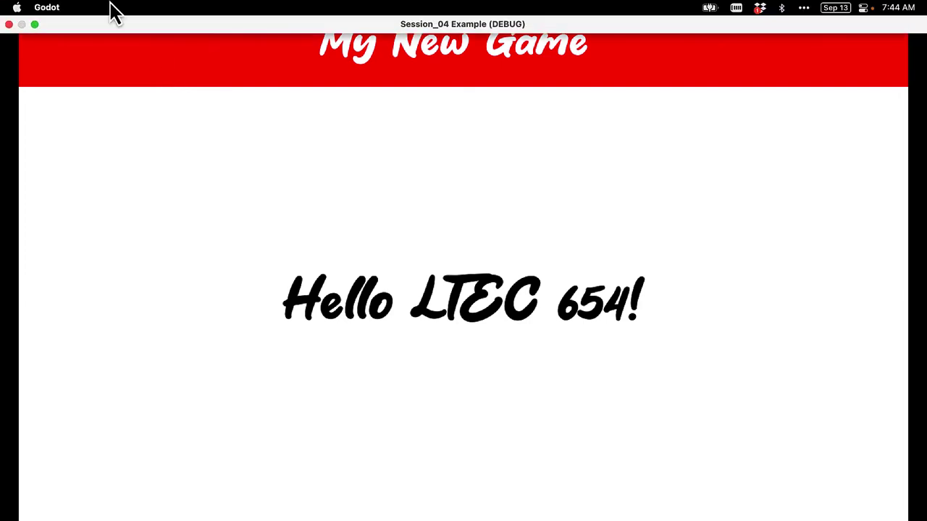
left_click(35, 25)
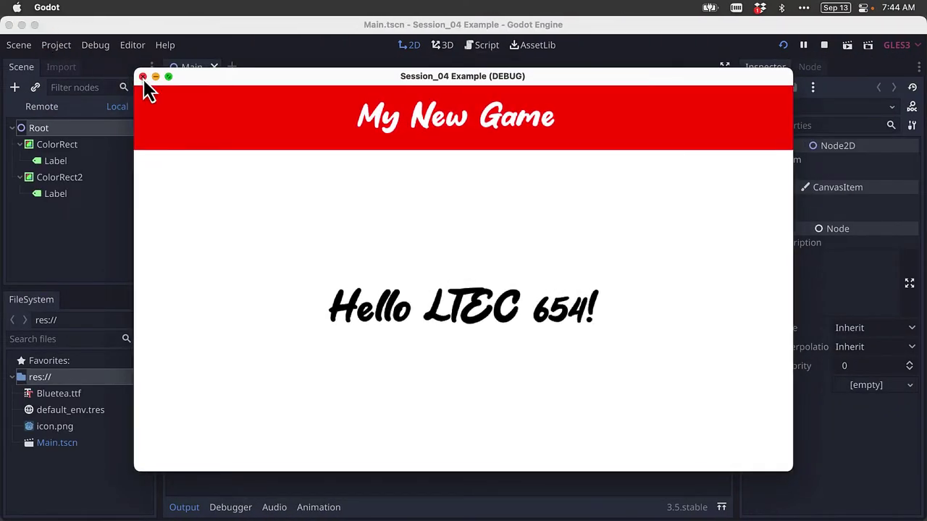
left_click(143, 77)
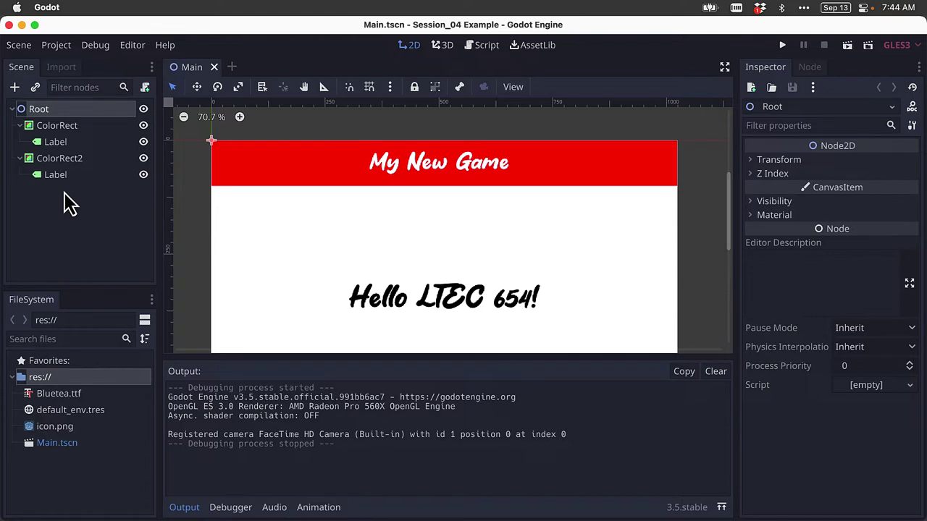
Step: Examine the scene tree's hierarchy by collapsing and expanding the children of the Root node
left_click(62, 129)
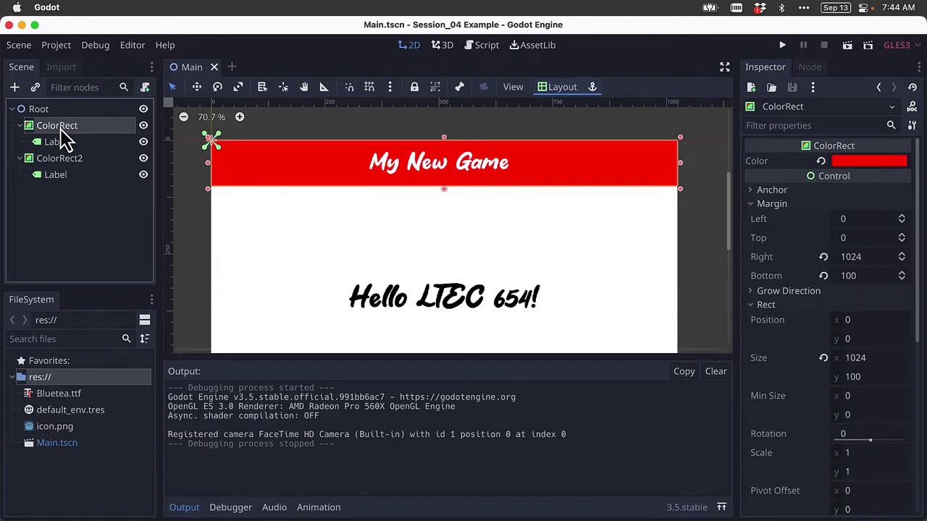
left_click(12, 109)
left_click(12, 109)
left_click(11, 109)
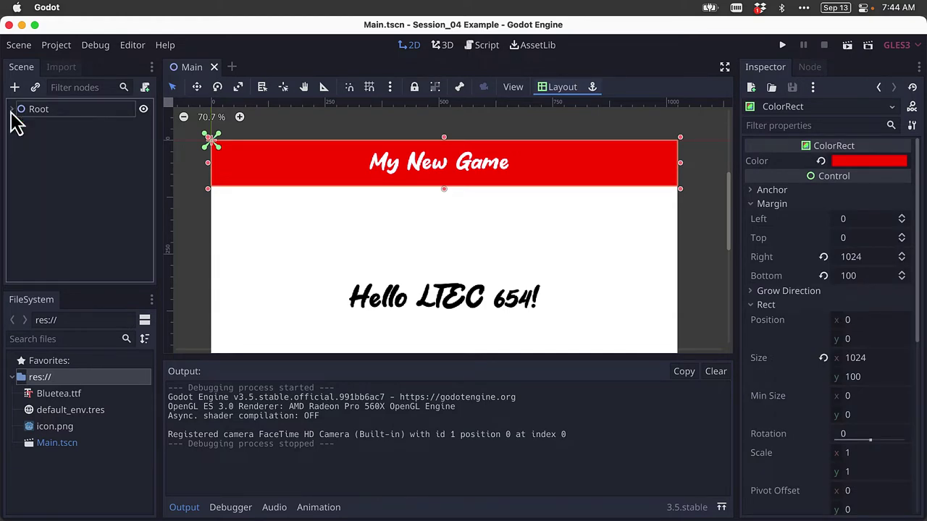
left_click(12, 109)
left_click(11, 108)
left_click(12, 109)
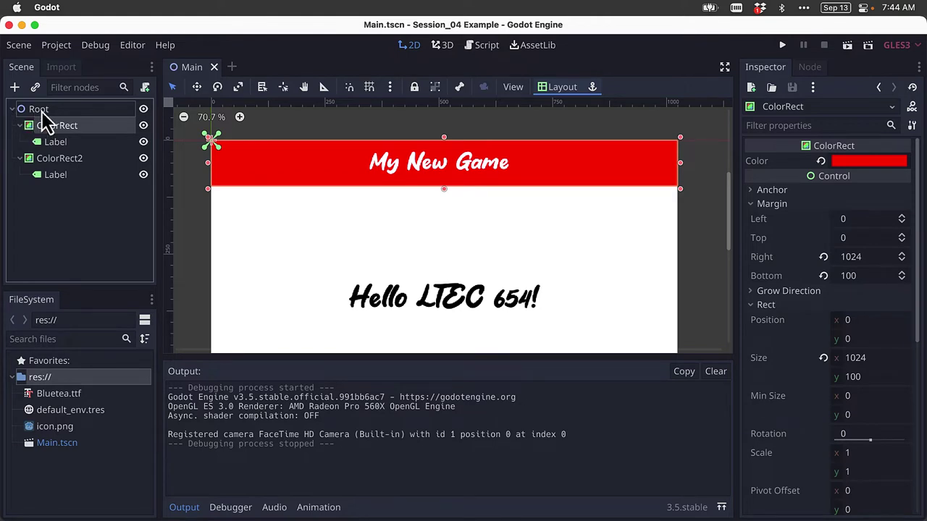
Step: Examine the ColorRect and ColorRect2 nodes and their child Labels, comparing each with its area on the canvas
left_click(60, 129)
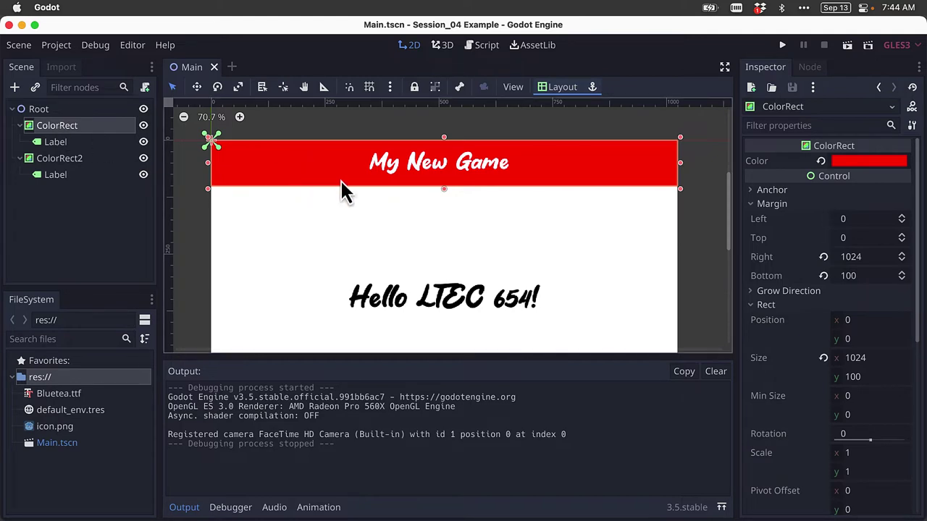
left_click(55, 143)
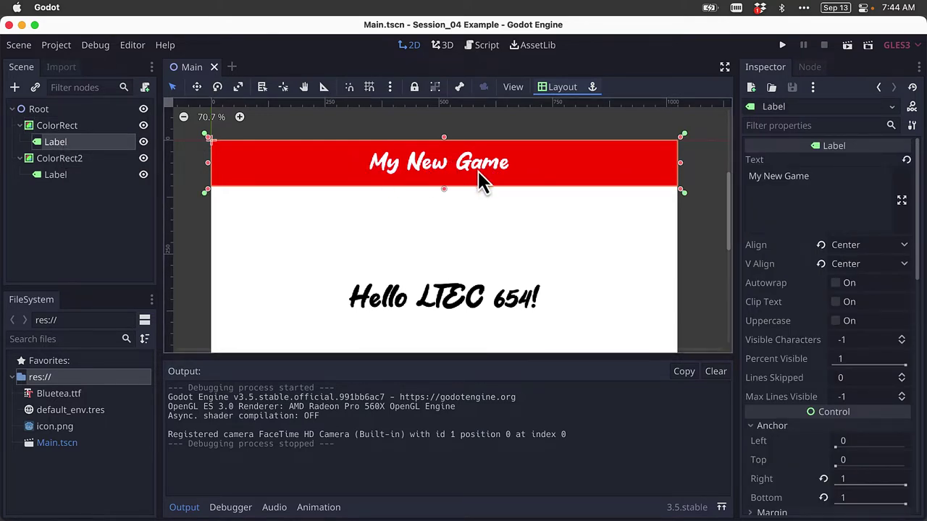
left_click(75, 163)
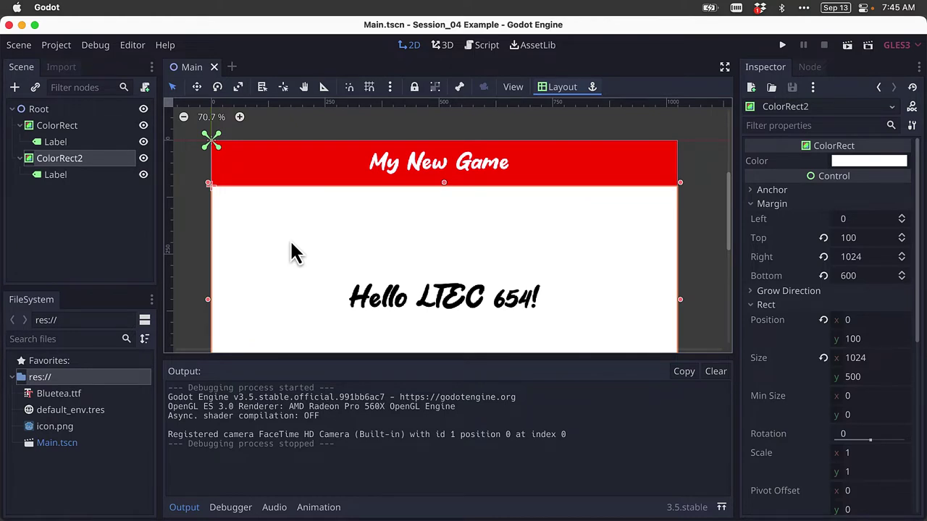
left_click(76, 134)
left_click(73, 163)
left_click(79, 134)
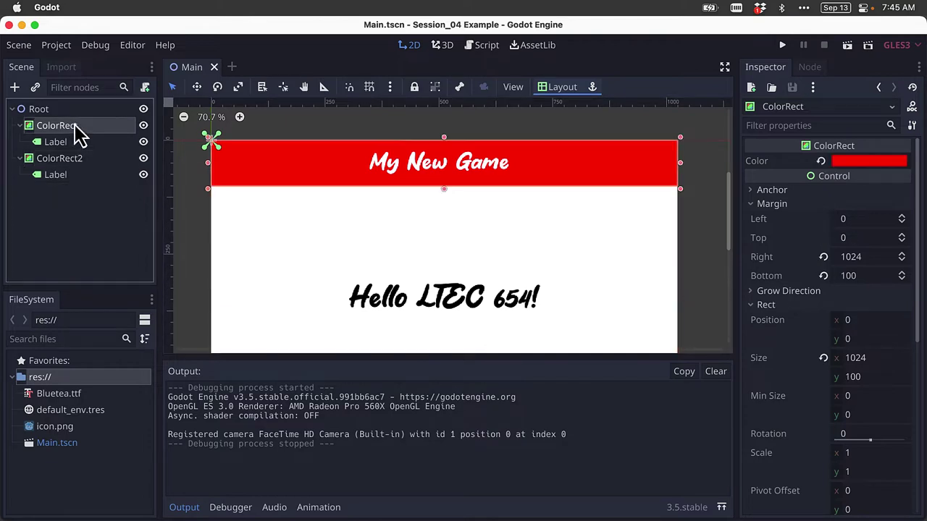
left_click(75, 161)
left_click(297, 255)
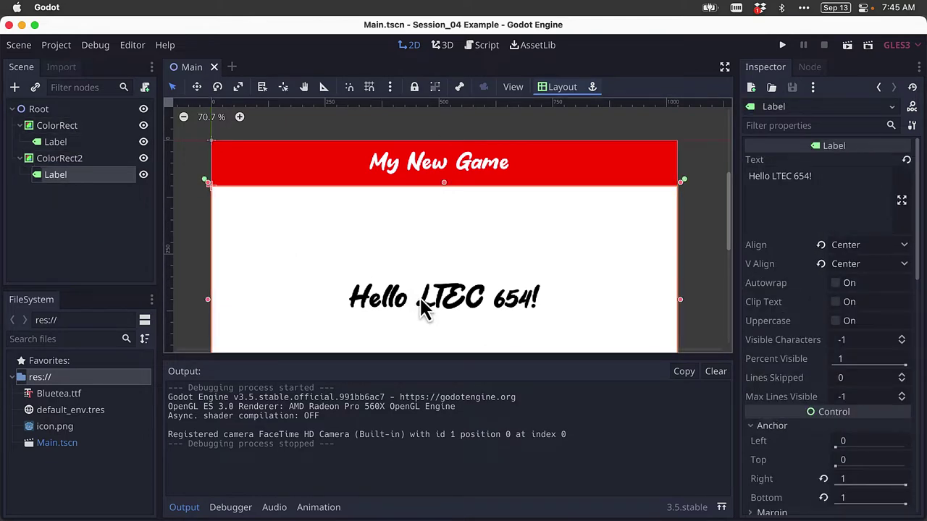
left_click(87, 159)
left_click(73, 176)
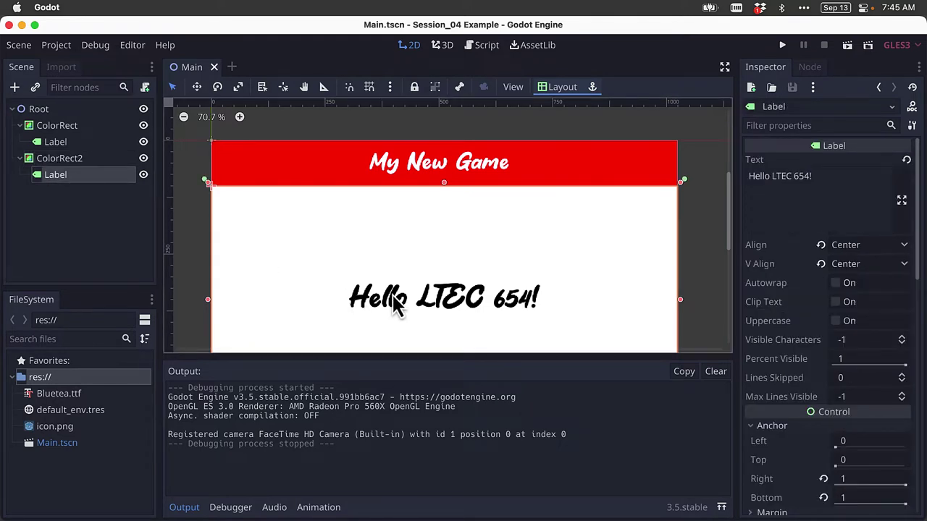
left_click(85, 128)
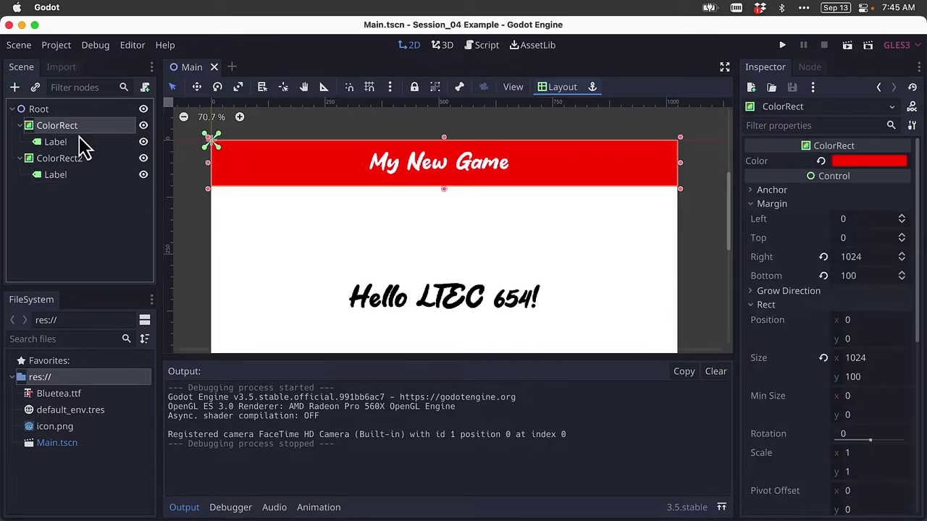
left_click(75, 142)
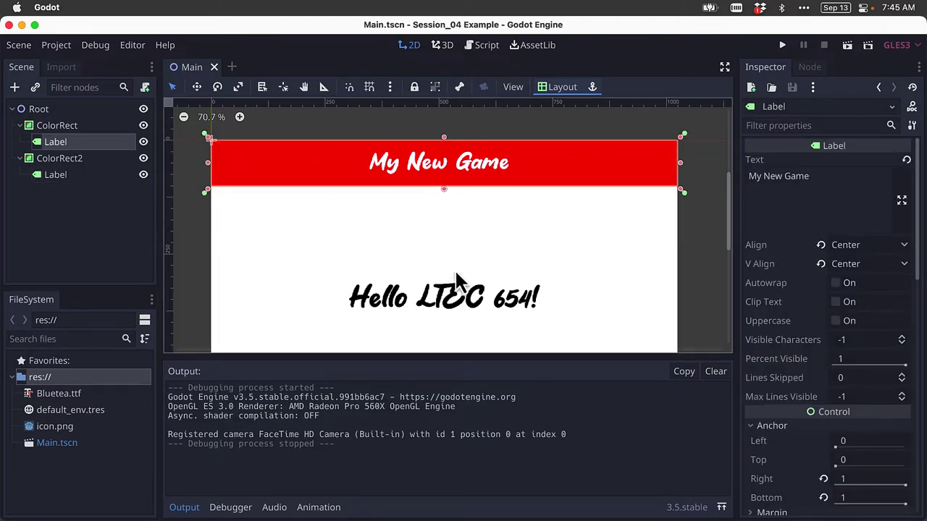
scroll(459, 261, "down", 1)
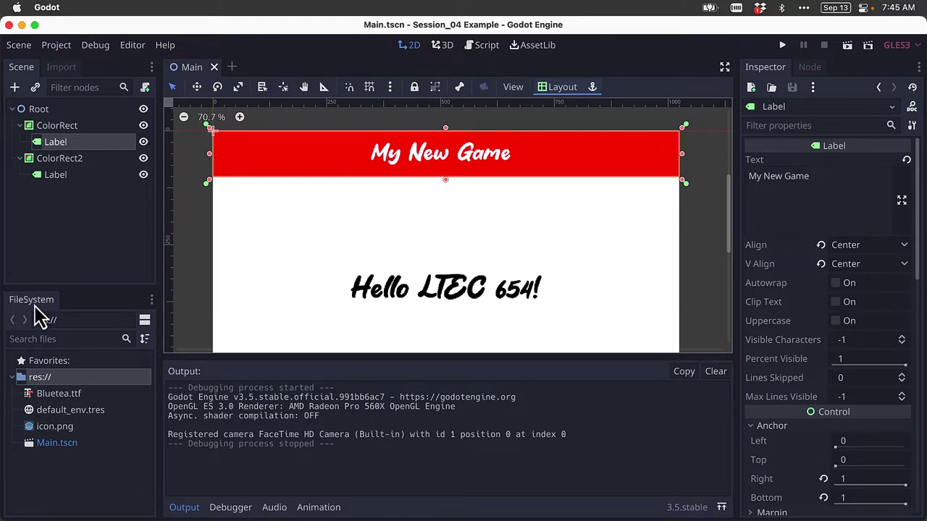
Step: Examine the project files default_env.tres, icon.png, Main.tscn and Bluetea.ttf, and the canvas labels that use the font
left_click(90, 411)
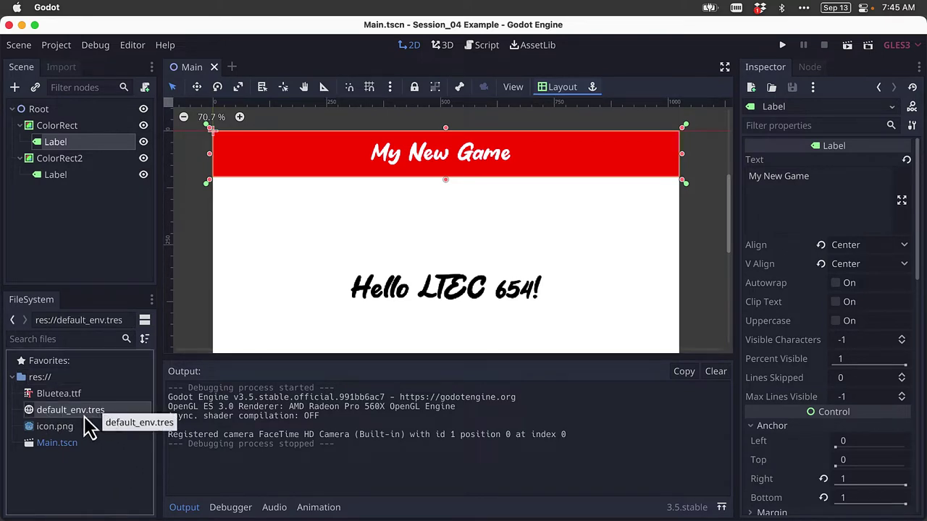
left_click(65, 428)
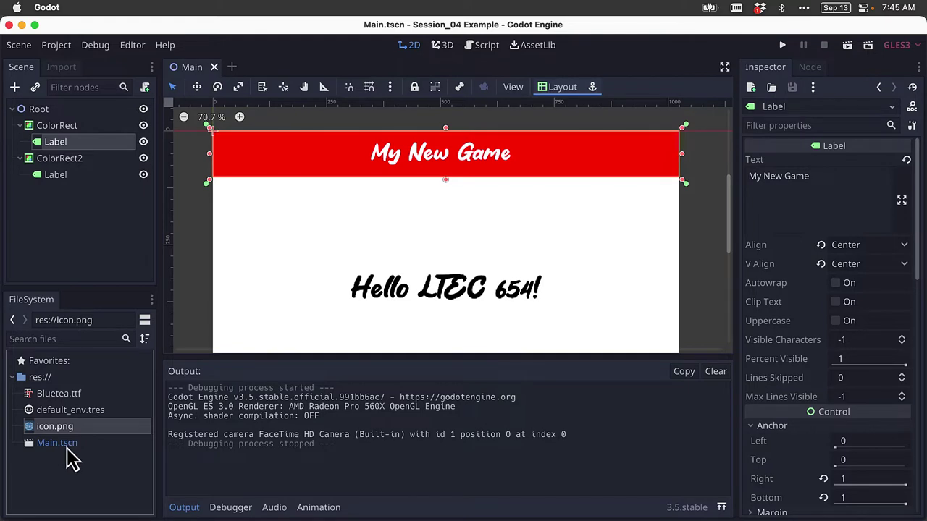
left_click(69, 444)
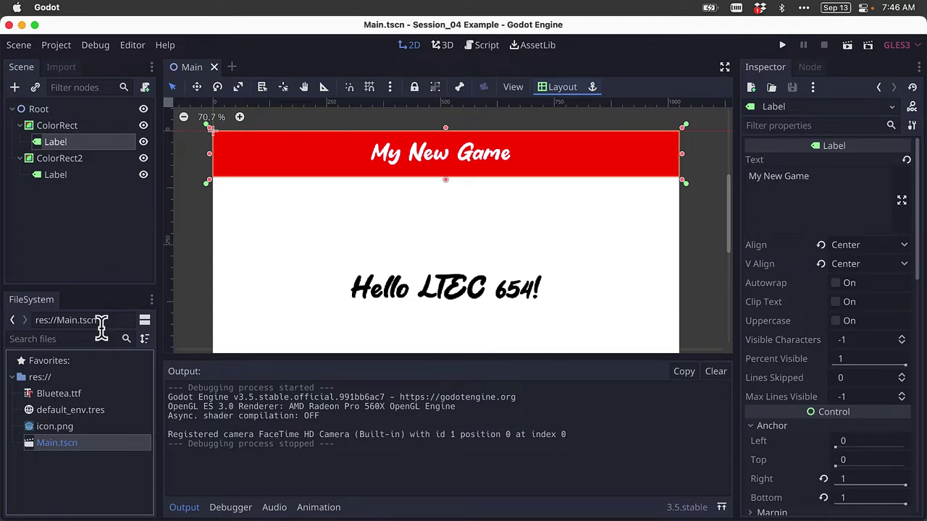
left_click(81, 395)
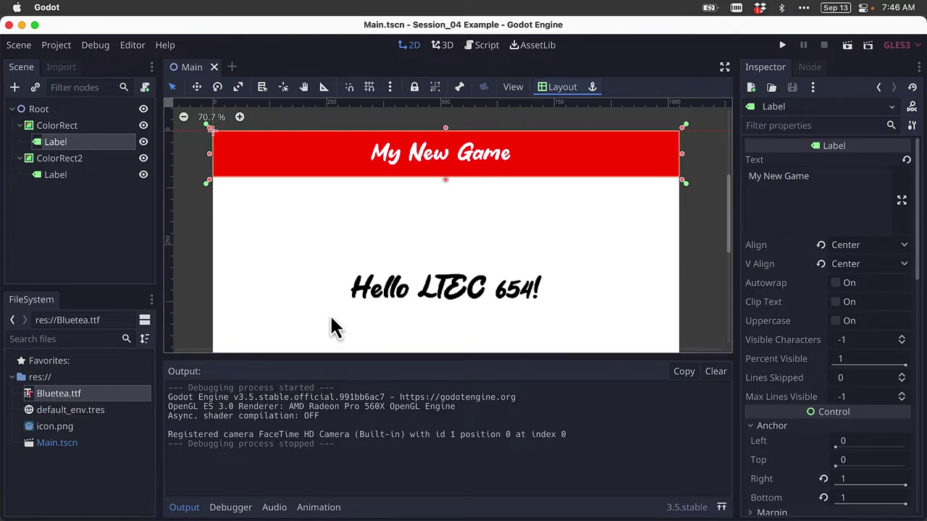
left_click(388, 301)
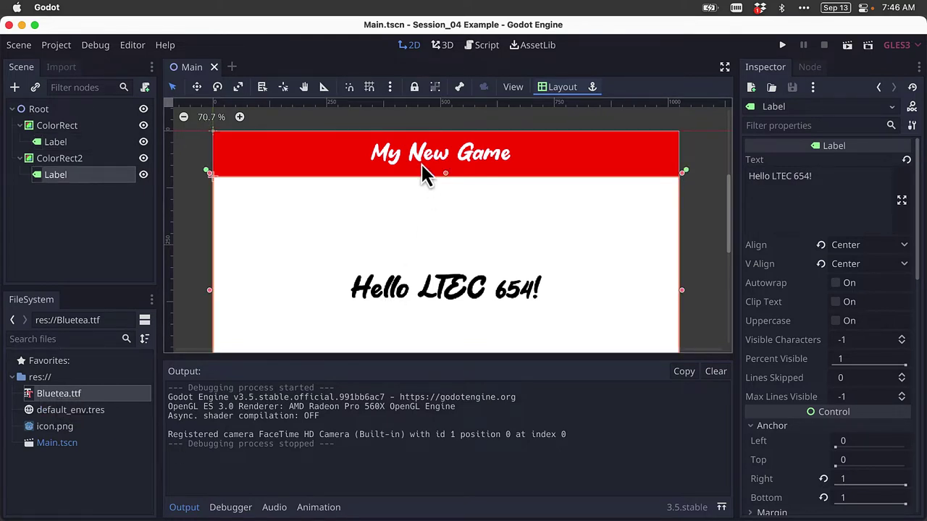
left_click(424, 165)
left_click(431, 288)
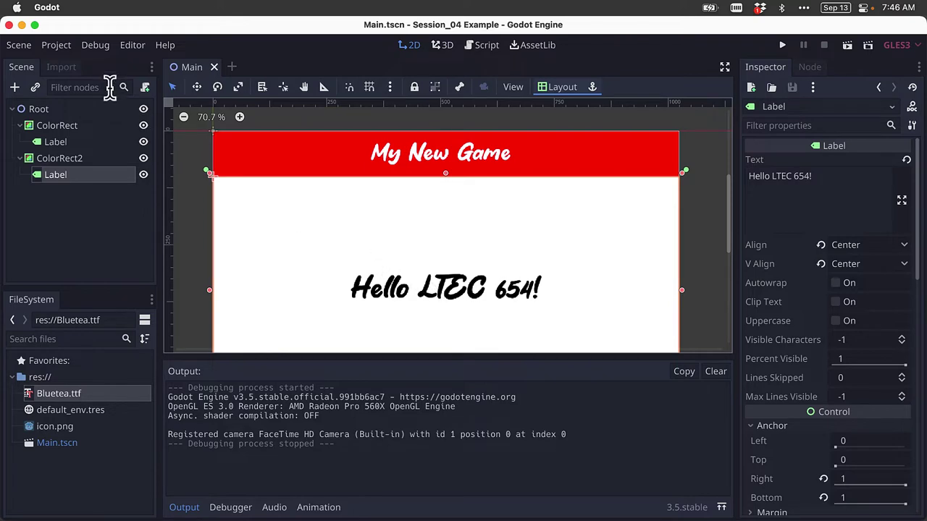
Step: Quit the Session_04 Example project and return to the project list
left_click(58, 46)
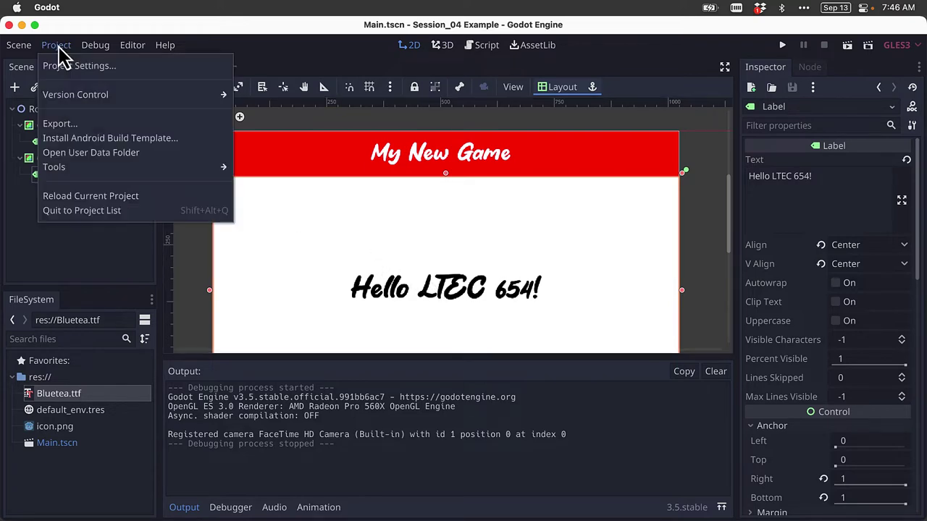
left_click(109, 217)
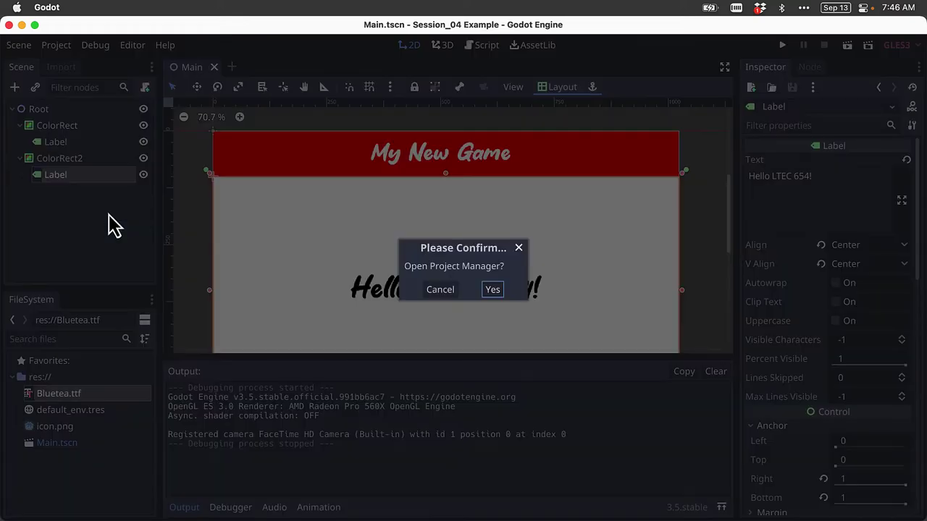
left_click(496, 291)
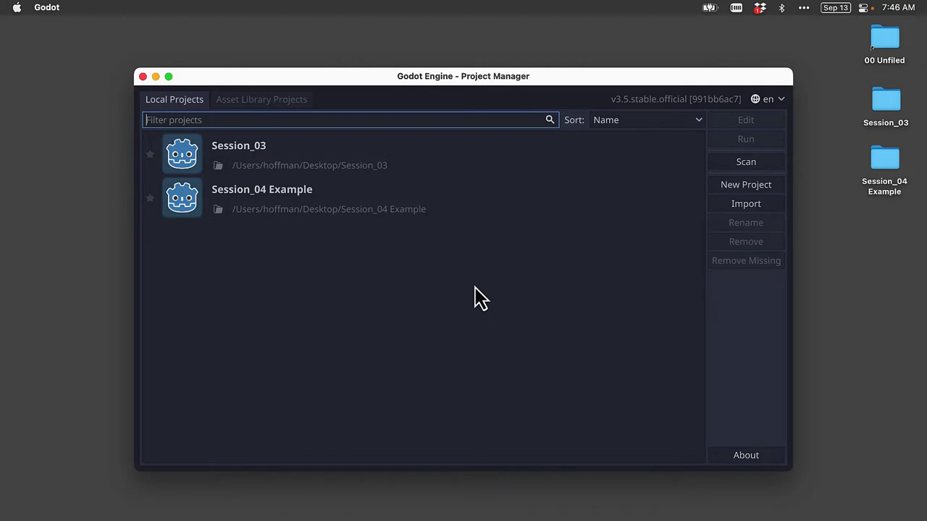
Step: Switch to Chrome and look through the font categories and recently added fonts on dafont.com
key("super+Tab")
left_click(449, 190)
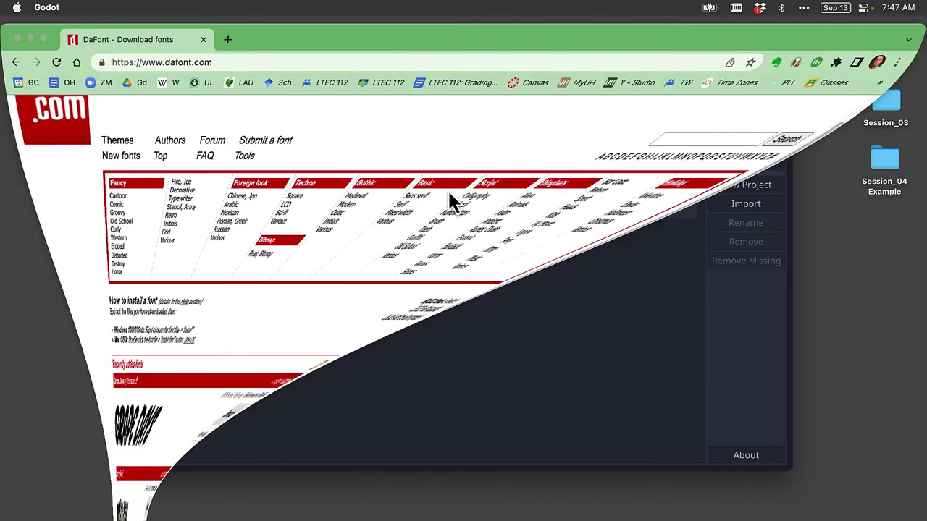
left_click(114, 55)
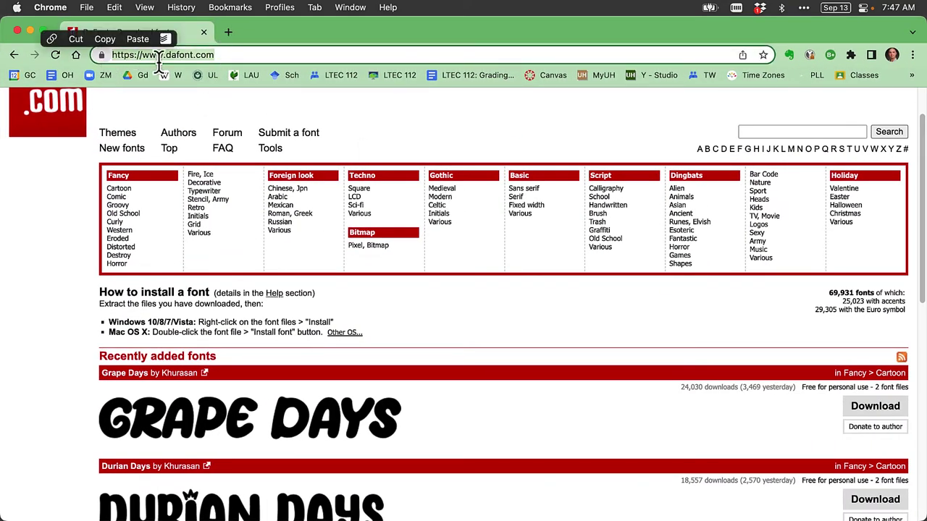
left_click(232, 55)
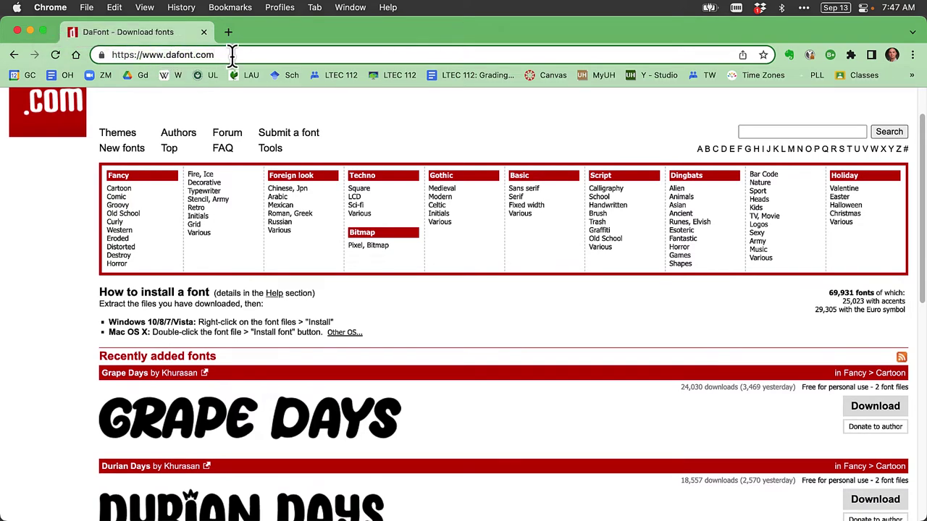
scroll(290, 138, "up", 2)
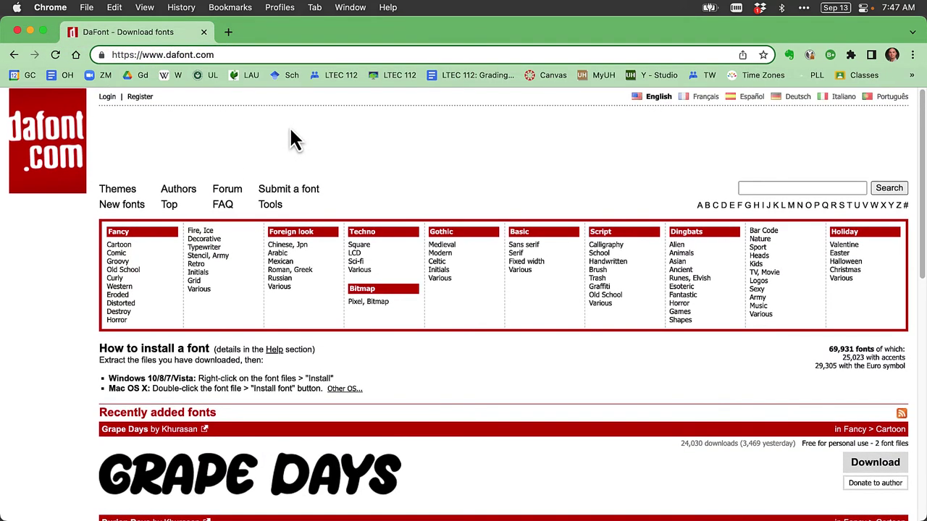
scroll(406, 191, "down", 1)
scroll(406, 174, "up", 1)
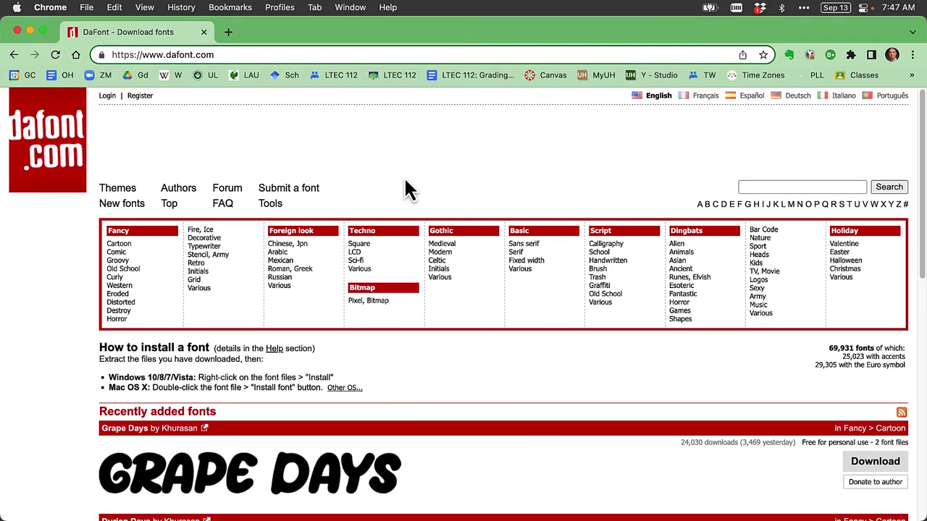
scroll(406, 186, "down", 5)
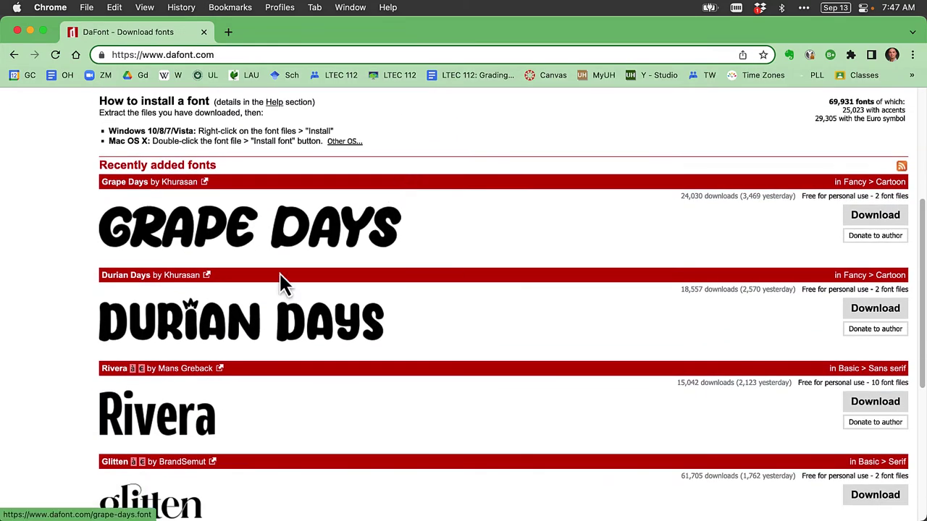
scroll(262, 364, "down", 4)
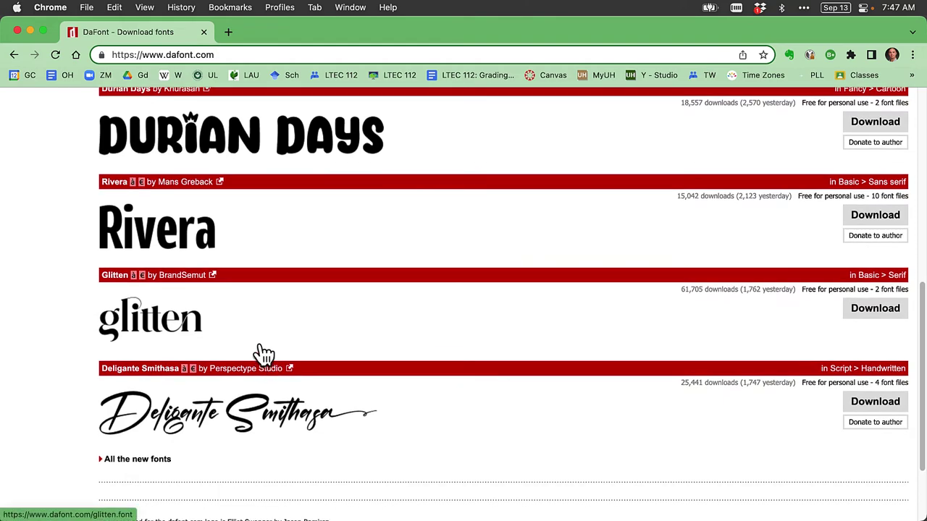
Step: Examine the recently added DaFont listings with their licence notes and download options, and the category list above them
scroll(337, 281, "up", 8)
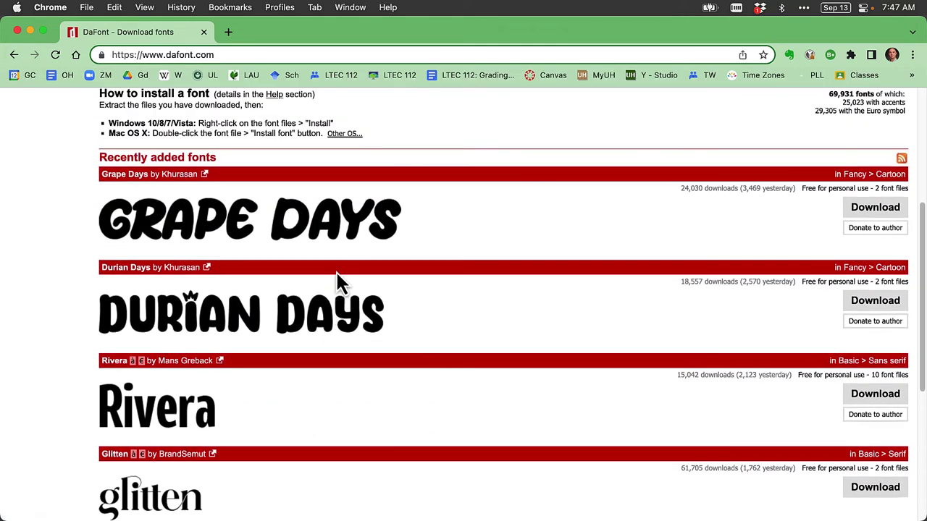
scroll(337, 277, "up", 1)
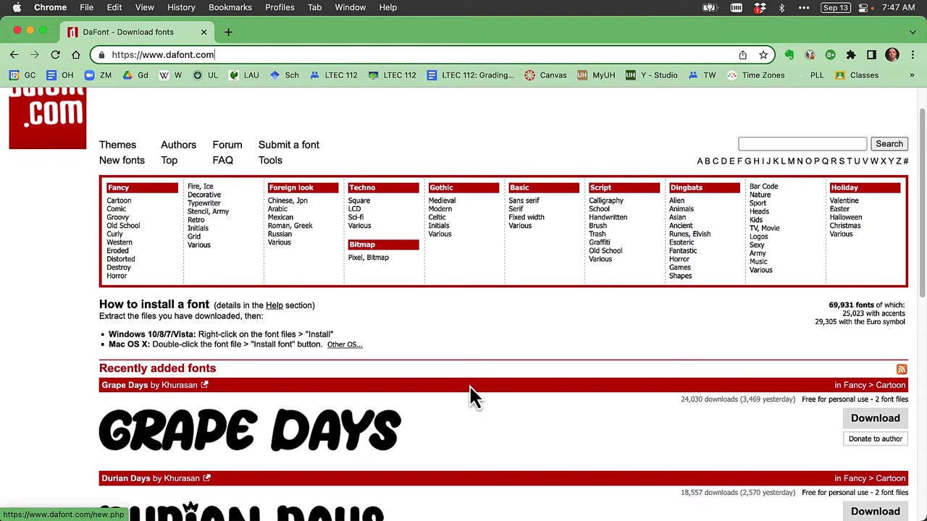
scroll(470, 393, "down", 3)
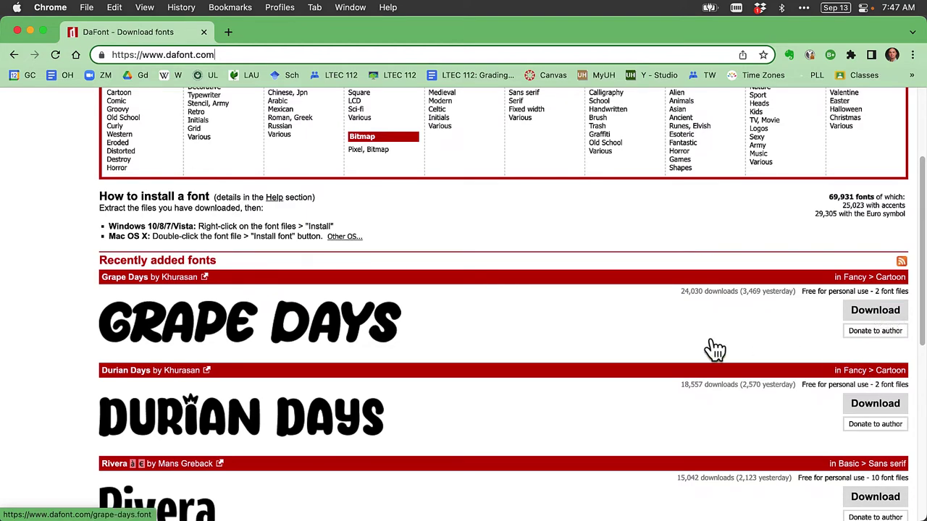
scroll(712, 342, "up", 2)
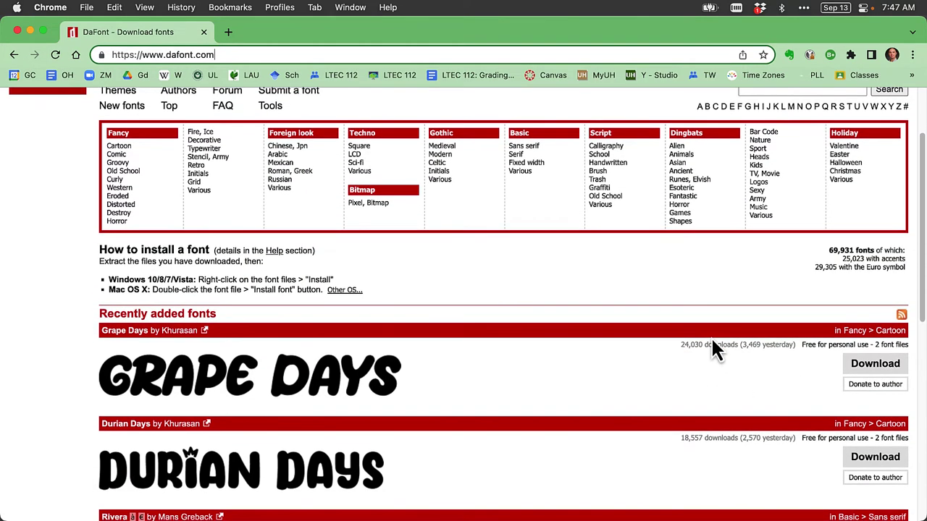
scroll(714, 350, "down", 1)
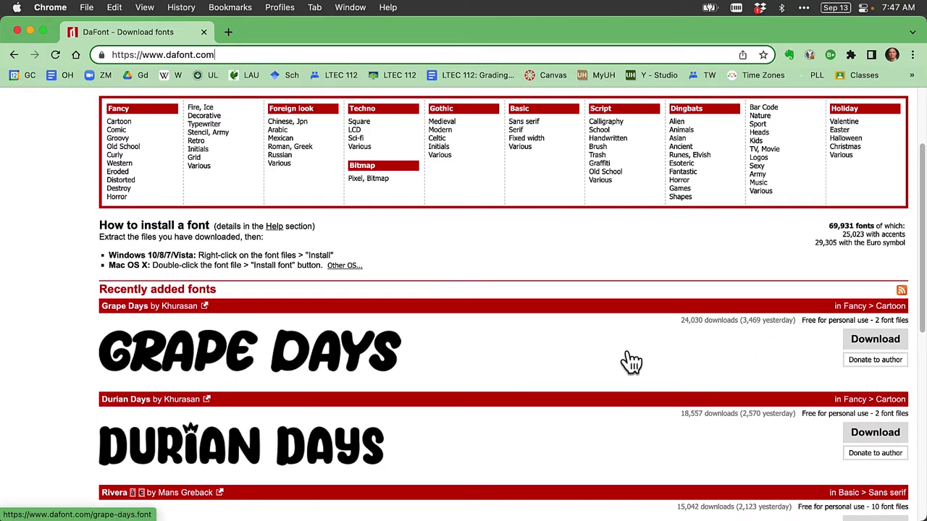
scroll(629, 362, "up", 3)
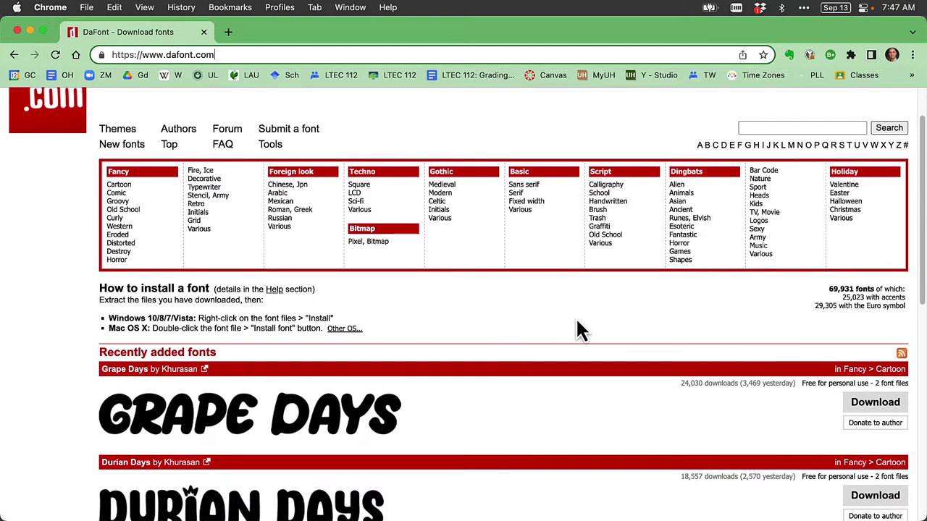
scroll(579, 329, "up", 1)
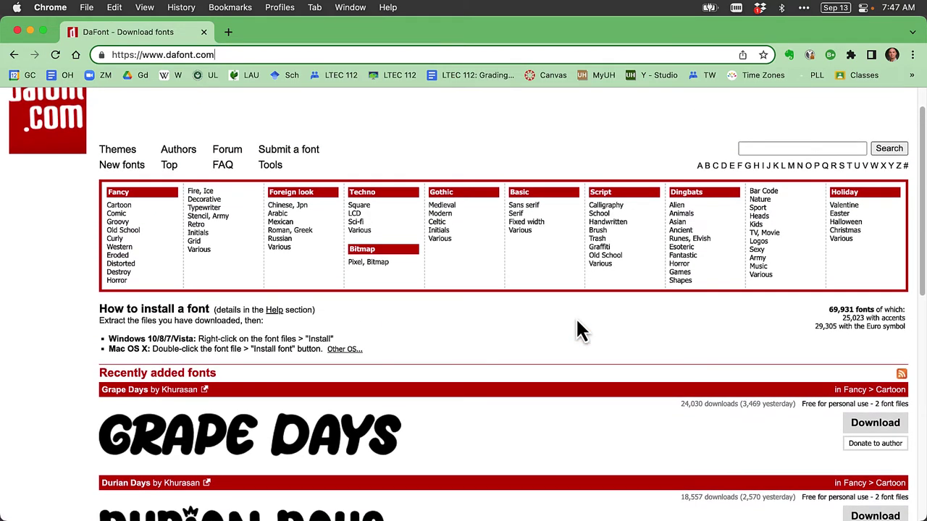
scroll(580, 329, "down", 1)
scroll(579, 330, "up", 1)
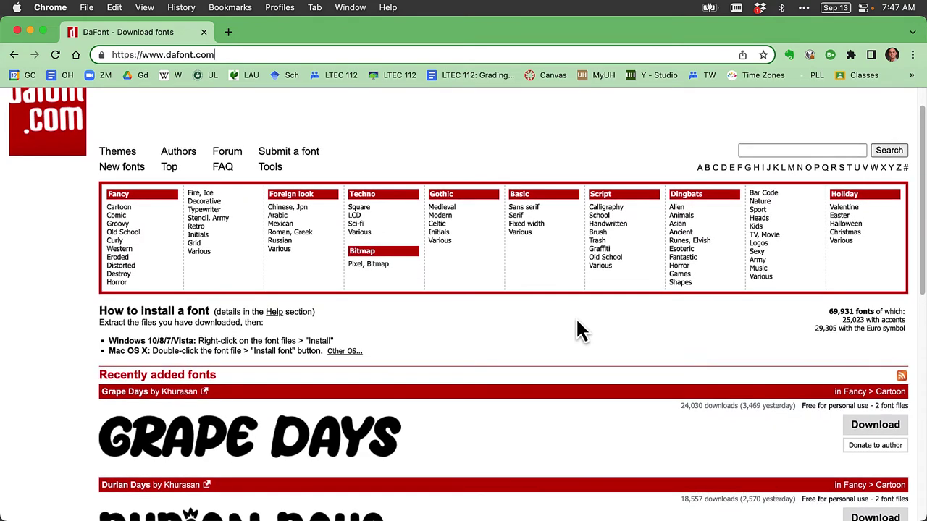
Step: Search DaFont for Bluetea and download the font
left_click(763, 150)
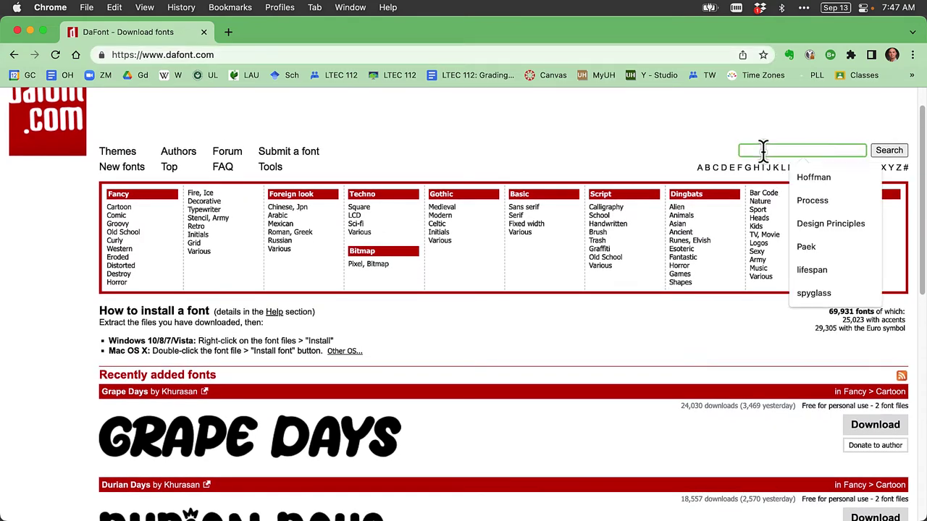
type("Bluet")
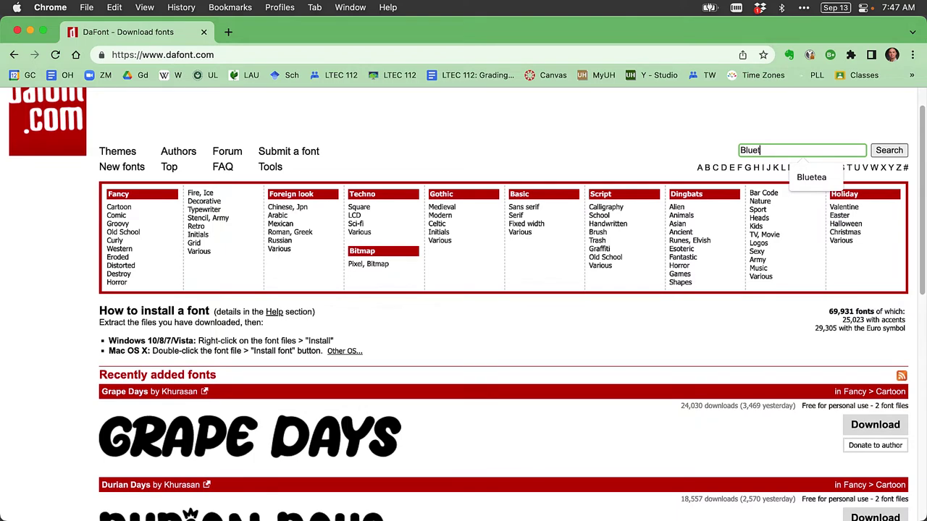
type("ea")
left_click(887, 150)
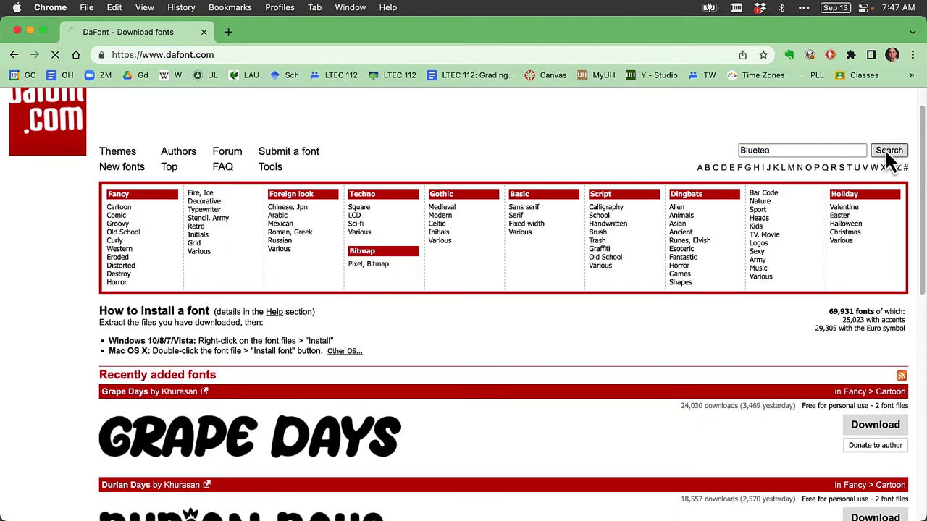
scroll(410, 204, "down", 3)
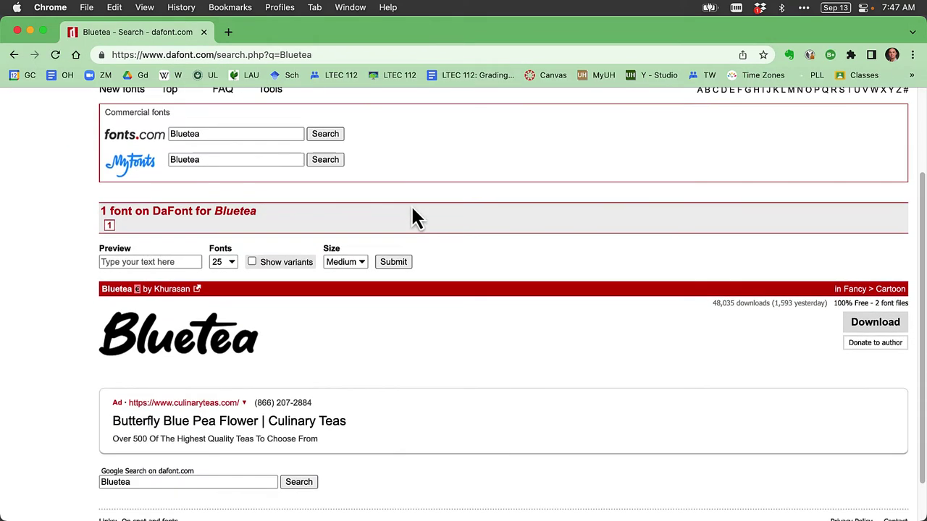
scroll(196, 350, "down", 1)
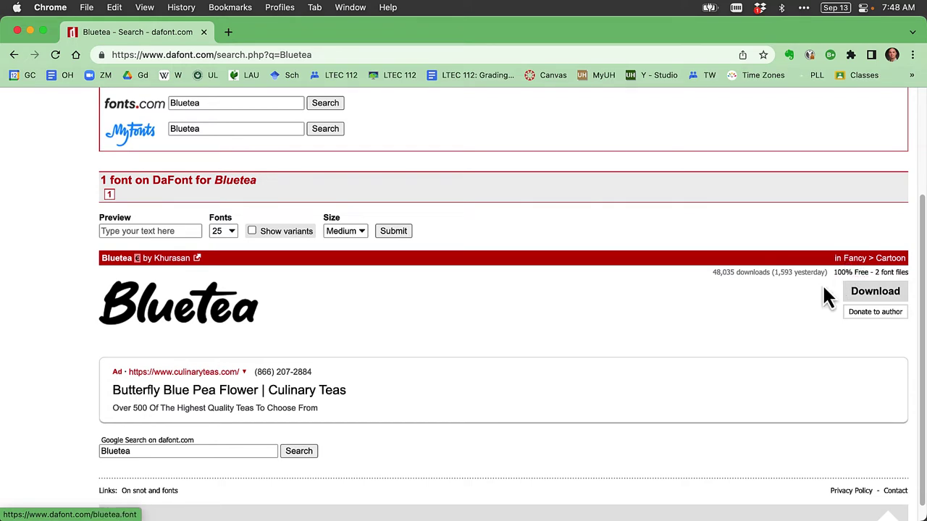
left_click(863, 307)
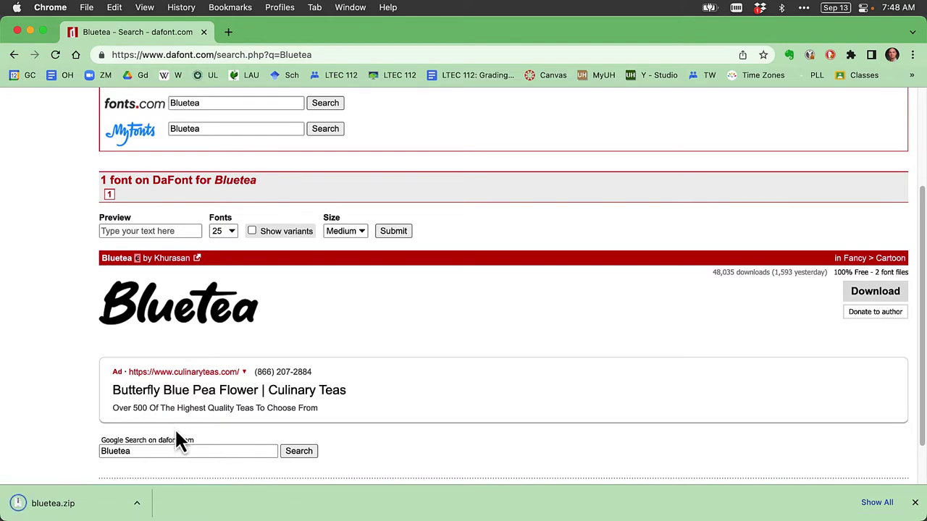
Step: Minimize the browser and locate the downloaded bluetea.zip in the Desktop folder in Finder
left_click(29, 31)
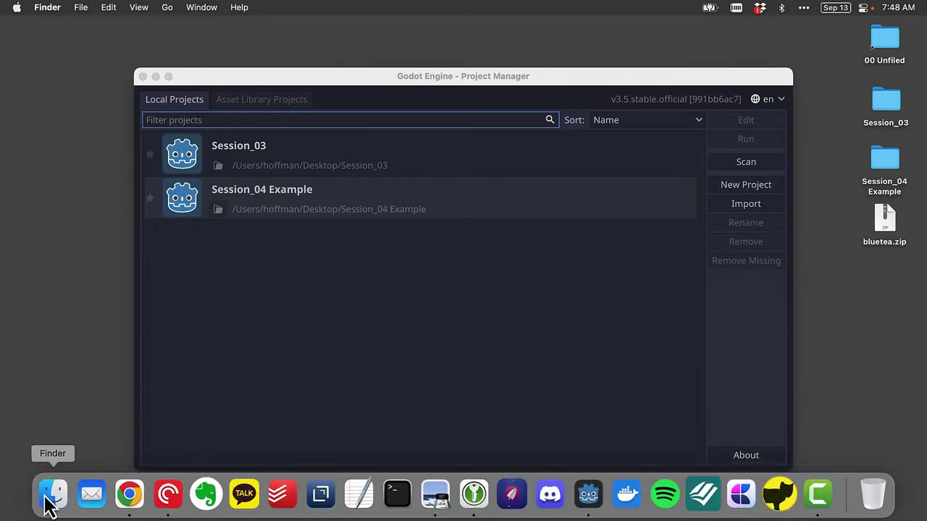
left_click(48, 499)
left_click(364, 134)
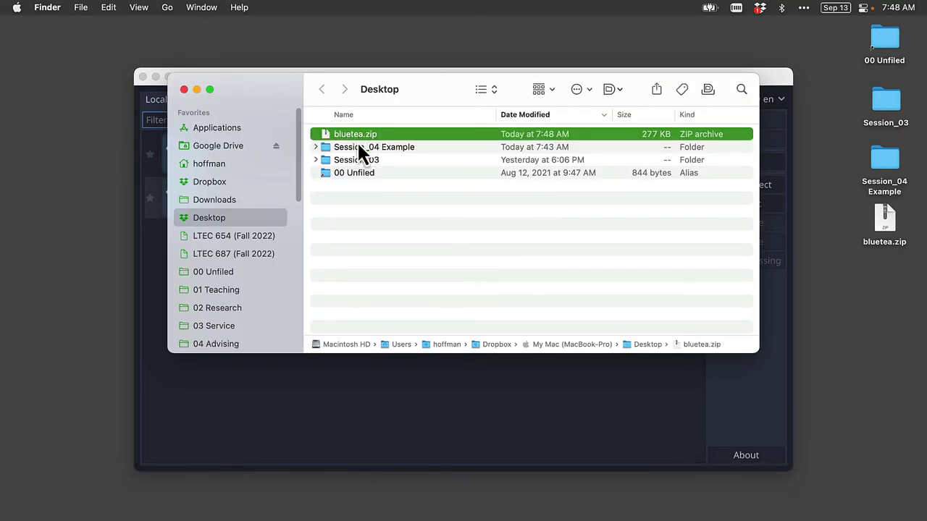
left_click(196, 89)
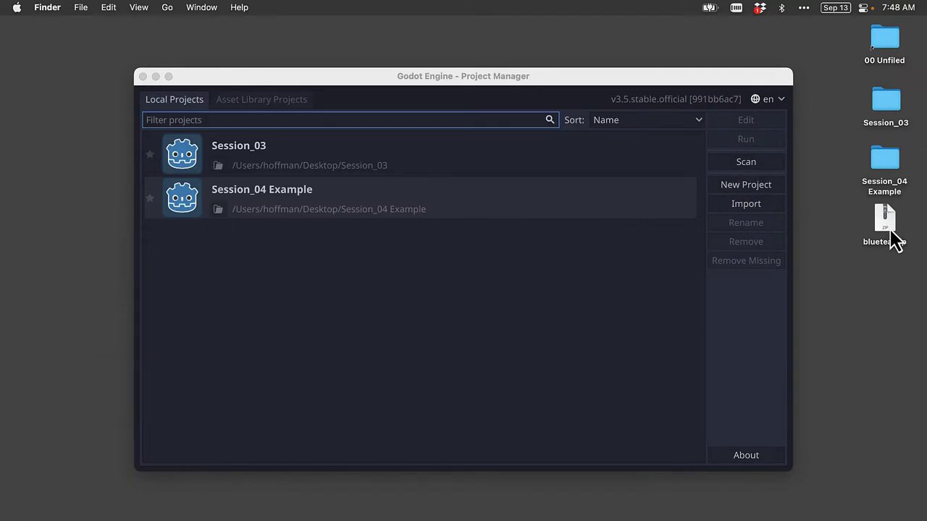
Step: Extract bluetea.zip on the desktop, trash the archive and put the extracted bluetea folder in its place
left_click(888, 225)
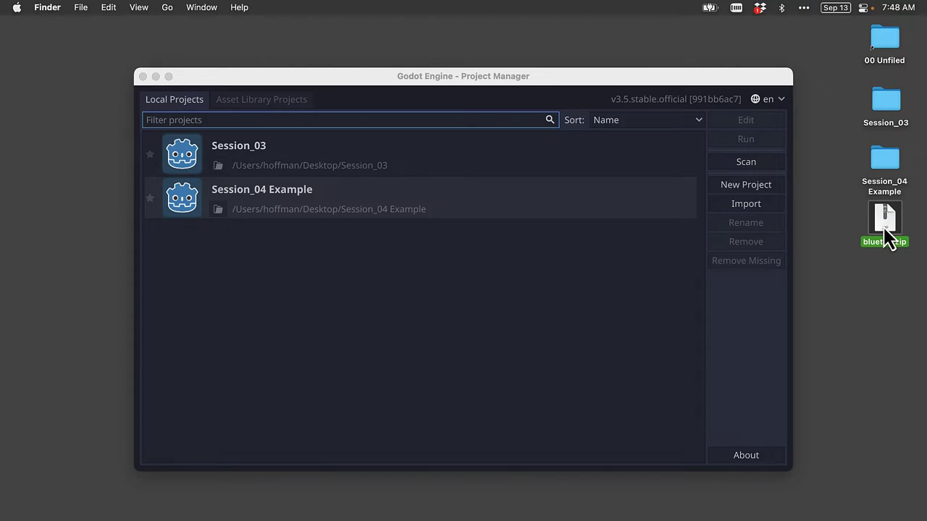
double_click(884, 230)
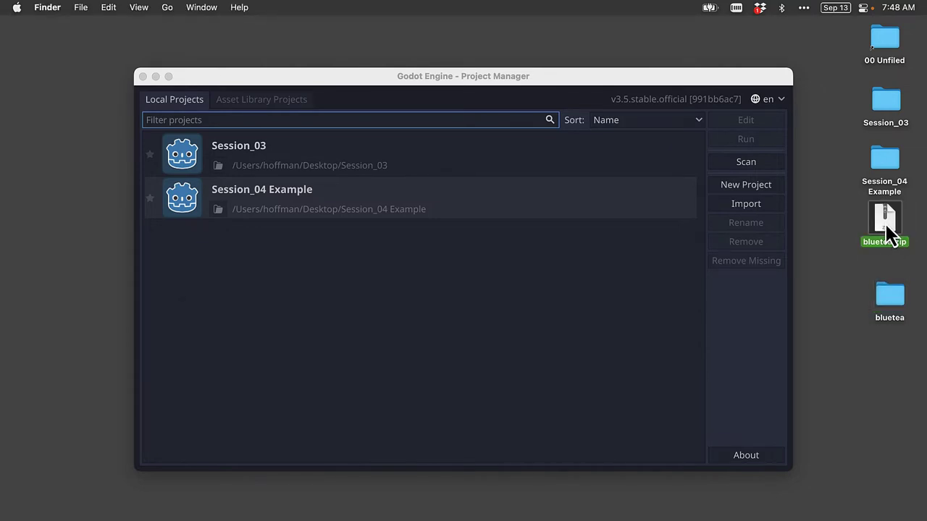
key("super+BackSpace")
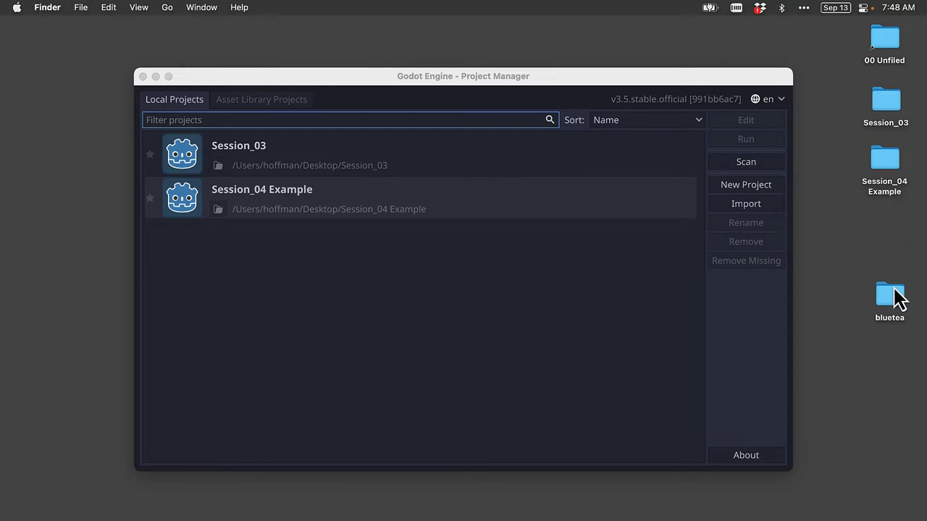
left_click_drag(893, 297, 892, 246)
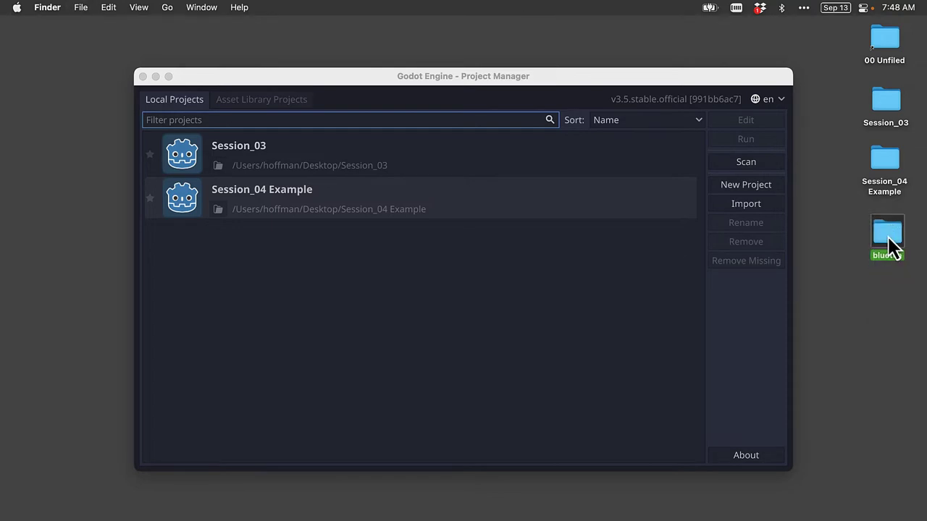
Step: Look inside the bluetea folder for the TrueType font file Bluetea.ttf, and close the folder window
double_click(892, 246)
left_click(387, 181)
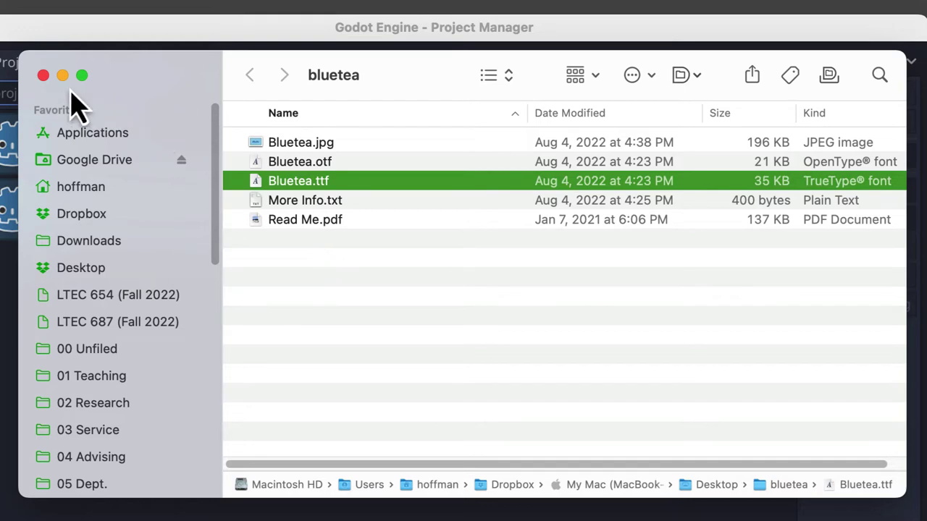
left_click(44, 76)
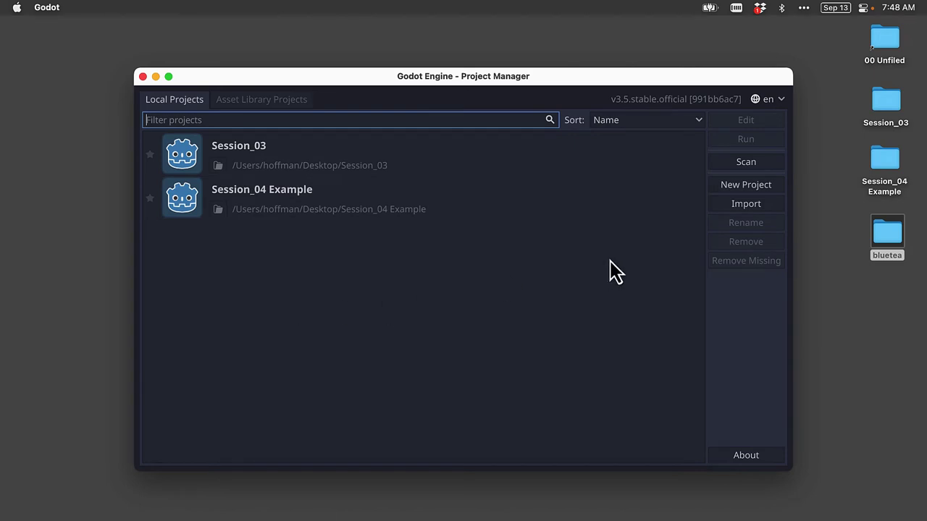
Step: Create a new Godot project named Session_04 in its own new folder on the Desktop, with the OpenGL ES 3.0 renderer
left_click(748, 190)
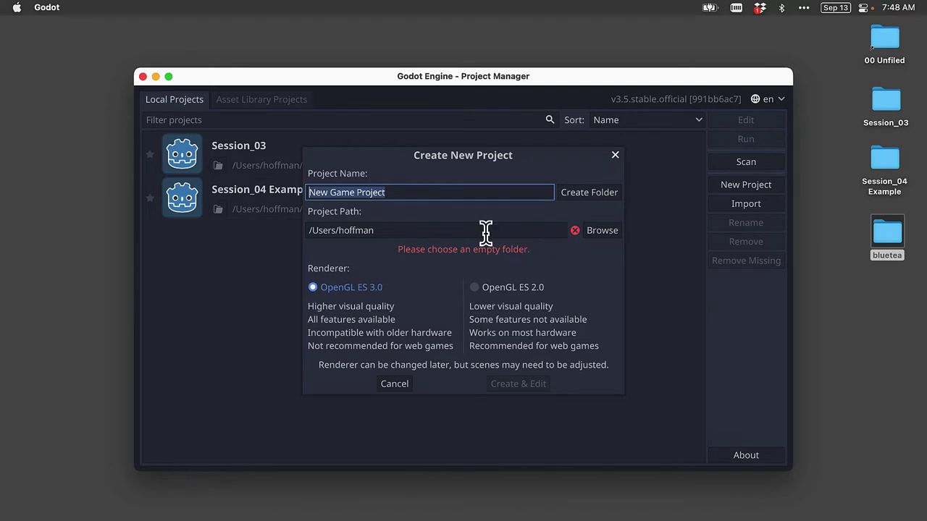
type("Session_04")
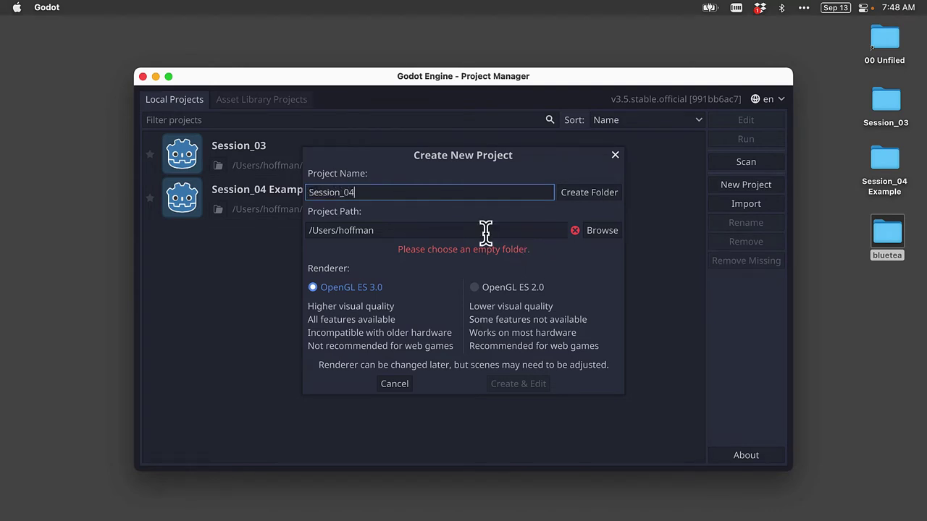
left_click(602, 232)
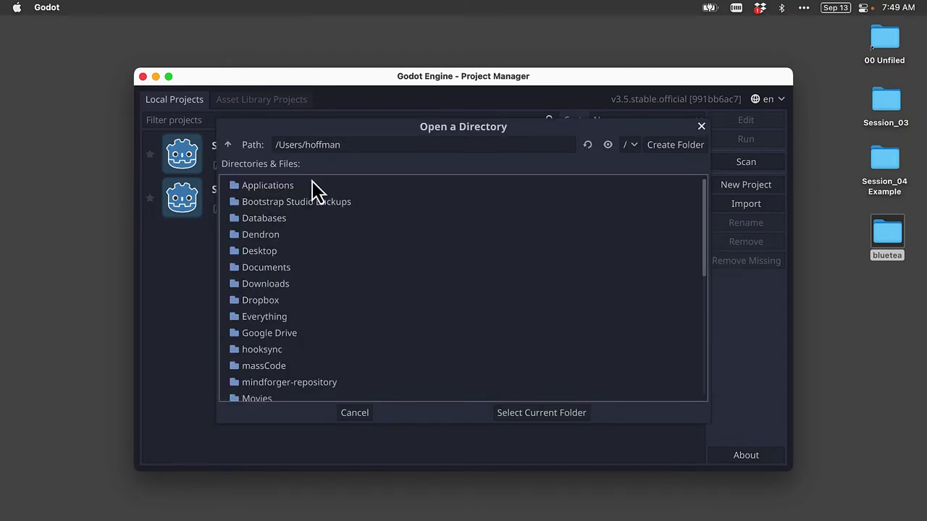
left_click(259, 253)
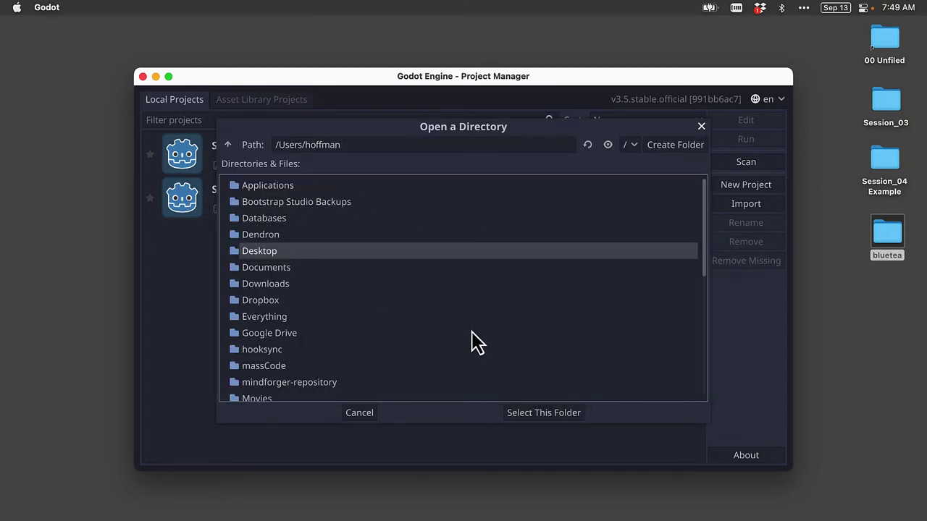
left_click(543, 419)
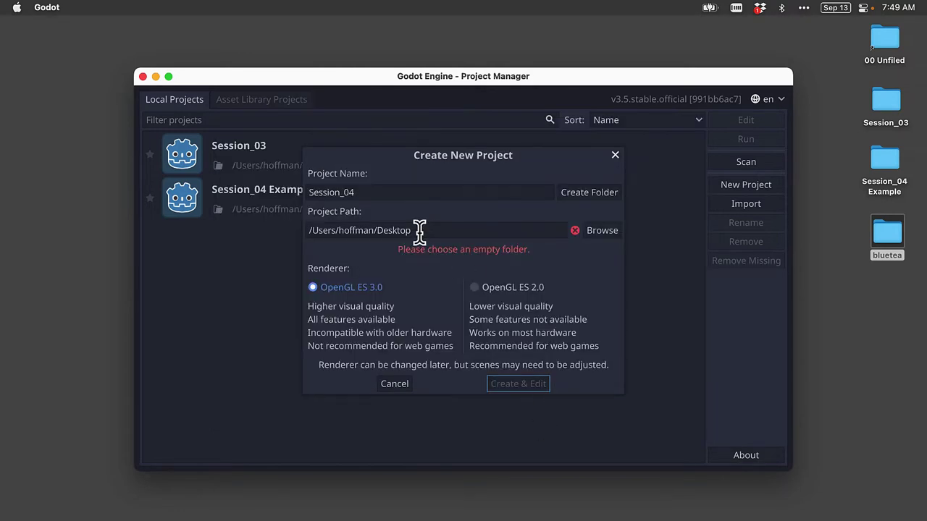
left_click(596, 194)
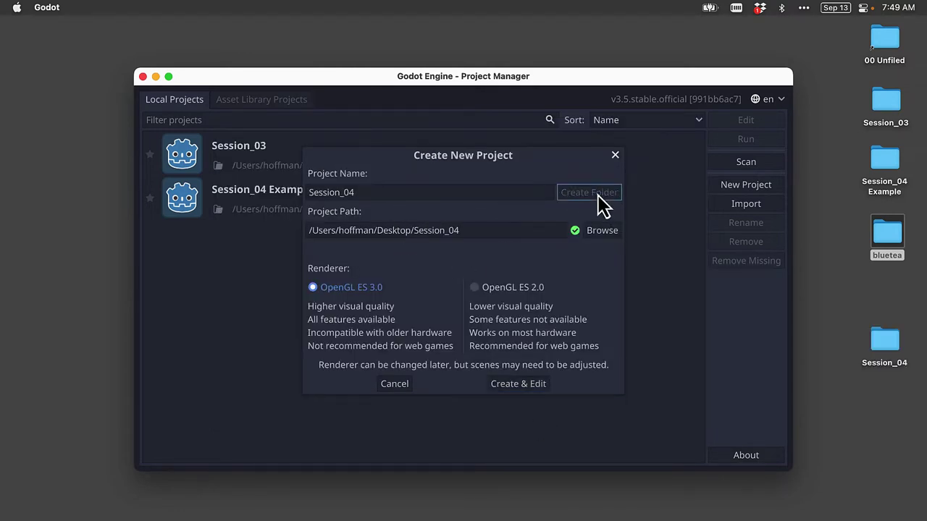
left_click_drag(468, 230, 417, 232)
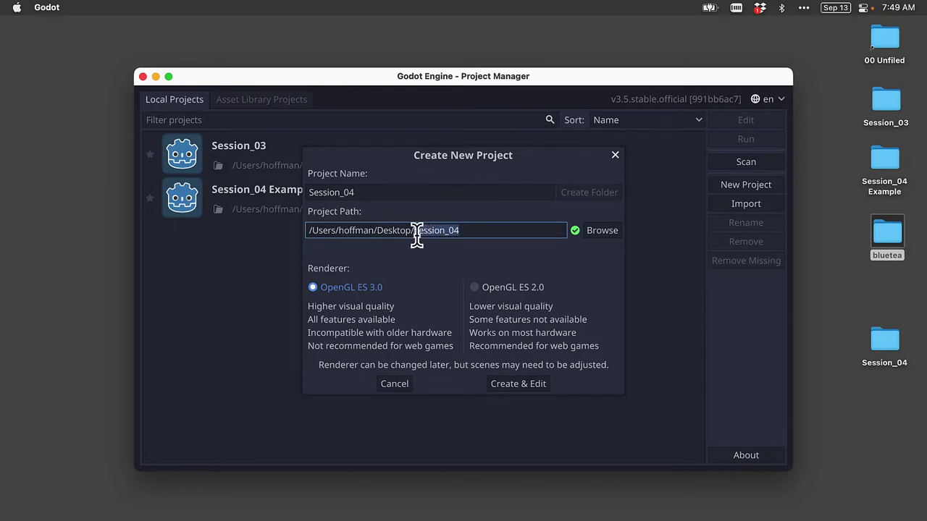
left_click(471, 231)
left_click(516, 388)
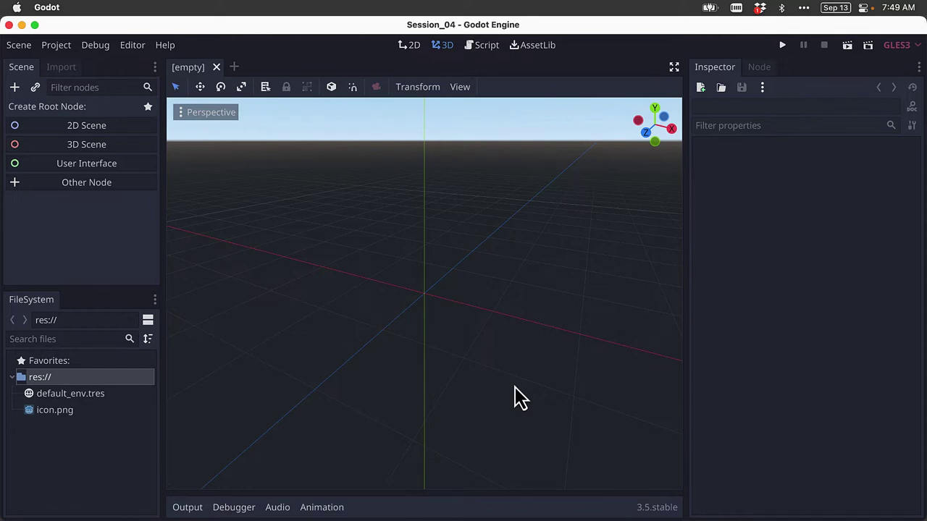
Step: Switch to the 2D workspace and create a 2D Scene root node
left_click(411, 47)
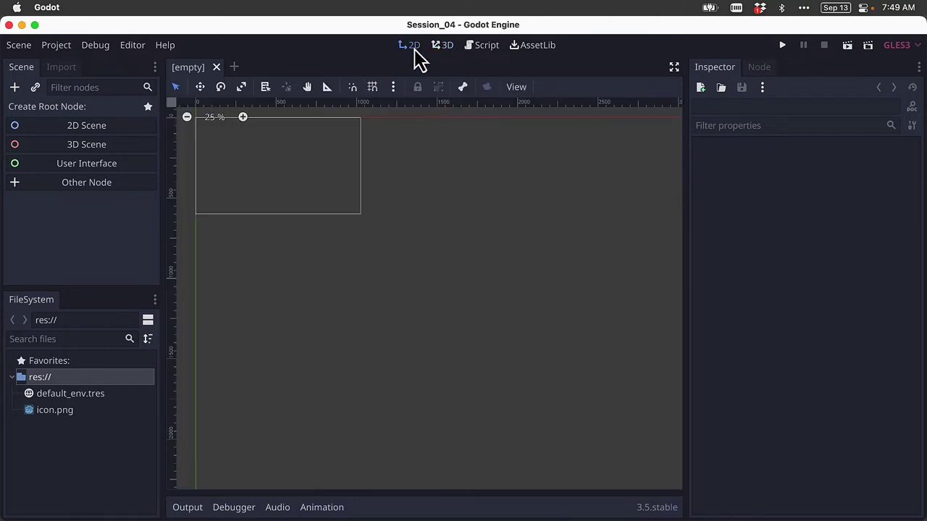
left_click(243, 117)
left_click(242, 117)
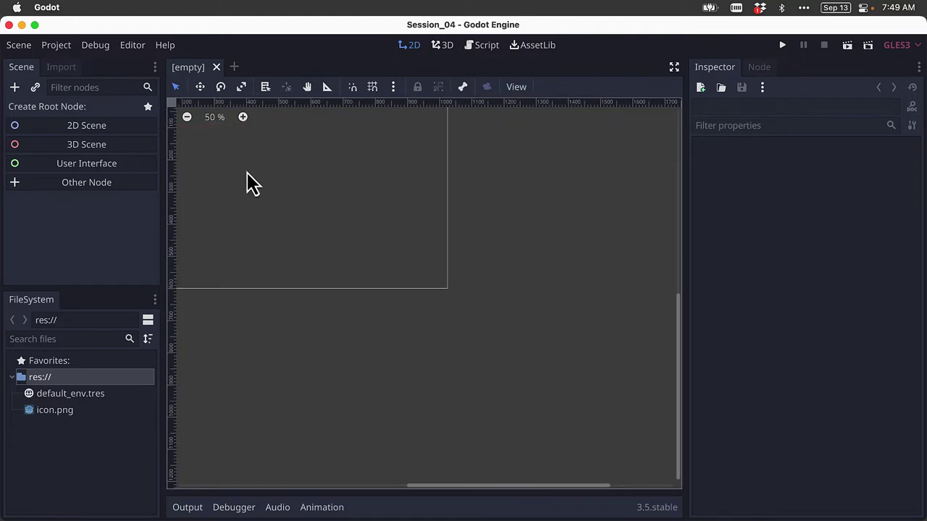
middle_click_drag(247, 174, 382, 251)
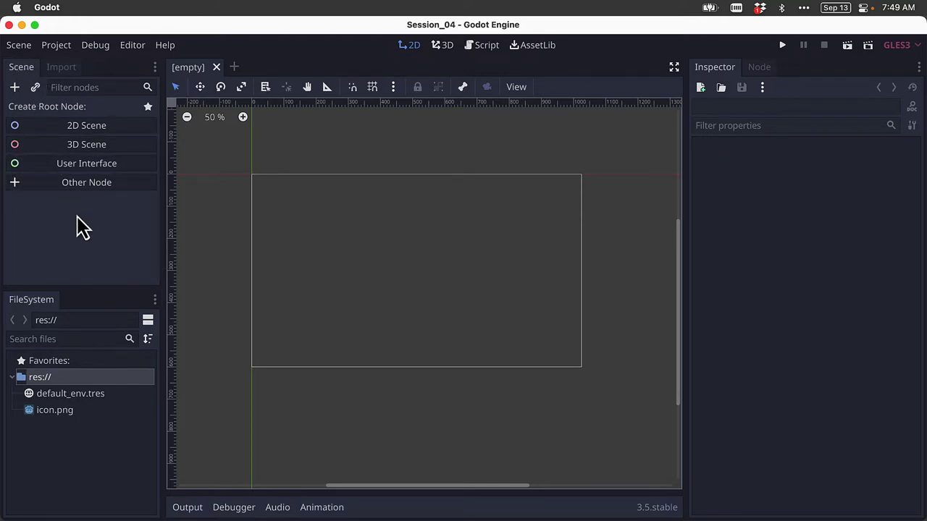
left_click(85, 128)
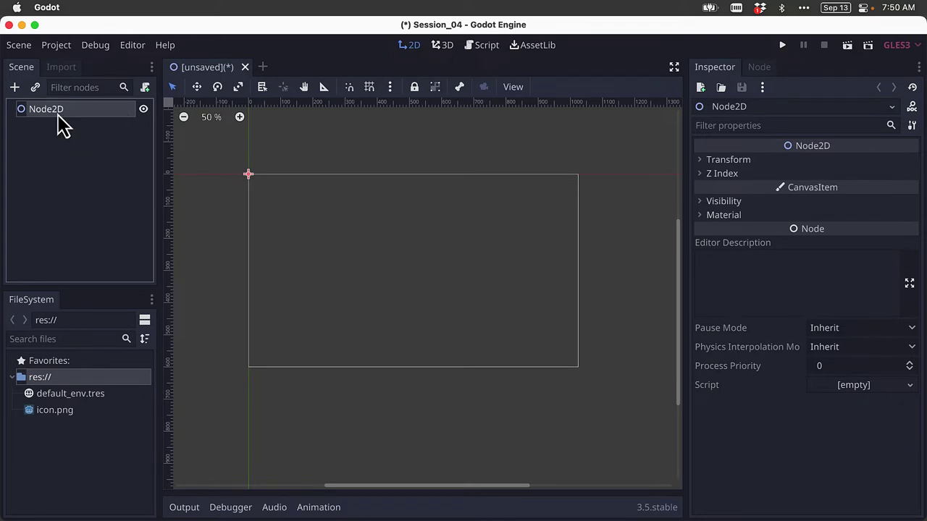
Step: Rename the Node2D root node to Root and deselect it
right_click(62, 123)
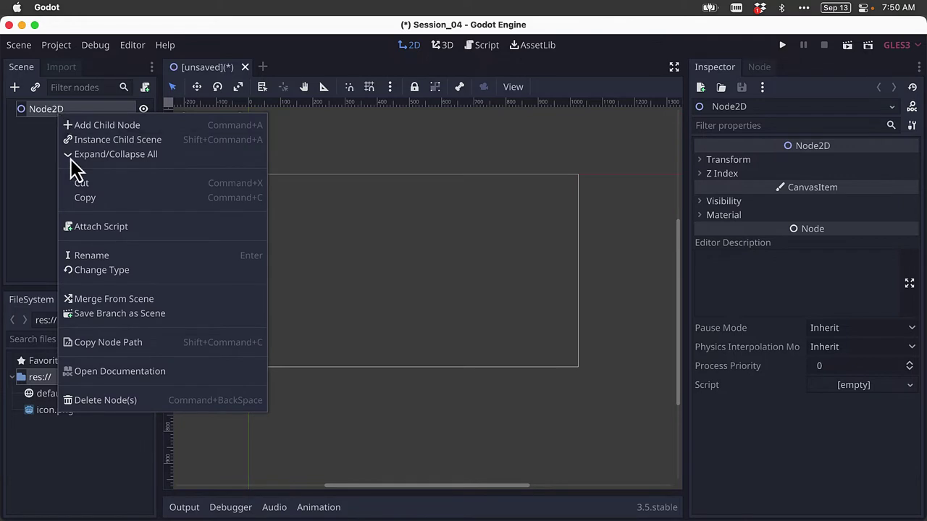
left_click(79, 256)
type("Root")
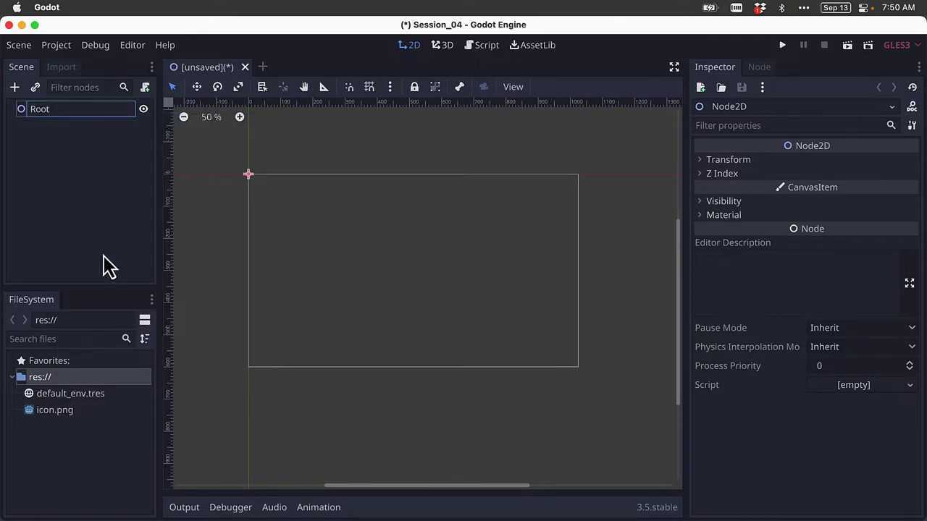
key("Return")
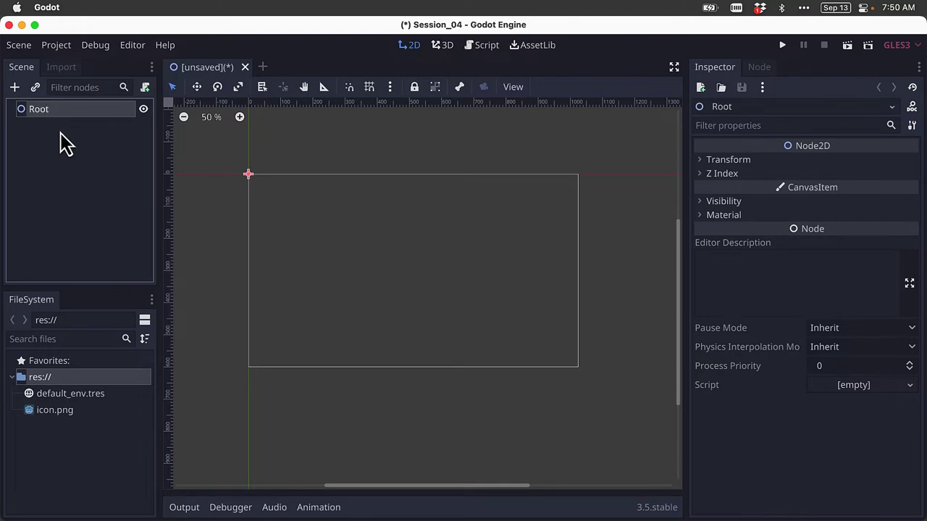
left_click(341, 152)
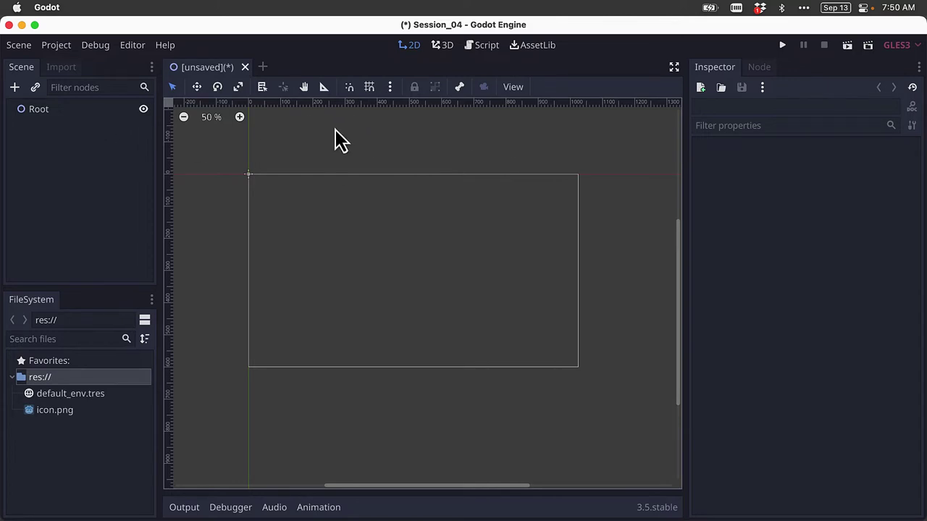
left_click(785, 47)
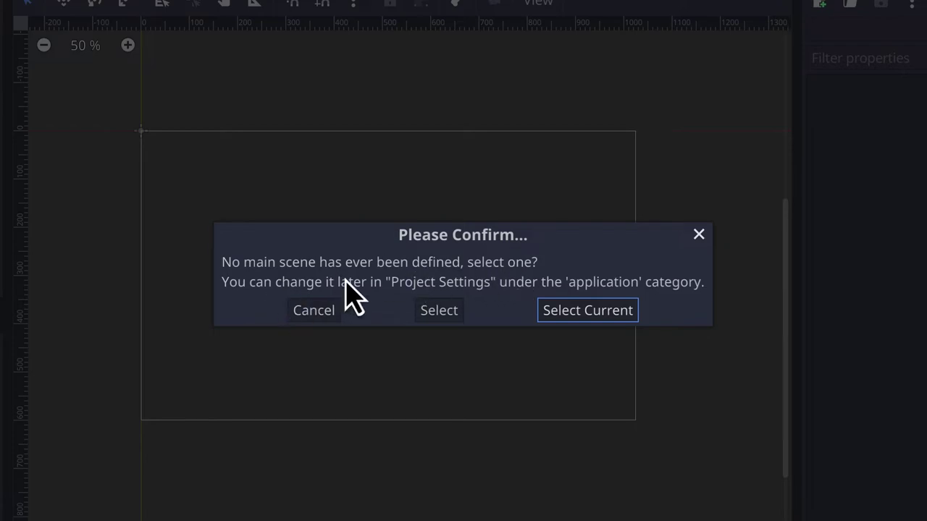
left_click(699, 234)
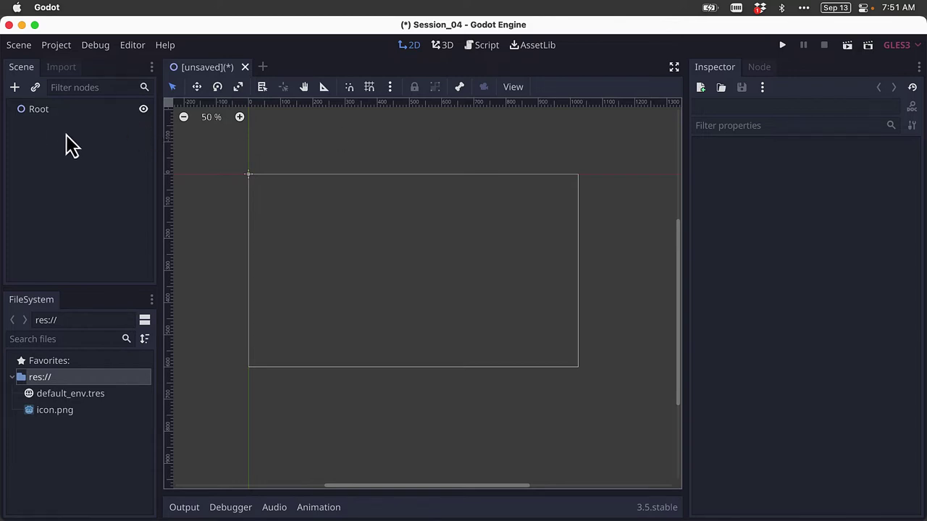
left_click(39, 110)
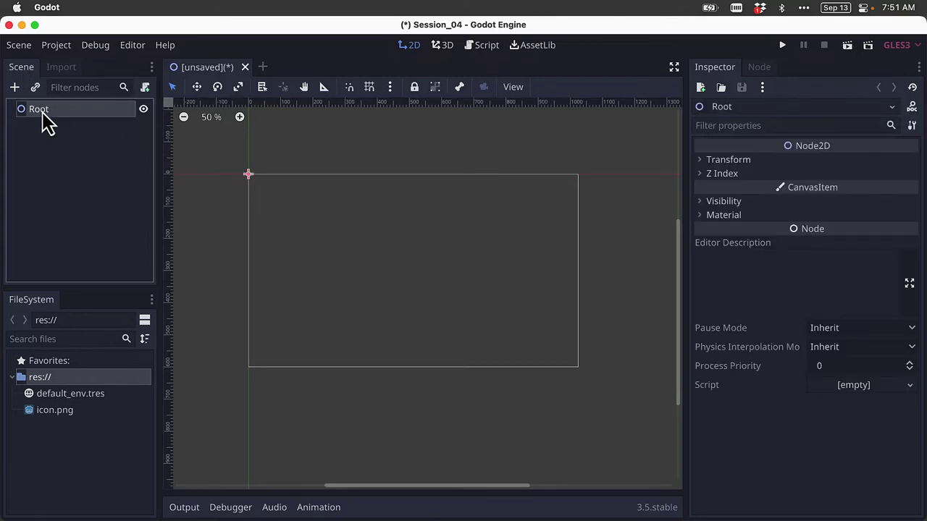
left_click(308, 154)
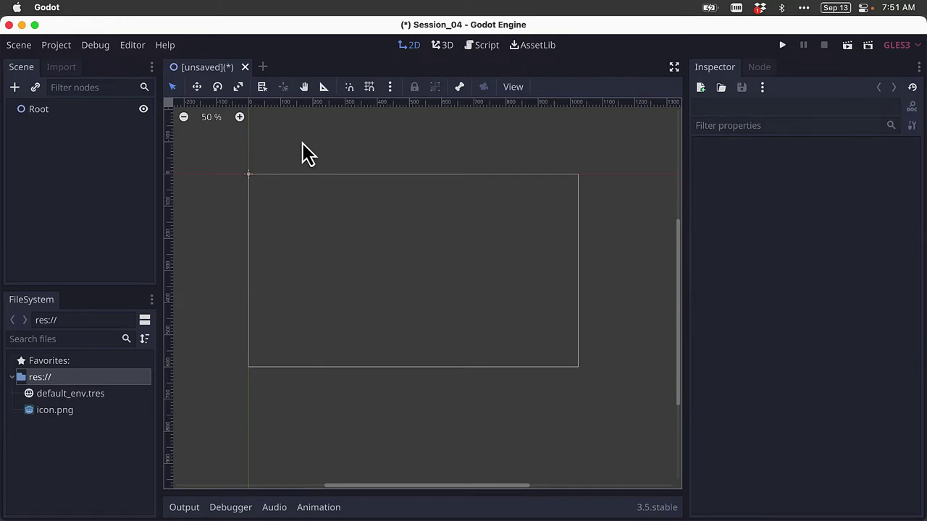
Step: Save the current scene as Main.tscn in the project's res:// folder
left_click(27, 48)
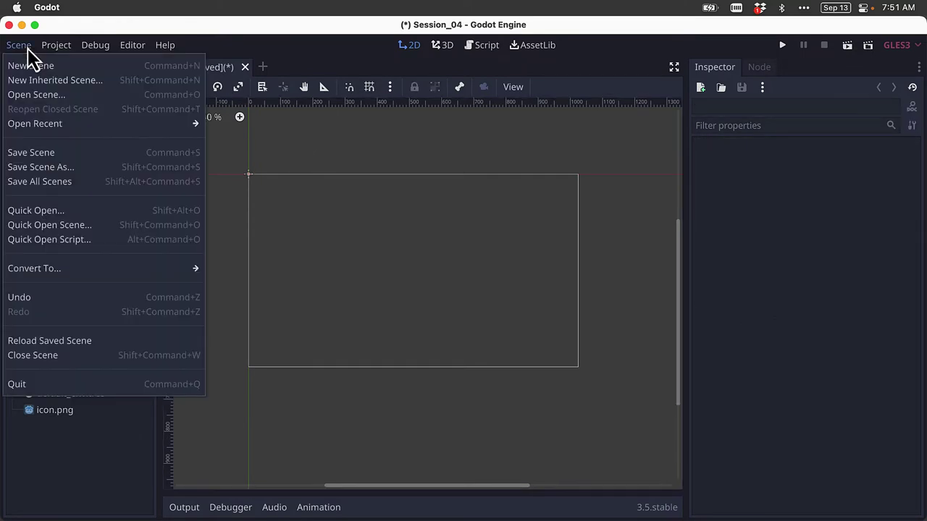
left_click(48, 152)
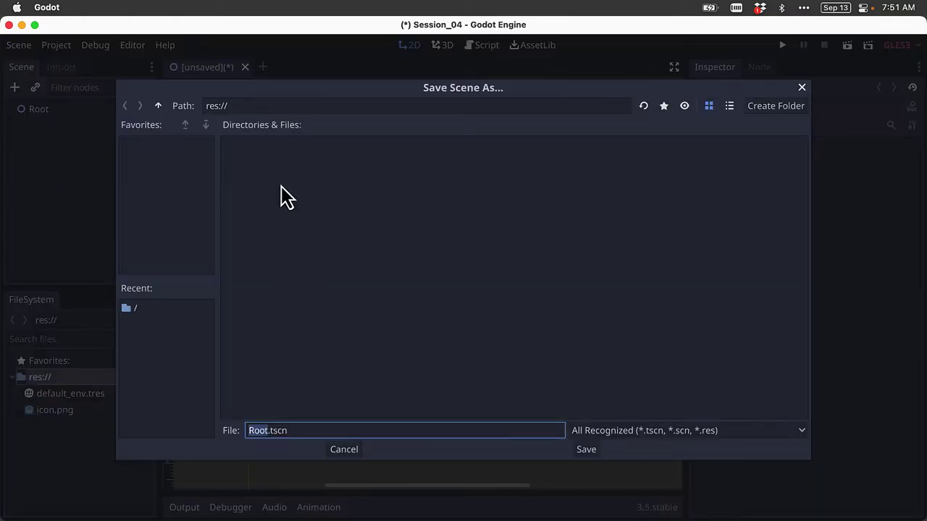
left_click_drag(239, 105, 200, 106)
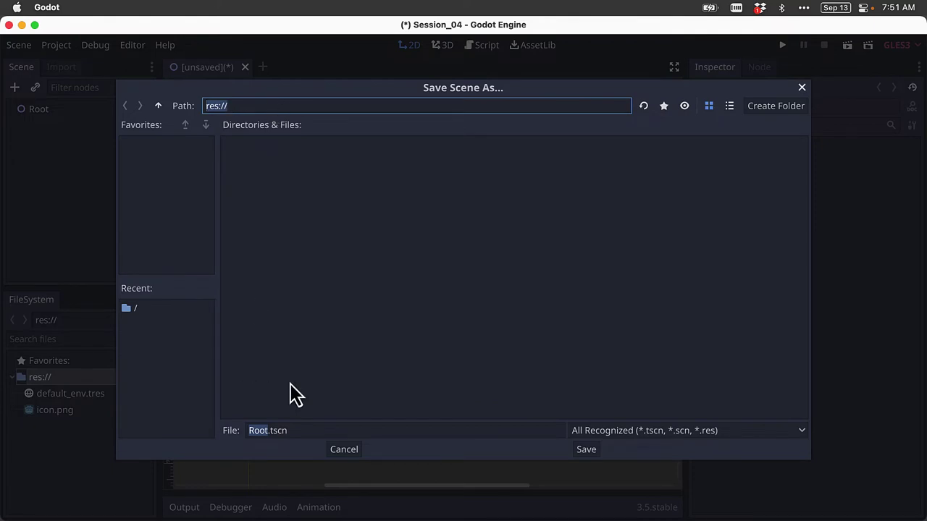
left_click(268, 430)
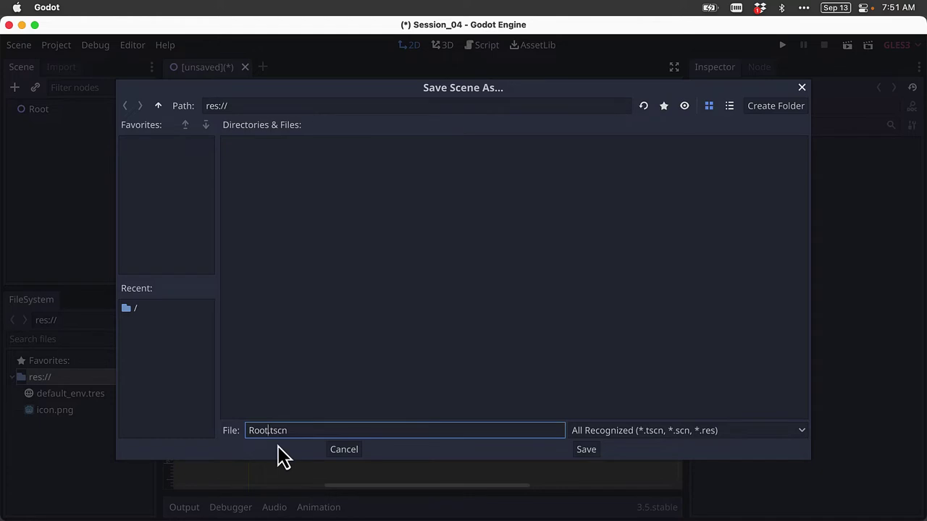
key("shift+Home")
type("Main")
key("Right")
key("Right")
key("Right")
key("Right")
key("Right")
left_click(587, 452)
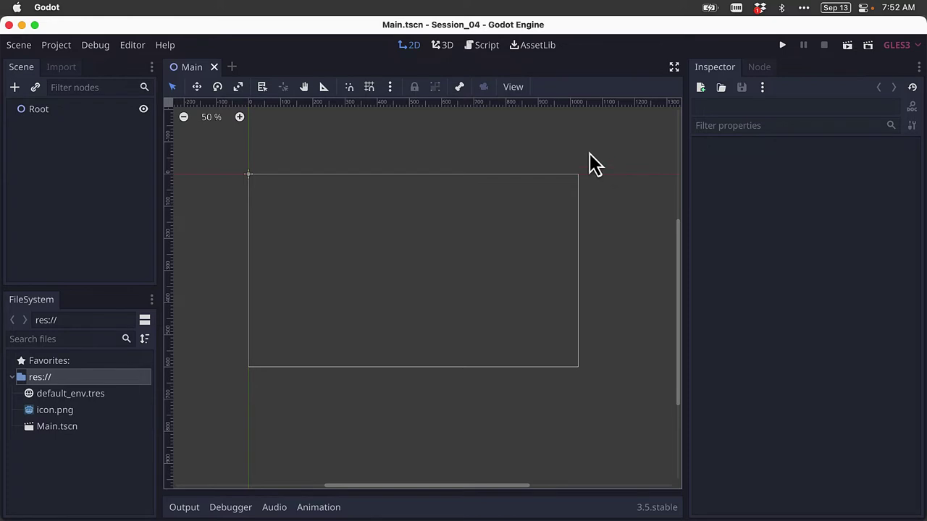
Step: Run the project with the current scene chosen as its main scene, and close the game window
left_click(783, 47)
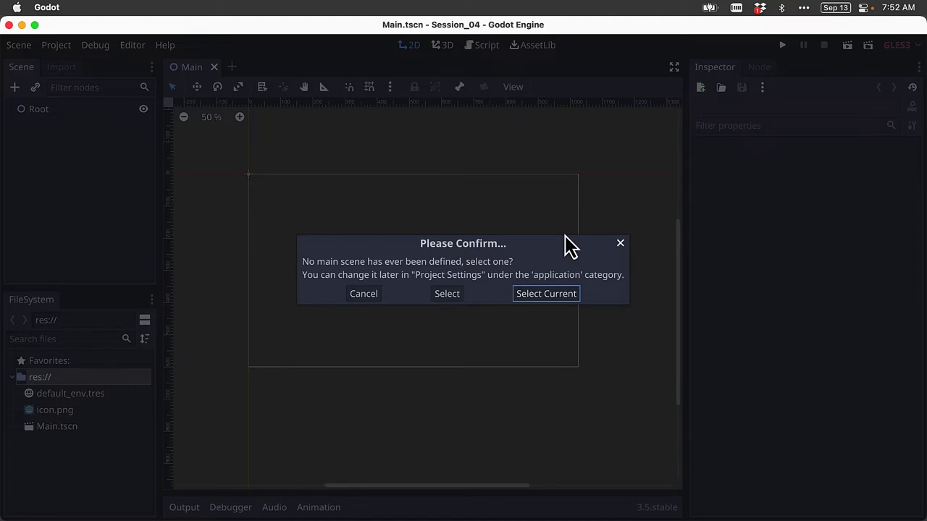
left_click(541, 293)
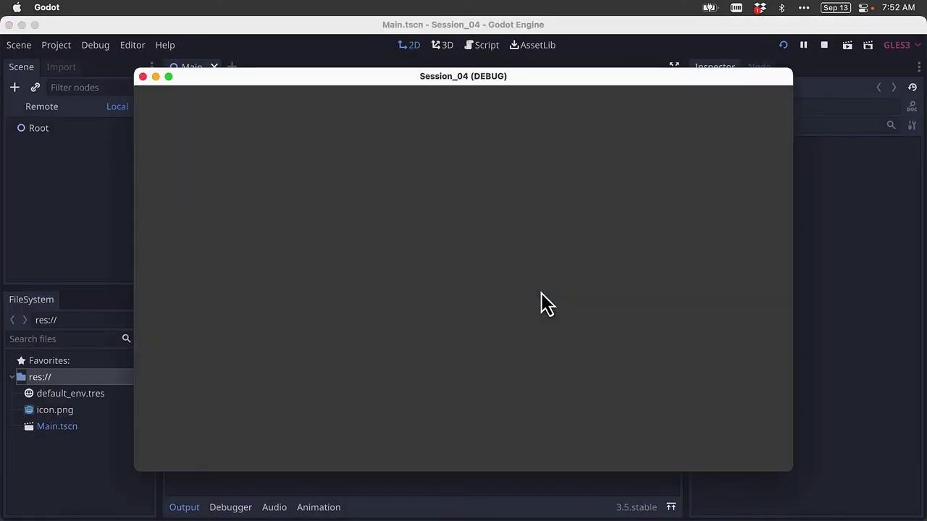
mouse_move(543, 78)
left_mouse_down()
mouse_move(545, 56)
mouse_move(530, 75)
left_mouse_up()
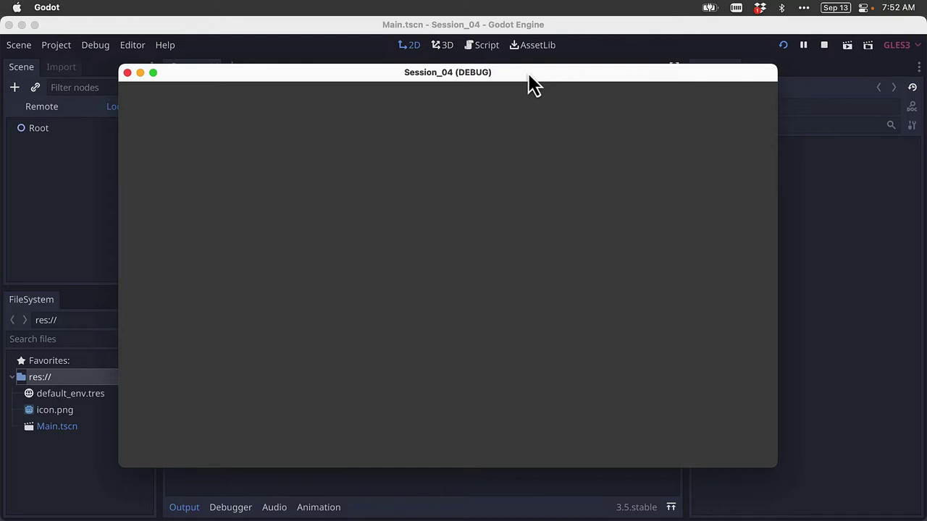
mouse_move(529, 75)
left_mouse_down()
mouse_move(554, 76)
mouse_move(545, 75)
left_mouse_up()
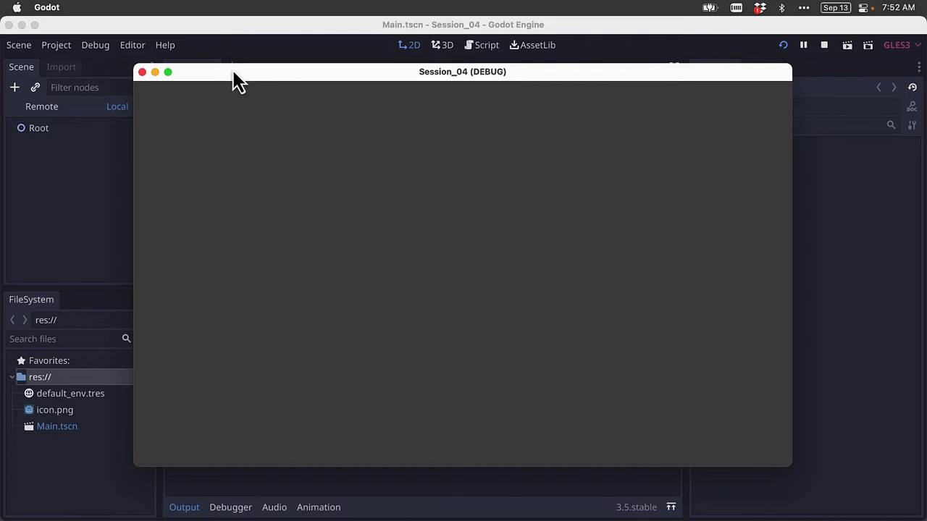
left_click(142, 73)
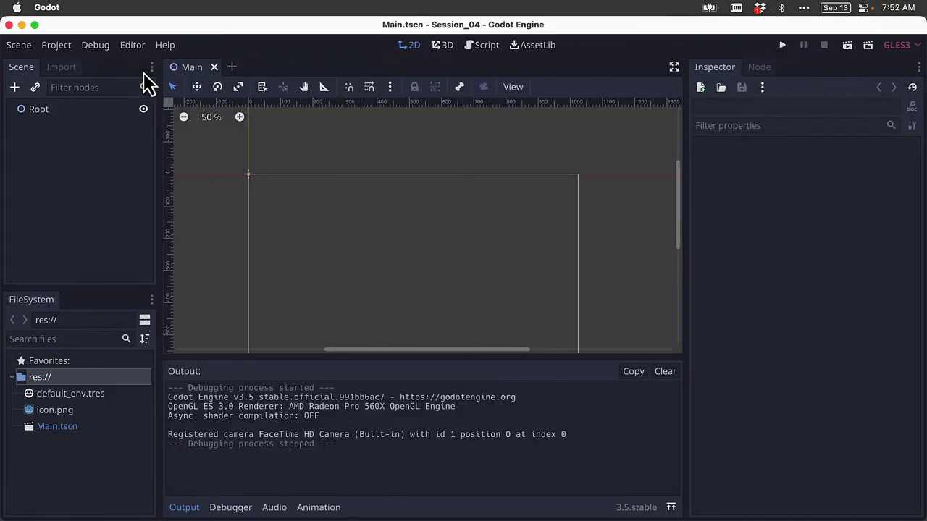
scroll(398, 237, "down", 3)
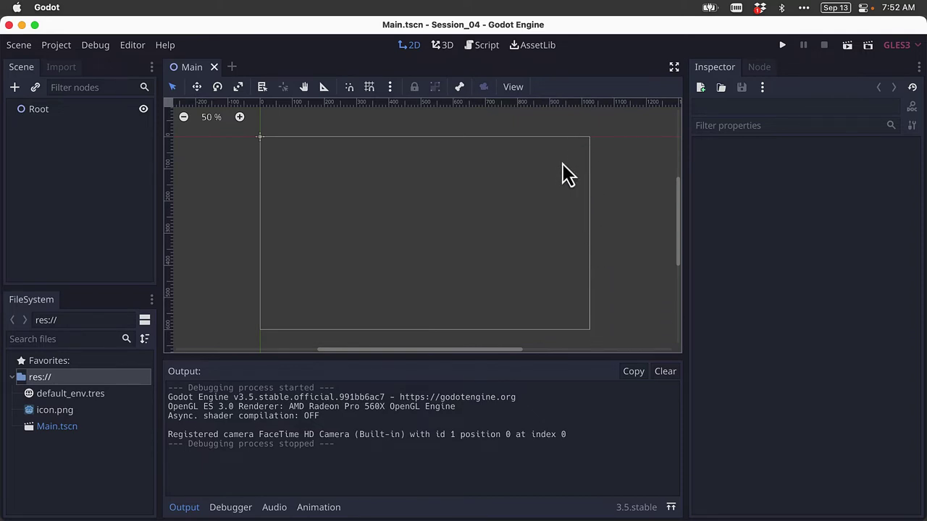
left_click(51, 120)
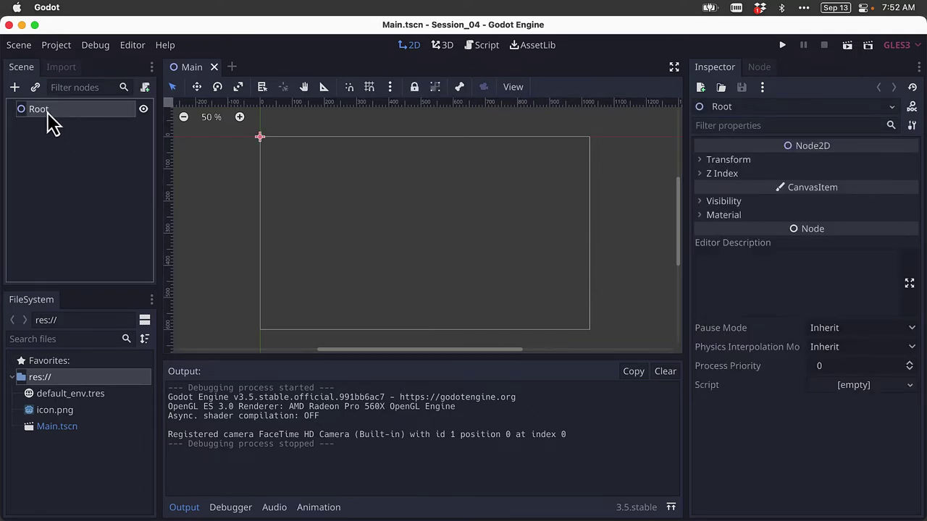
double_click(54, 113)
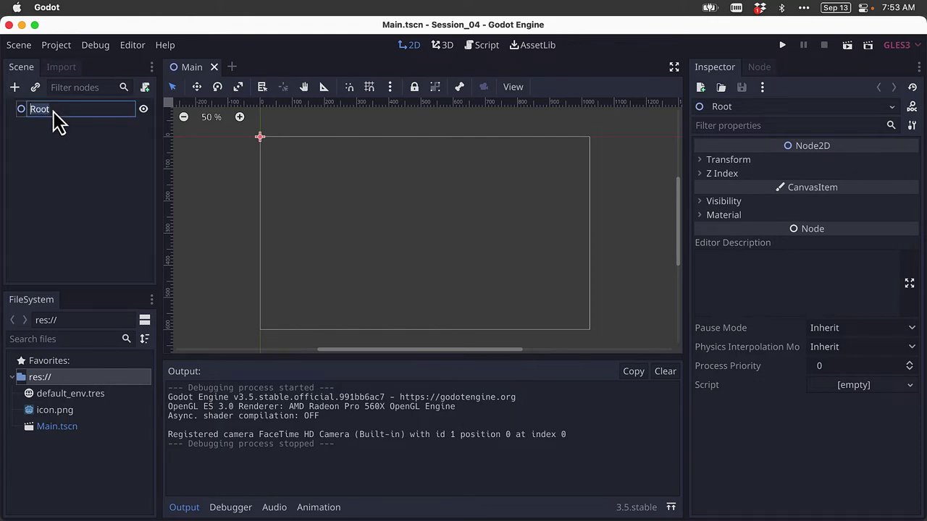
key("Return")
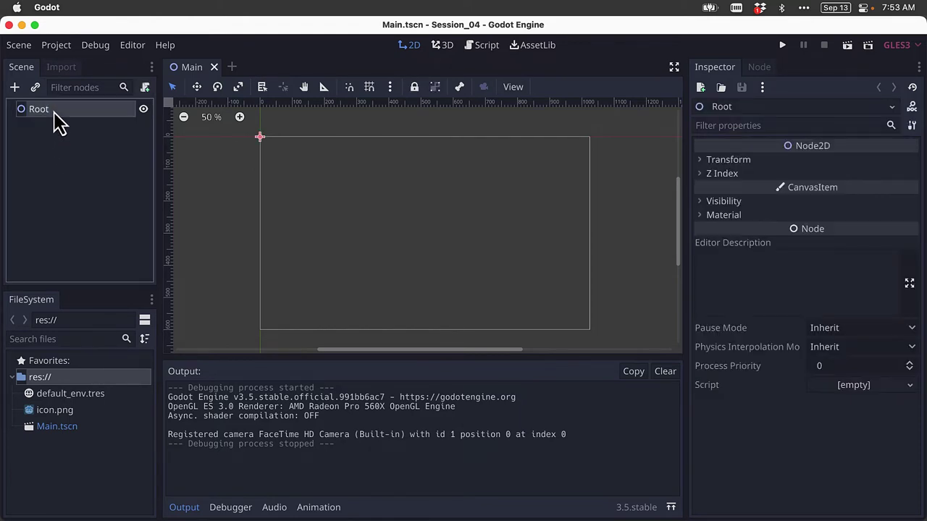
Step: Start adding a child node to Root and look through the Control node types, including Container, ColorRect, Label, Panel and TextureRect
right_click(58, 123)
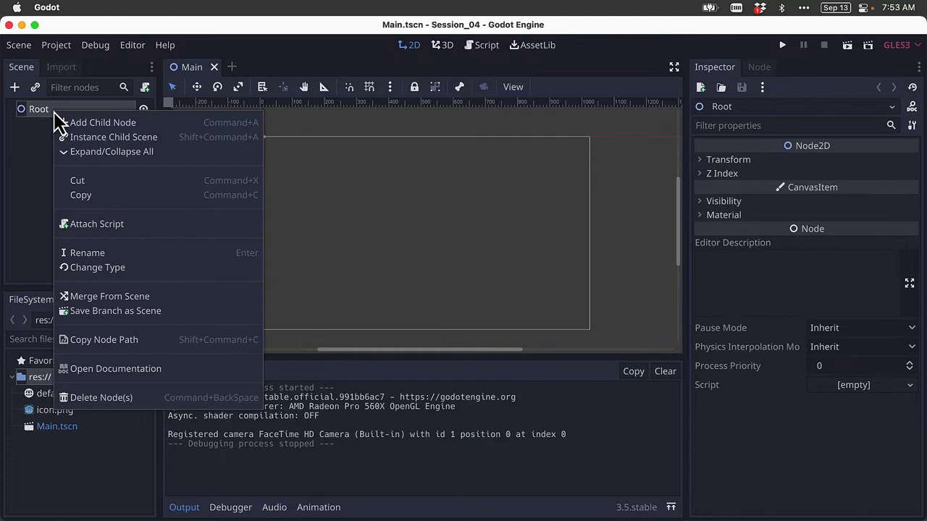
left_click(109, 124)
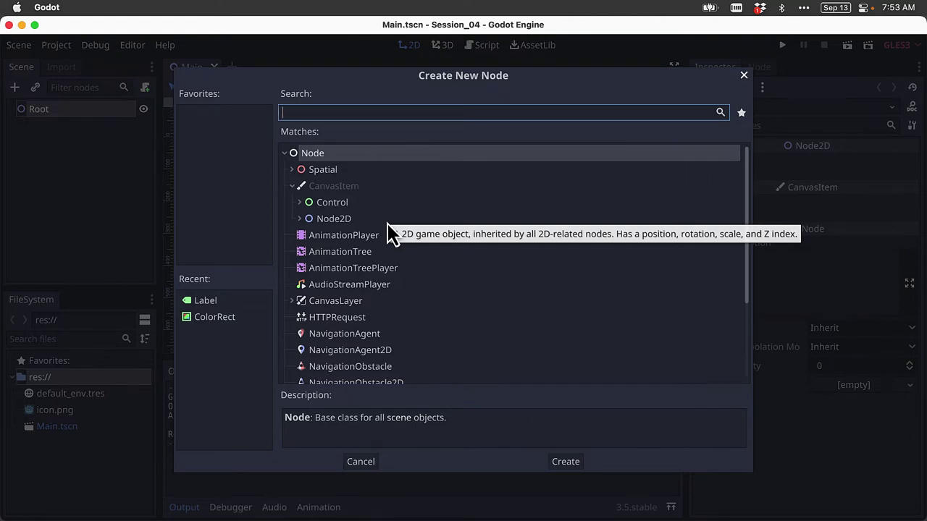
scroll(388, 234, "down", 4)
scroll(387, 234, "up", 4)
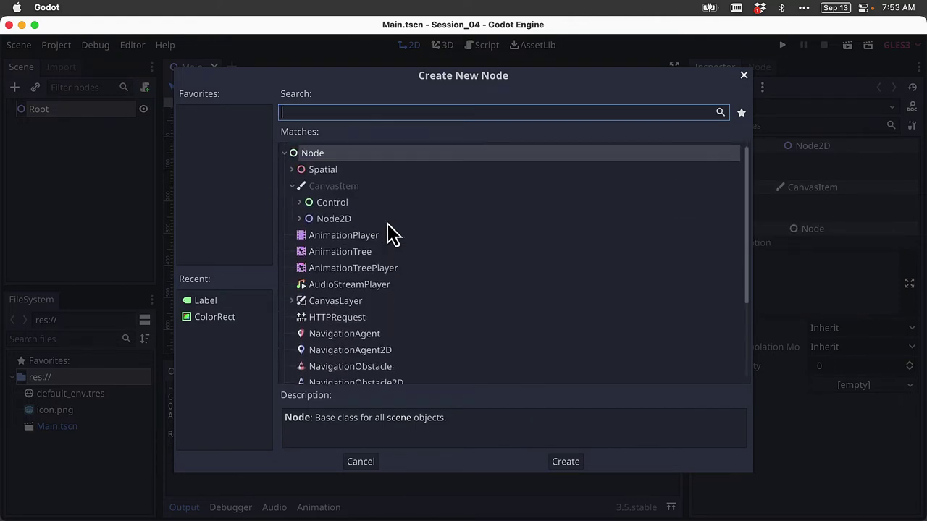
left_click(329, 205)
left_click(300, 203)
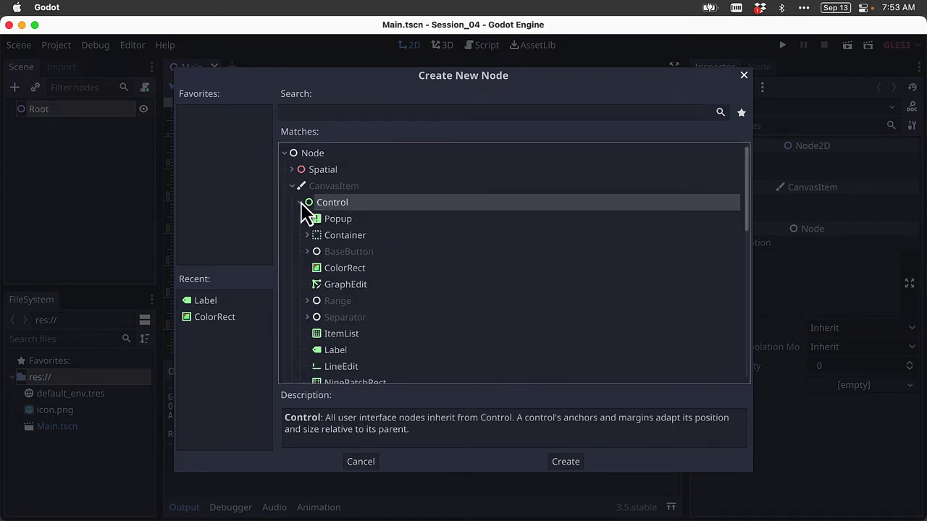
scroll(356, 218, "down", 2)
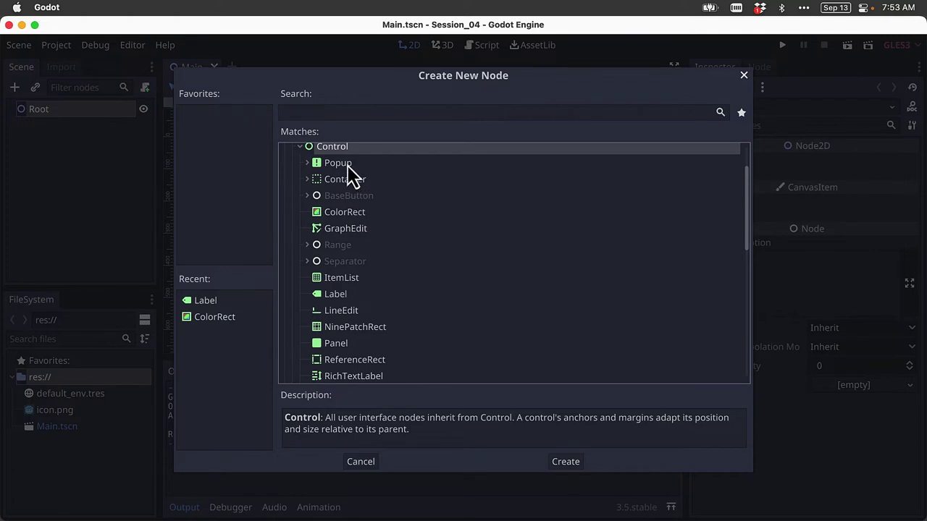
left_click(354, 166)
left_click(362, 181)
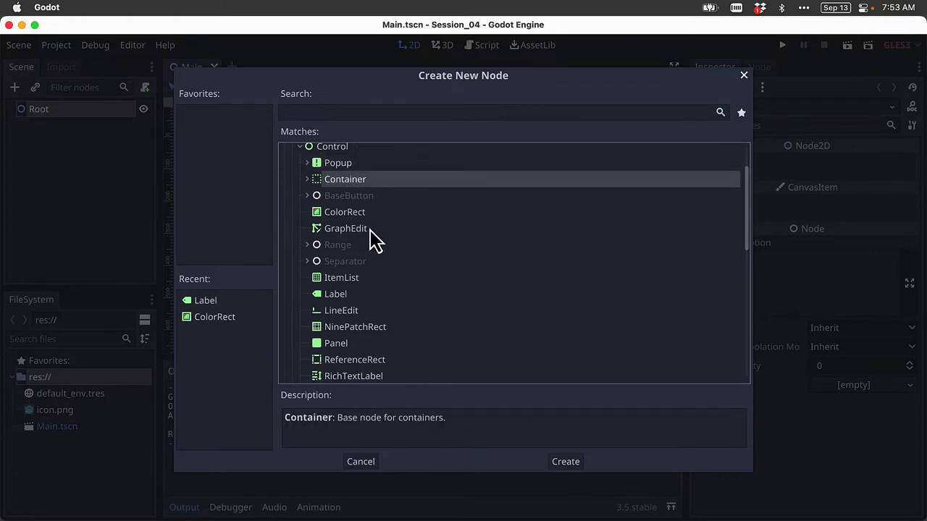
scroll(375, 241, "down", 1)
left_click(352, 188)
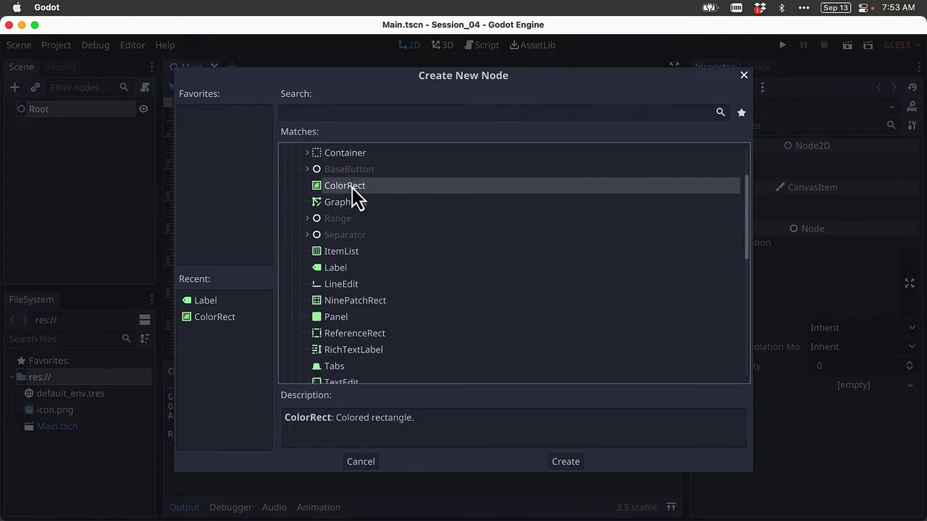
left_click(348, 269)
scroll(394, 300, "down", 4)
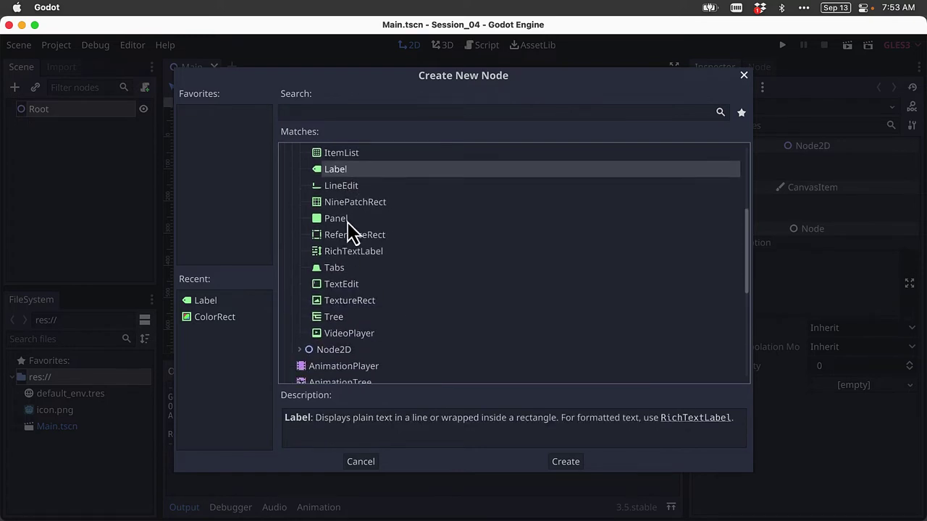
left_click(349, 222)
left_click(353, 300)
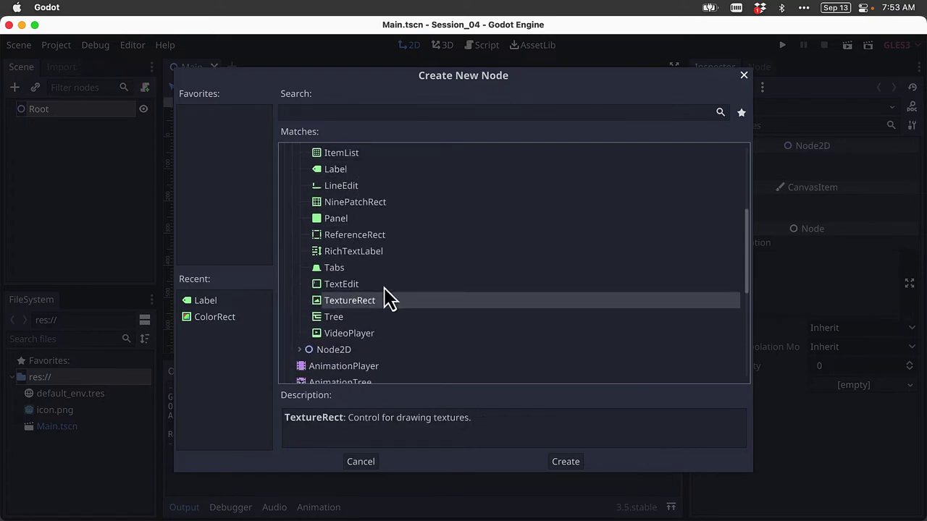
scroll(395, 289, "up", 2)
scroll(404, 289, "up", 6)
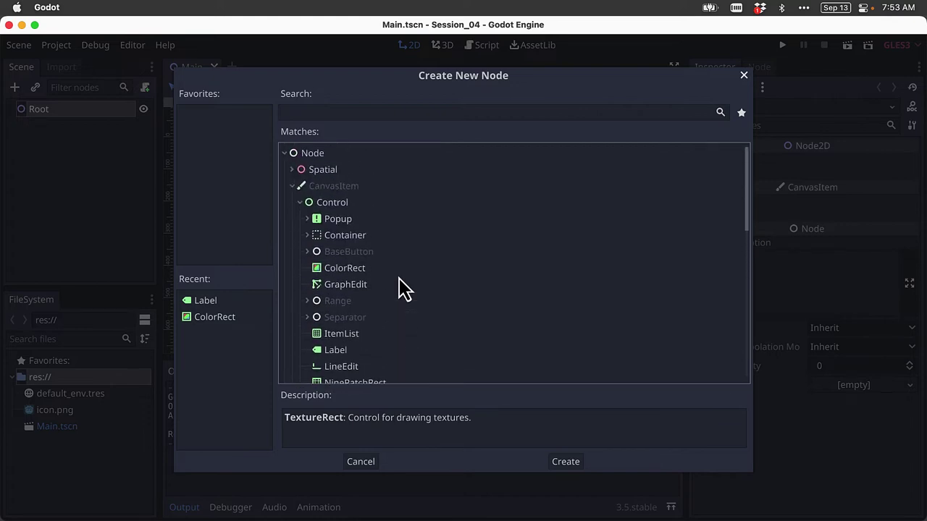
Step: Create a ColorRect node as the child of Root, and collapse Root's branch in the scene tree
left_click(360, 271)
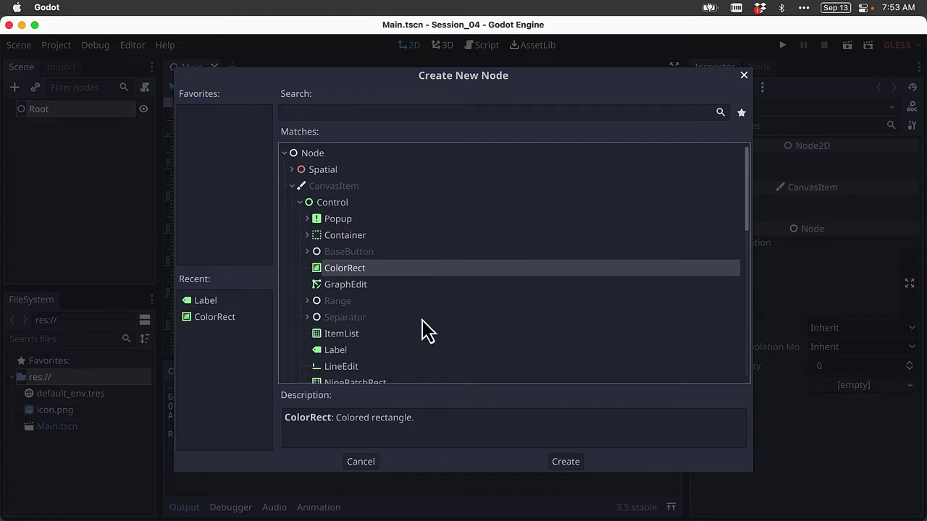
left_click(566, 464)
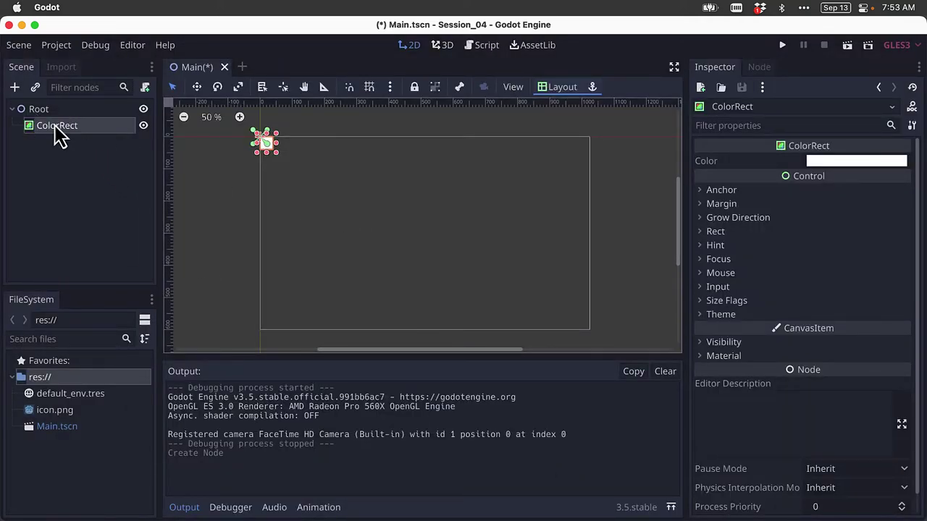
left_click(12, 109)
left_click(12, 110)
left_click(12, 109)
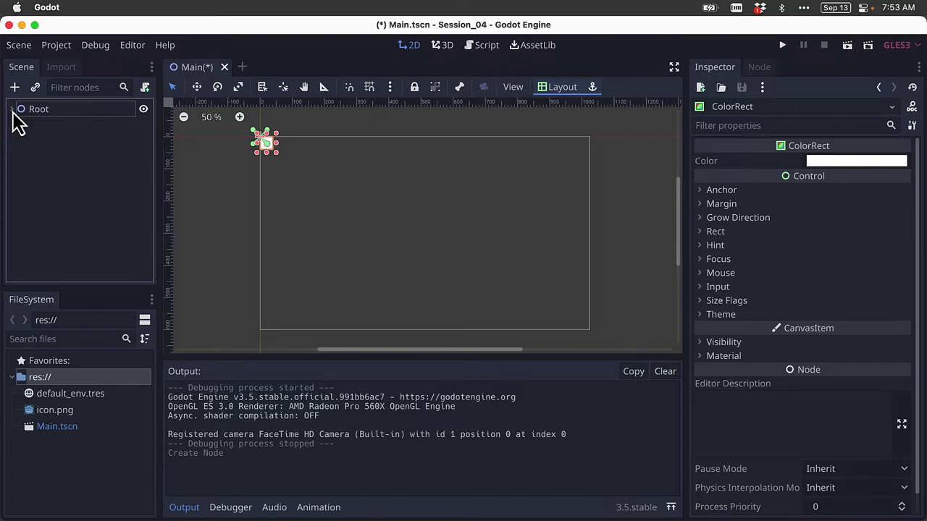
Step: Expand Root's branch in the scene tree so that its ColorRect child is listed
left_click(12, 110)
left_click(12, 110)
left_click(13, 109)
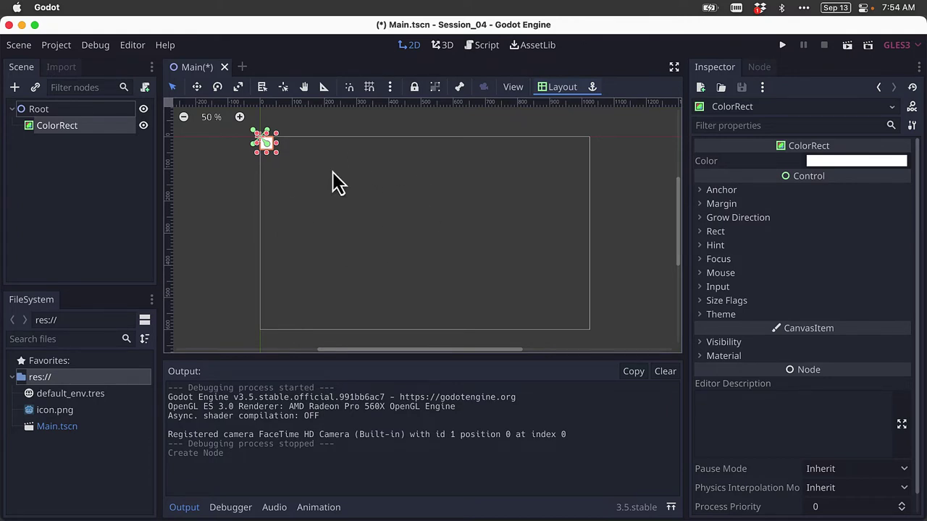
Step: Reshape the ColorRect on the canvas into a banner about 748 by 187 and place it at about (144, 31)
left_click_drag(276, 154, 415, 254)
left_click_drag(338, 190, 422, 229)
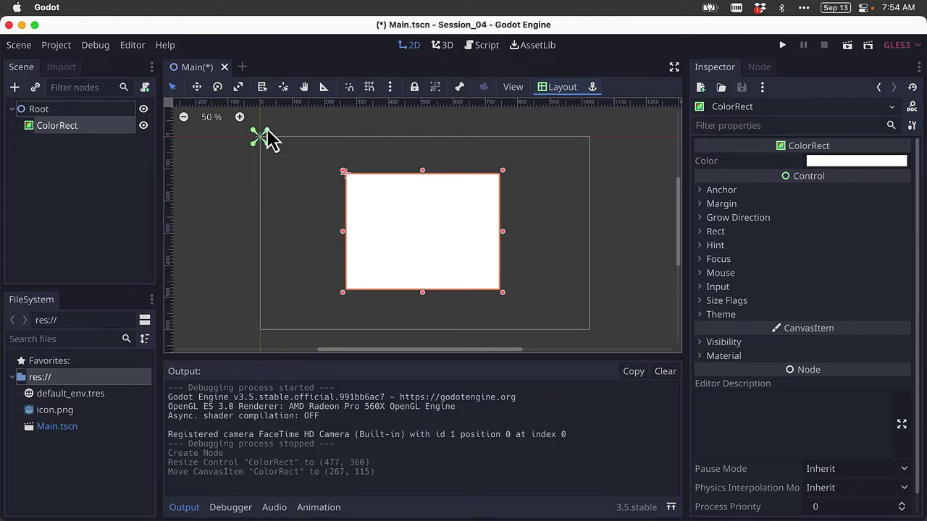
left_click_drag(416, 215, 396, 212)
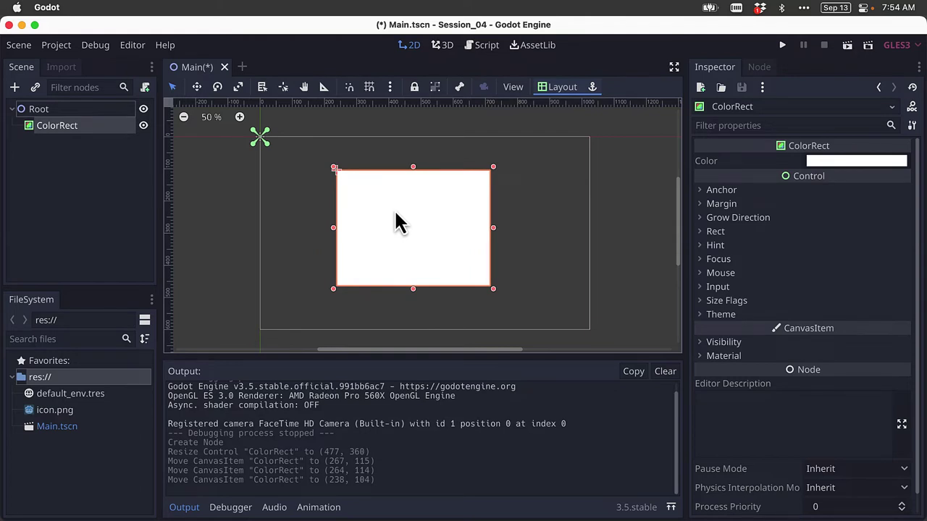
left_click_drag(399, 223, 370, 222)
left_click_drag(470, 230, 554, 213)
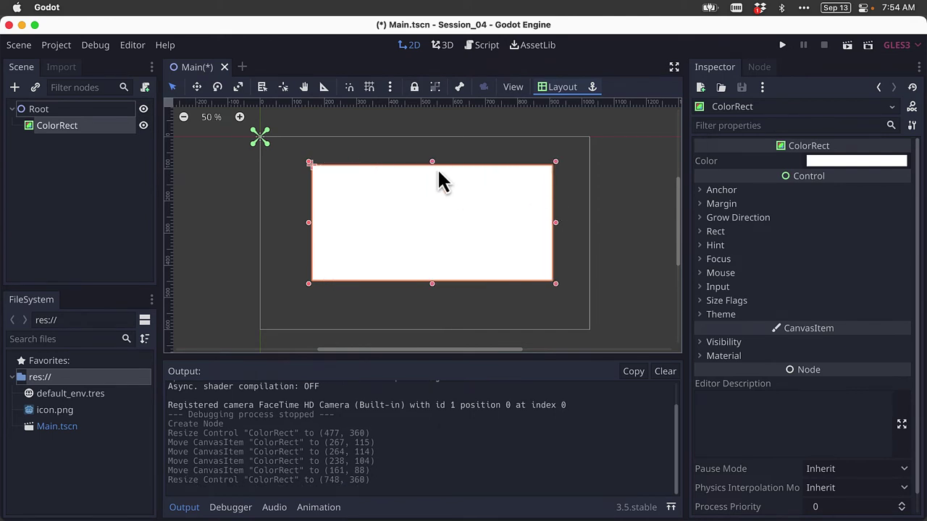
left_click_drag(433, 162, 433, 215)
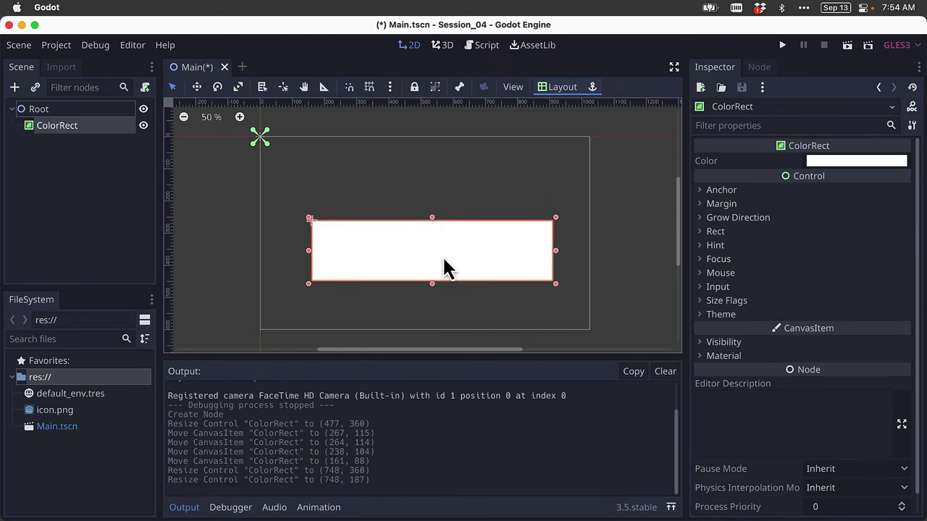
left_click_drag(445, 265, 438, 175)
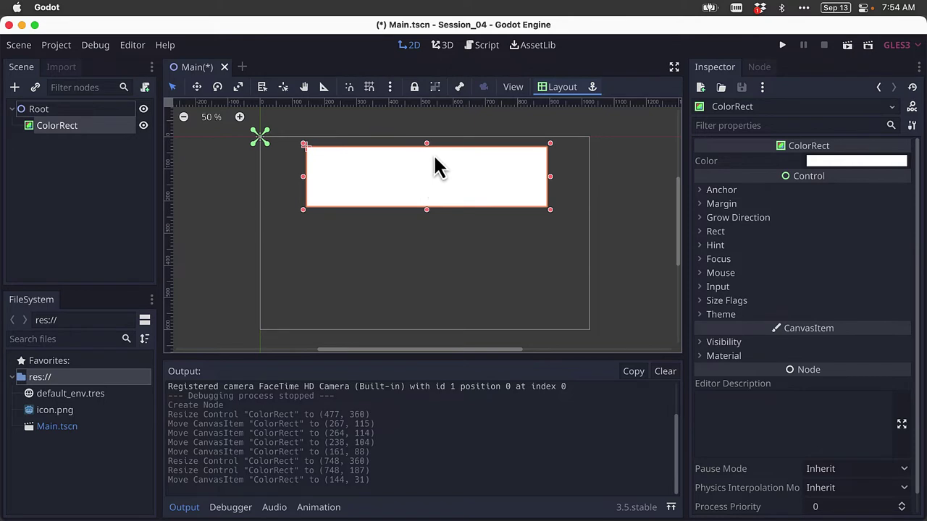
left_click(440, 271)
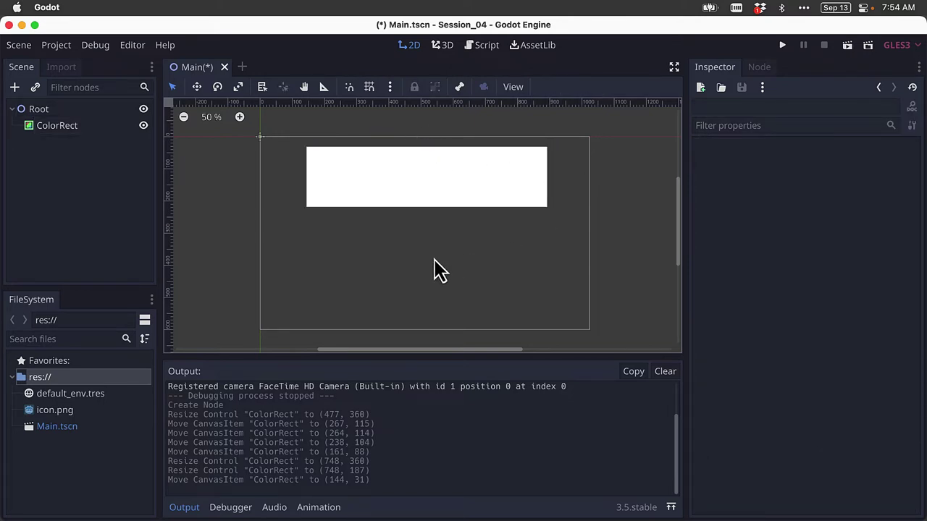
Step: Set the ColorRect's colour to red with the hex value ff0000
left_click(426, 199)
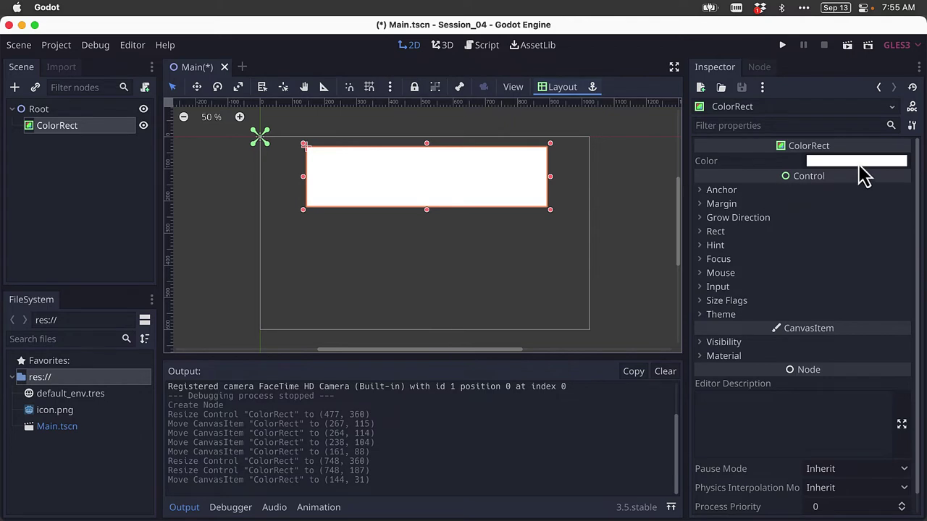
mouse_move(857, 165)
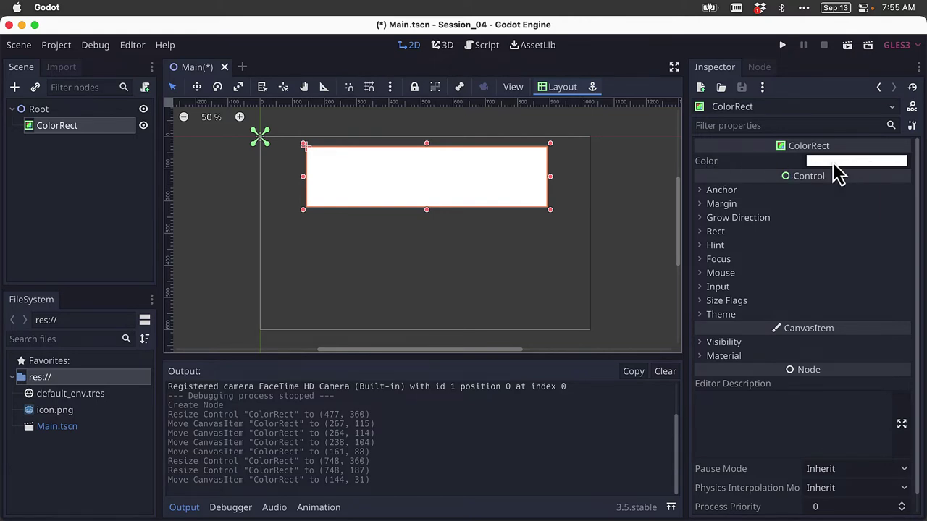
left_click(833, 161)
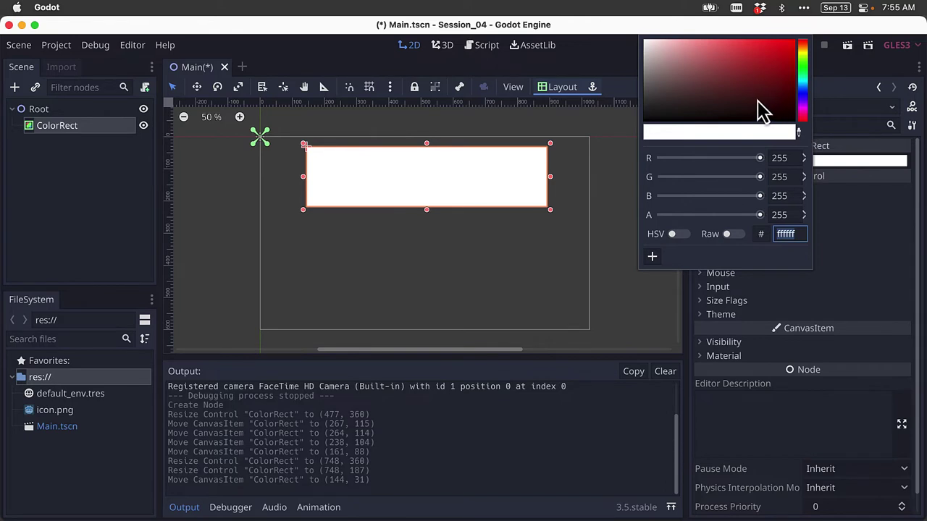
left_click_drag(758, 101, 780, 95)
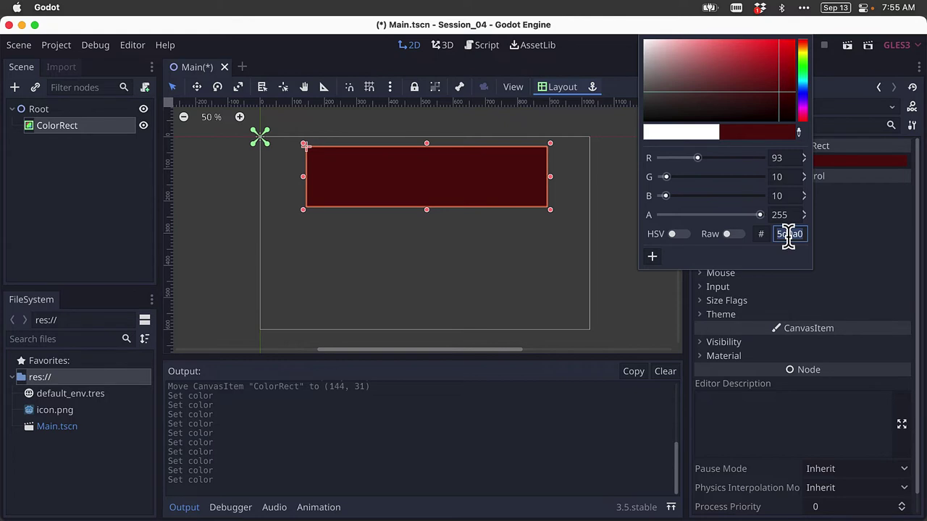
type("FF0000")
key("Return")
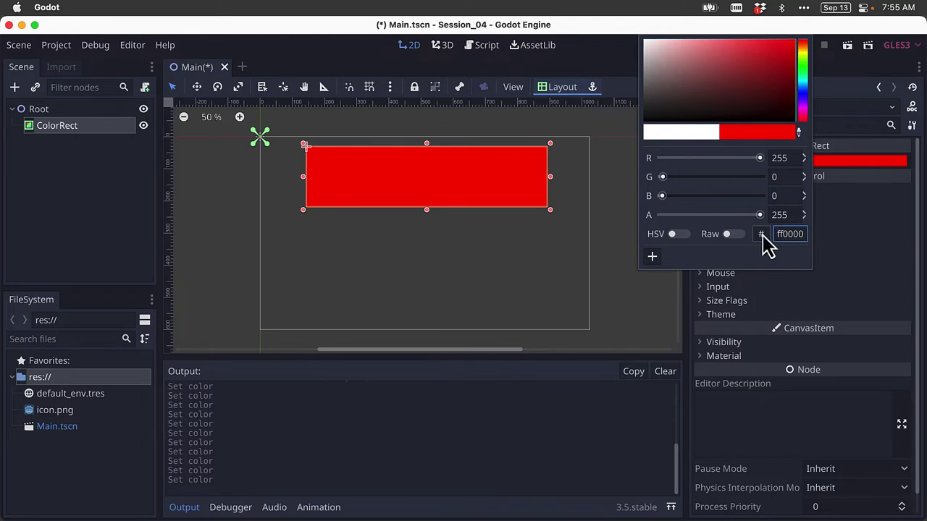
left_click(561, 248)
left_click(483, 176)
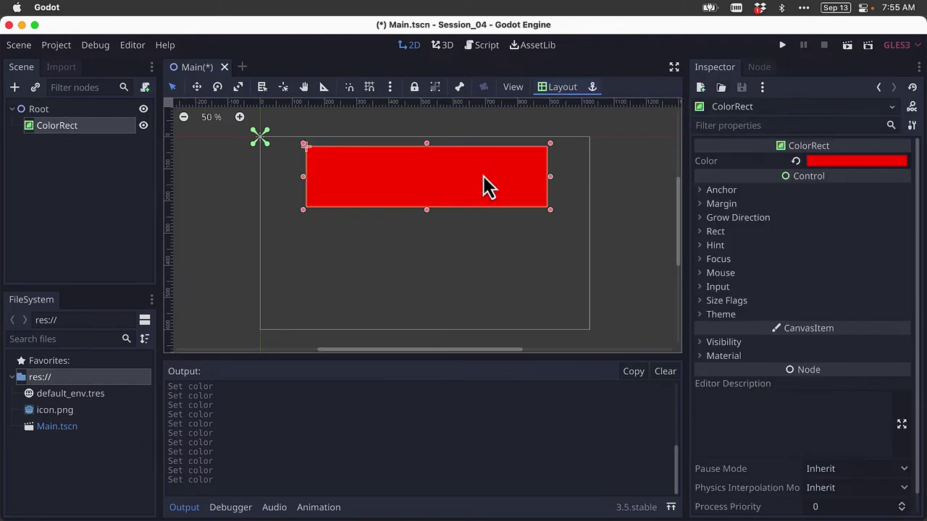
Step: Expand the ColorRect's Rect properties, and reshape it on the canvas to about 730 by 297 at about (69, 85)
mouse_move(483, 176)
left_mouse_down()
mouse_move(477, 207)
mouse_move(478, 190)
left_mouse_up()
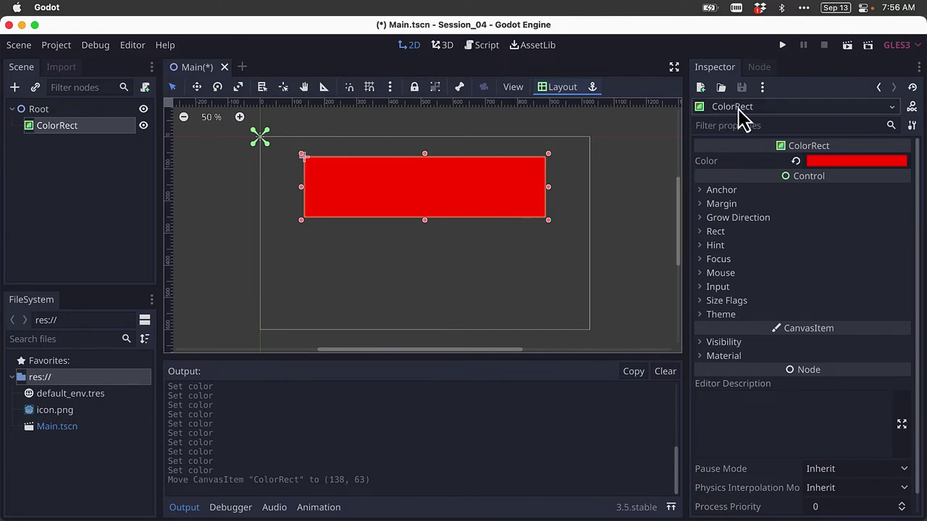
left_click(700, 232)
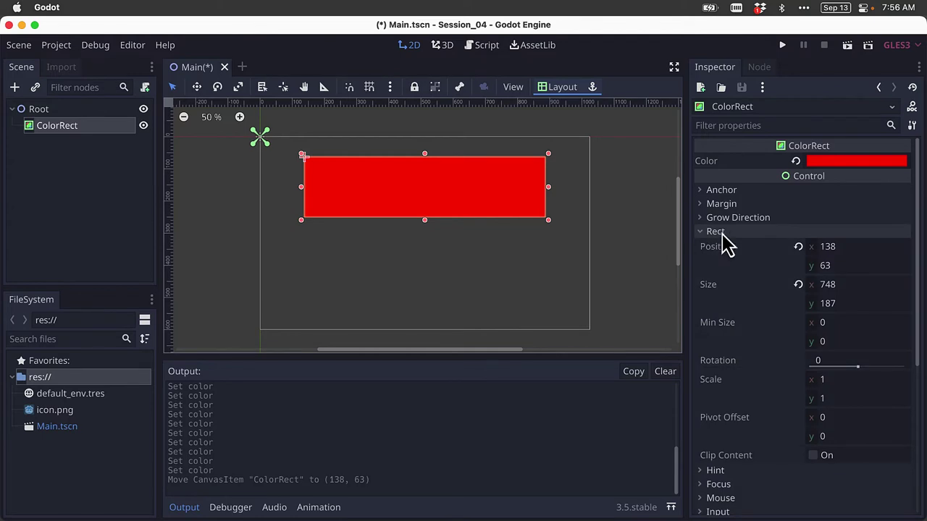
left_click(702, 234)
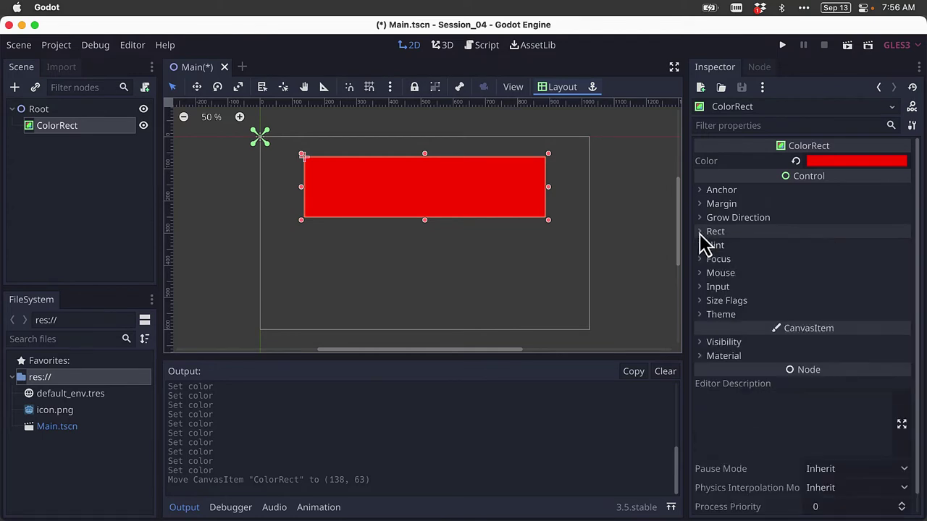
left_click(701, 233)
left_click(701, 233)
left_click(700, 233)
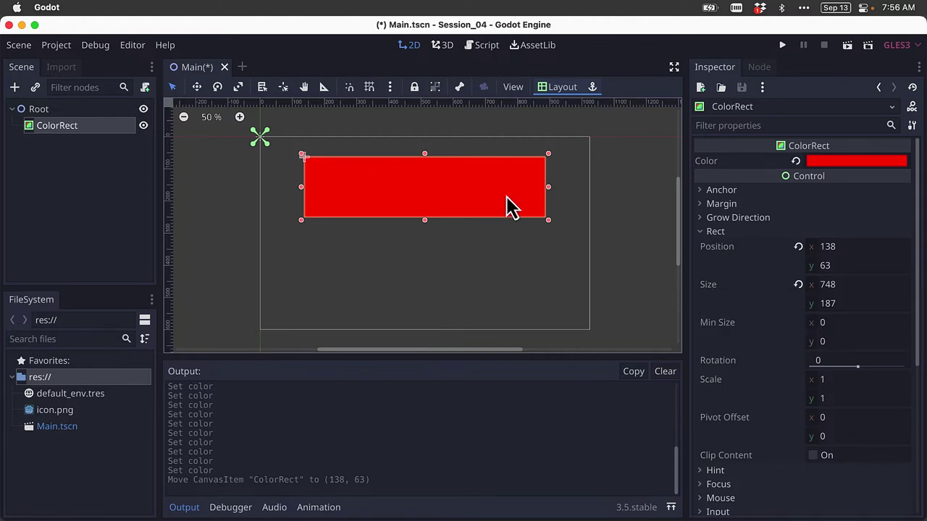
left_click_drag(510, 207, 522, 263)
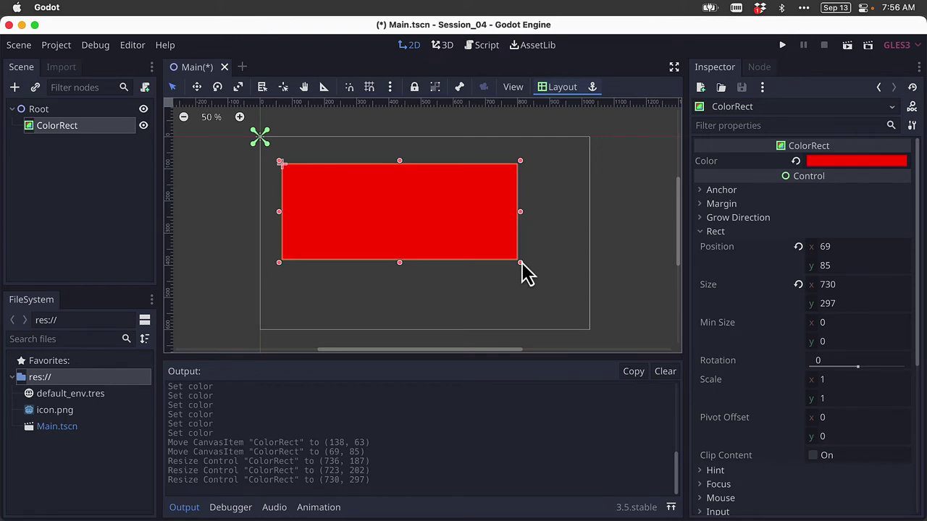
Step: Set the ColorRect's Rect position to x 0 and y 0
left_click(844, 250)
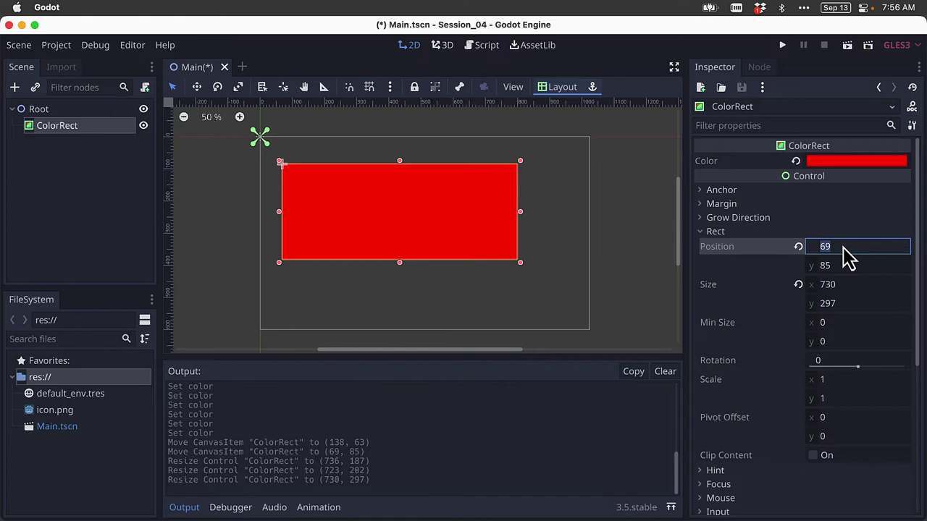
type("0")
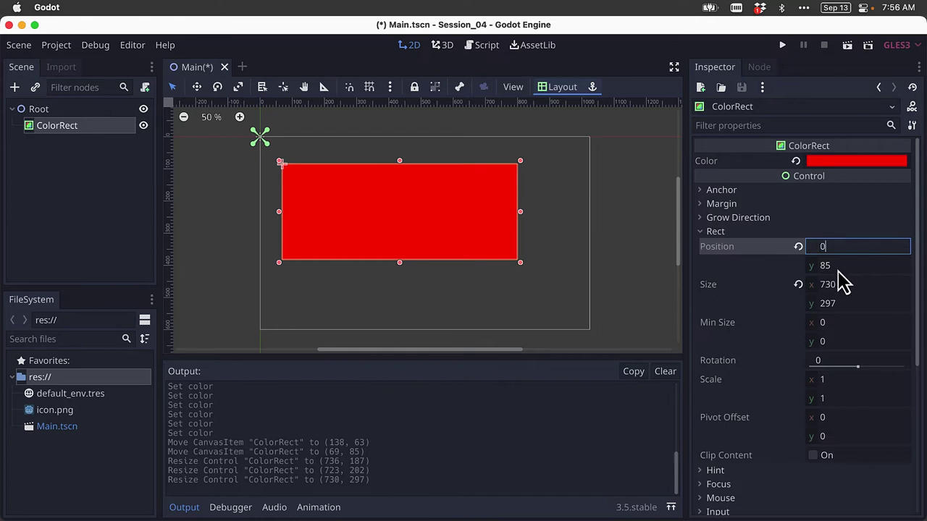
left_click(839, 266)
type("0")
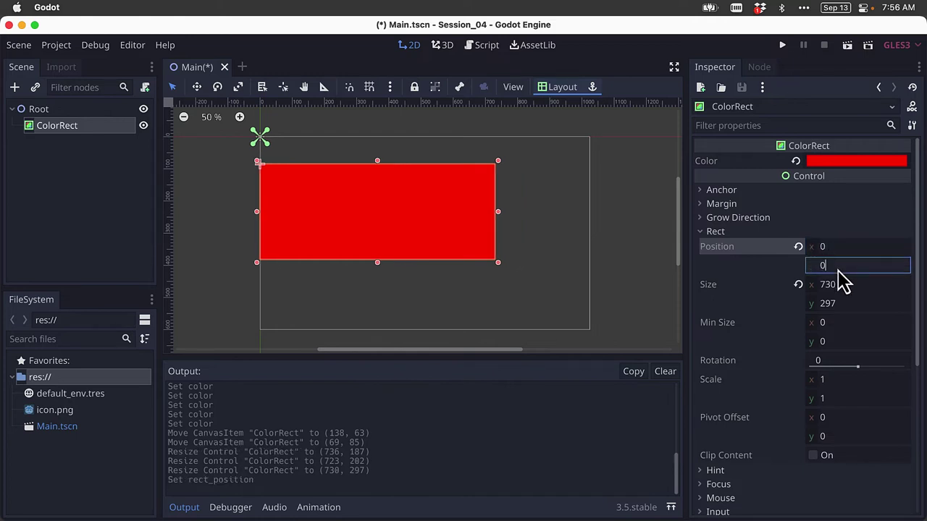
key("Return")
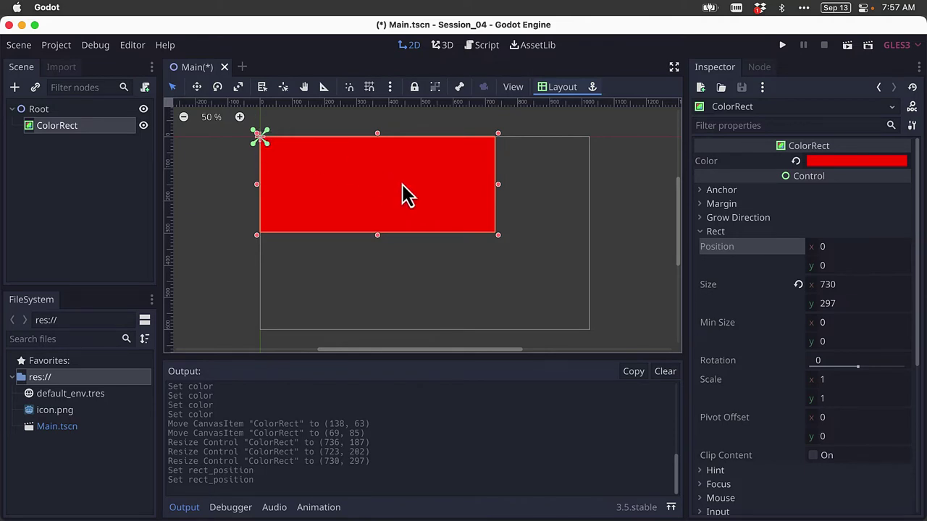
Step: Set the ColorRect's Rect size to x 1024 and y 100, and leave the node deselected
left_click(841, 284)
double_click(841, 285)
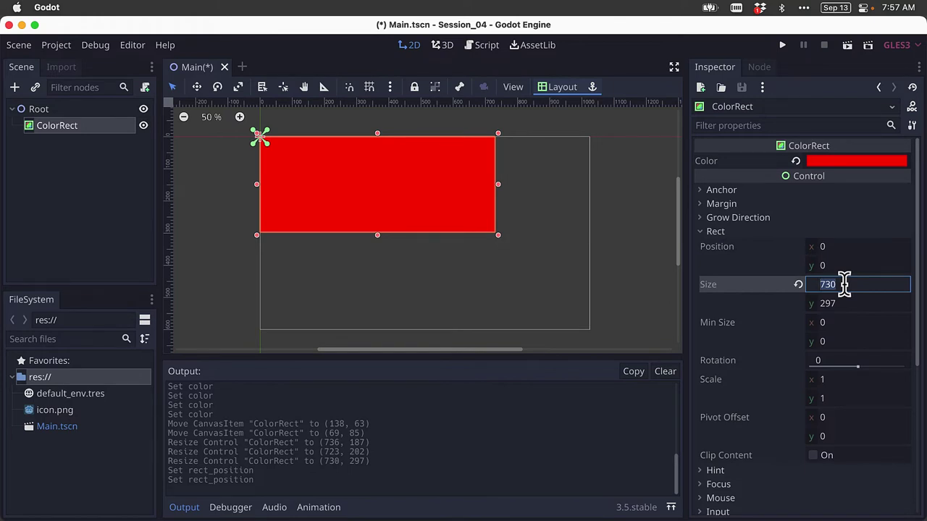
type("1024")
key("Tab")
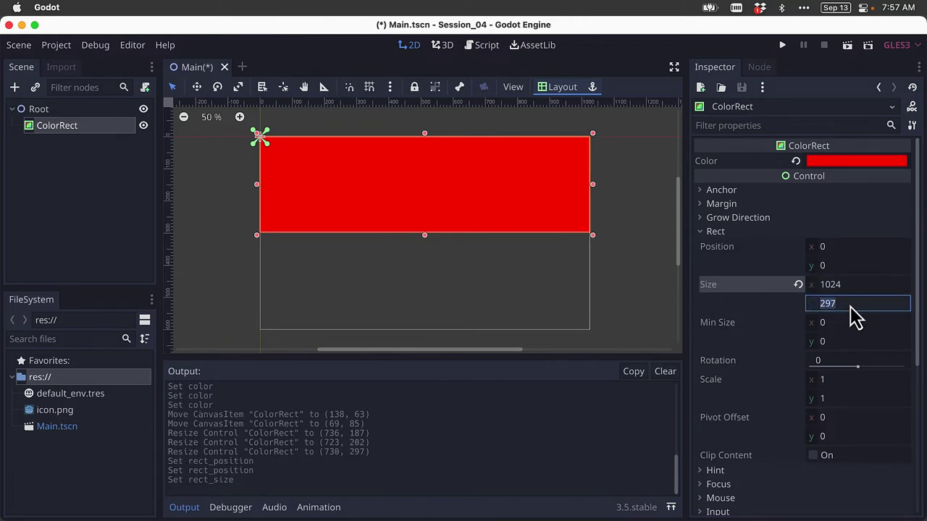
type("100")
key("Return")
left_click(657, 253)
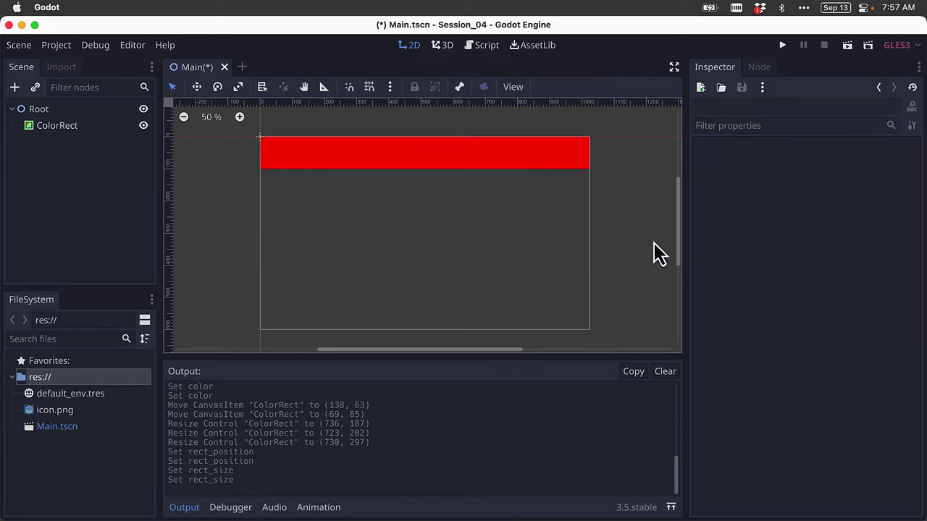
left_click(445, 161)
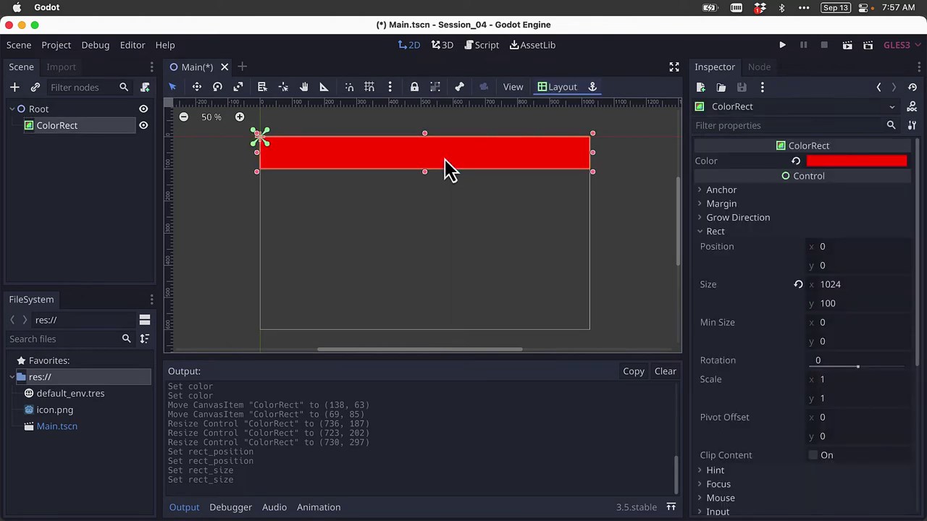
left_click(435, 197)
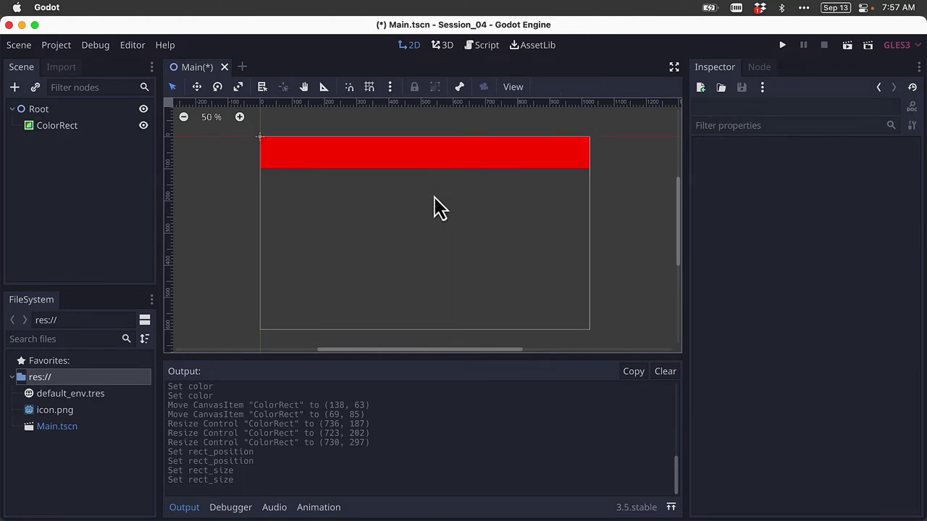
Step: Save the Main scene and run the project
left_click(18, 45)
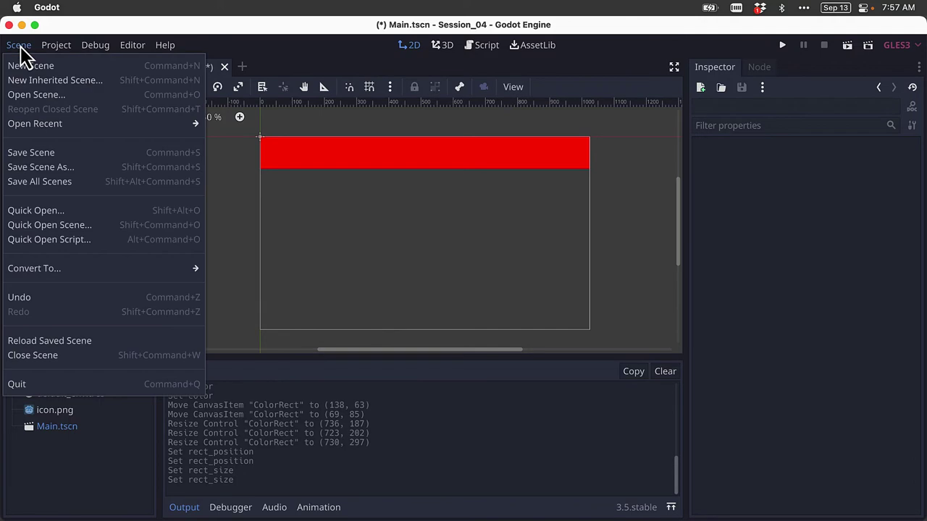
left_click(42, 153)
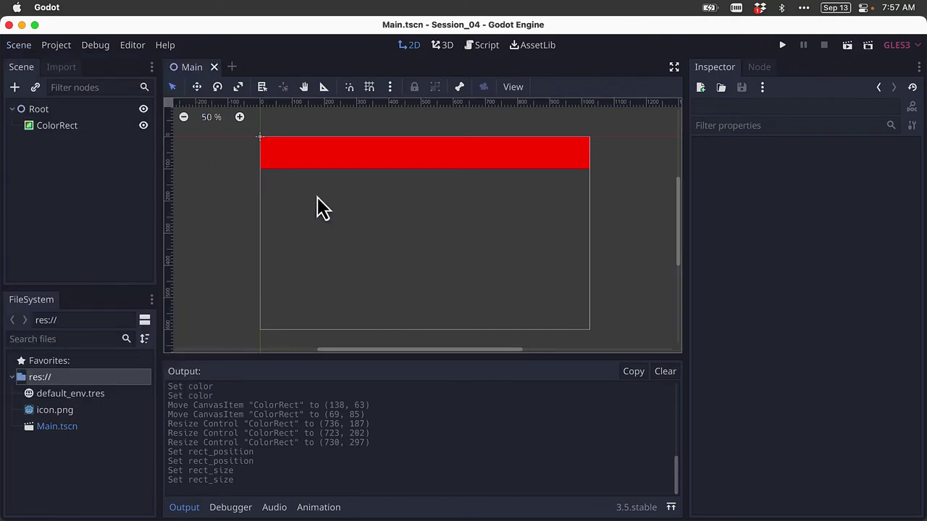
left_click(783, 47)
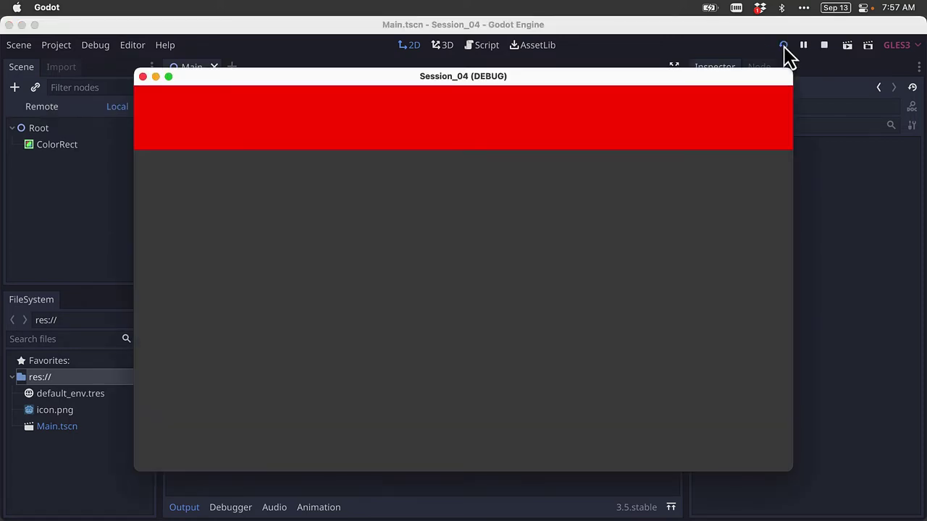
Step: Examine how the red banner fits the running game window at full screen, and return the window to its normal size
left_click_drag(695, 83, 644, 67)
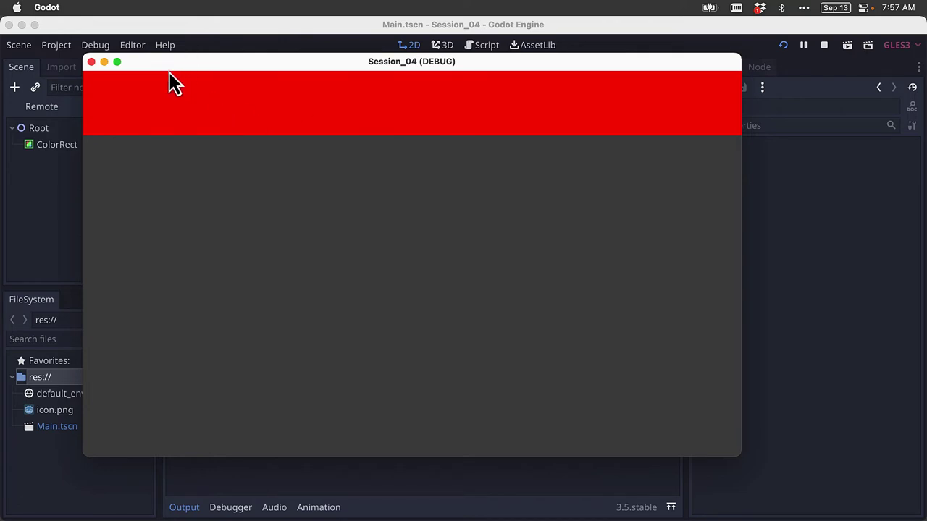
left_click(117, 63)
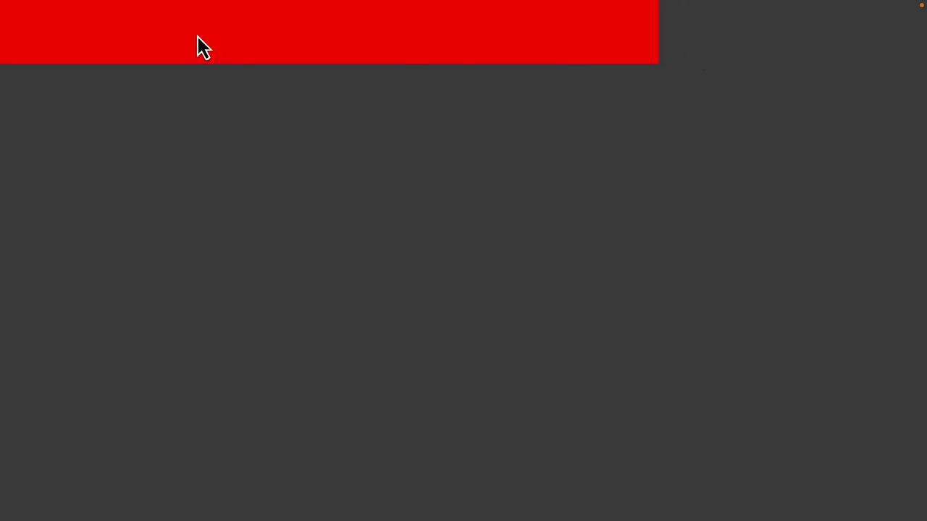
mouse_move(66, 4)
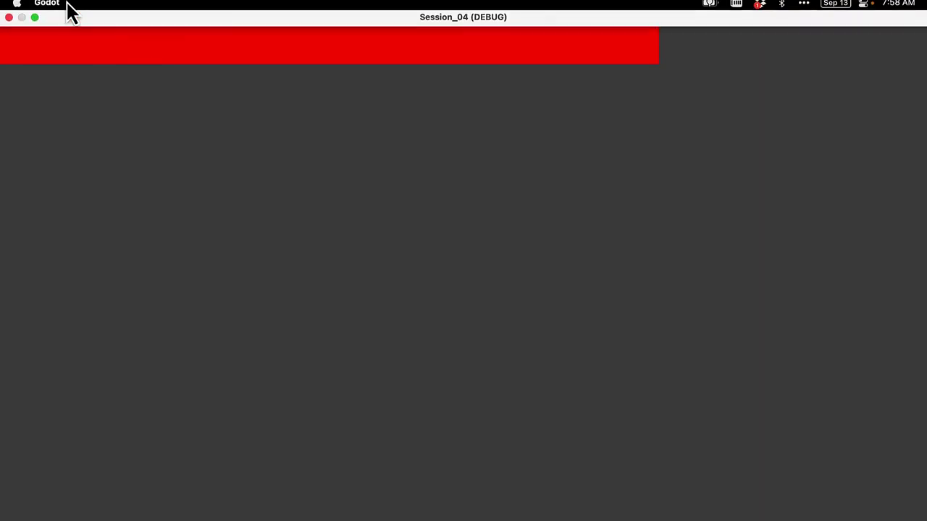
left_click(35, 25)
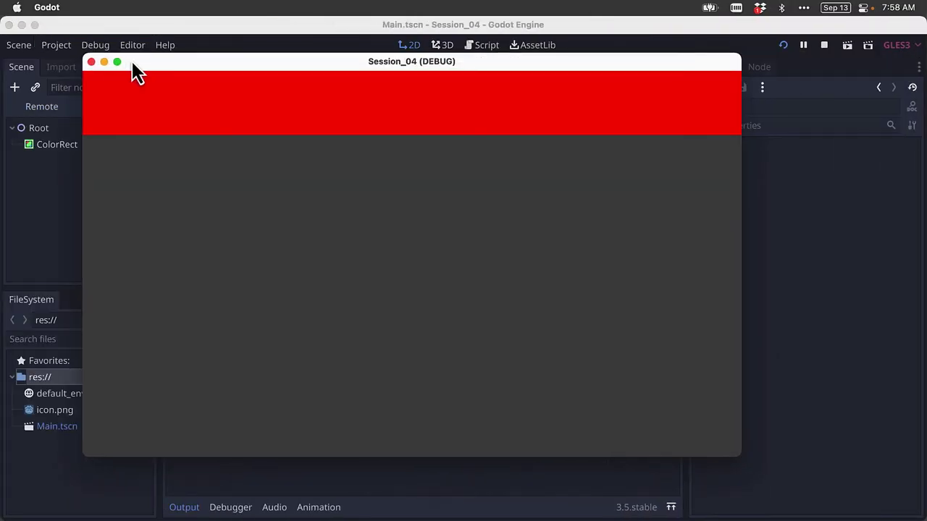
left_click_drag(147, 63, 178, 69)
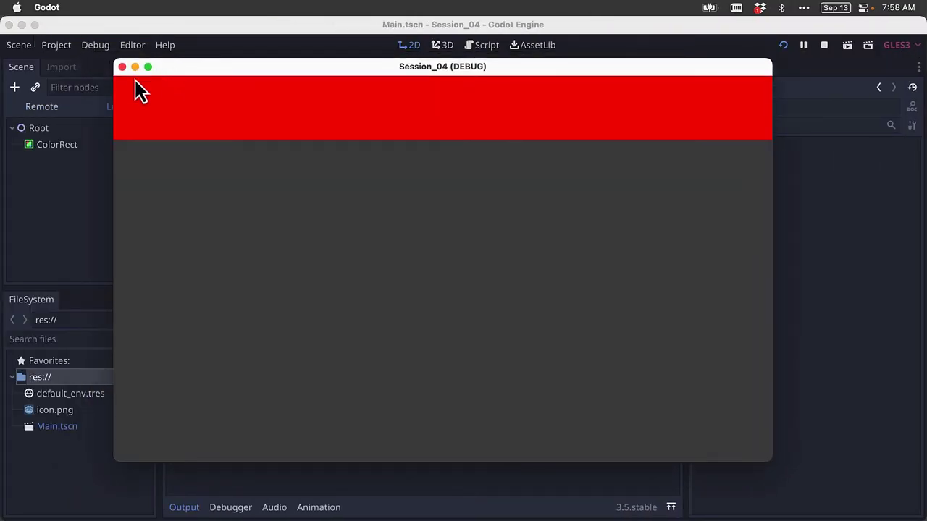
Step: Close the running game and open the Display Window section of the project settings
left_click(122, 67)
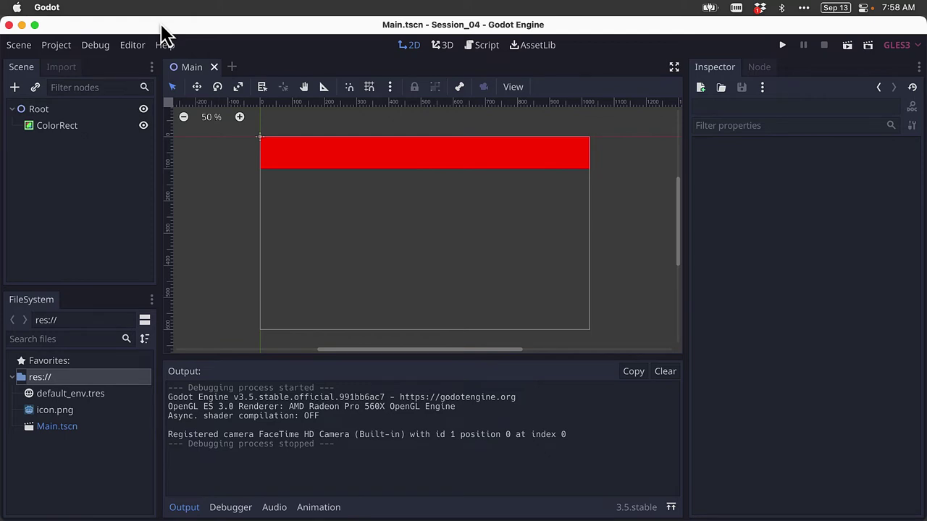
left_click(65, 49)
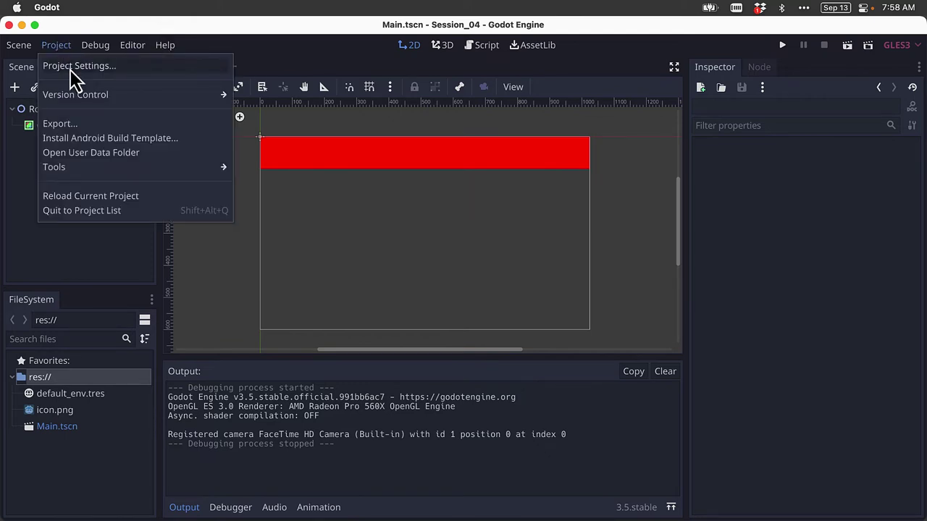
left_click(74, 67)
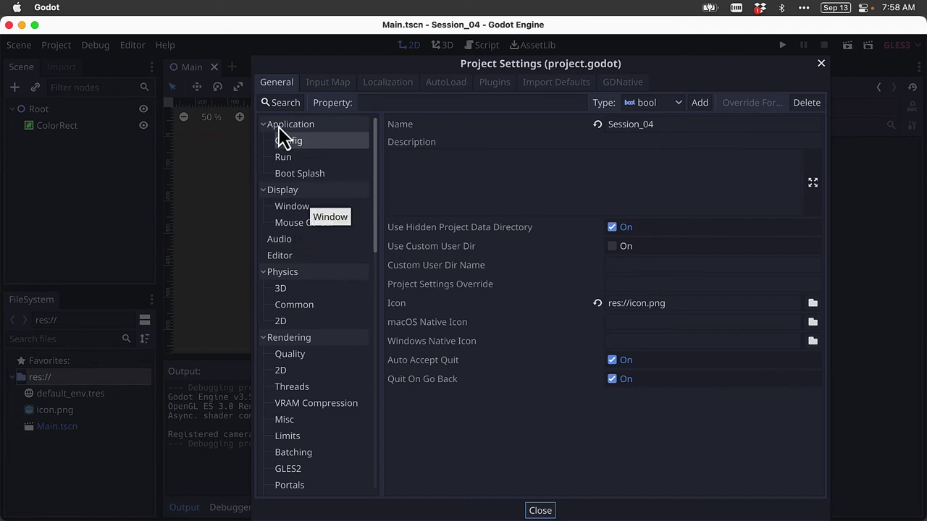
left_click(303, 125)
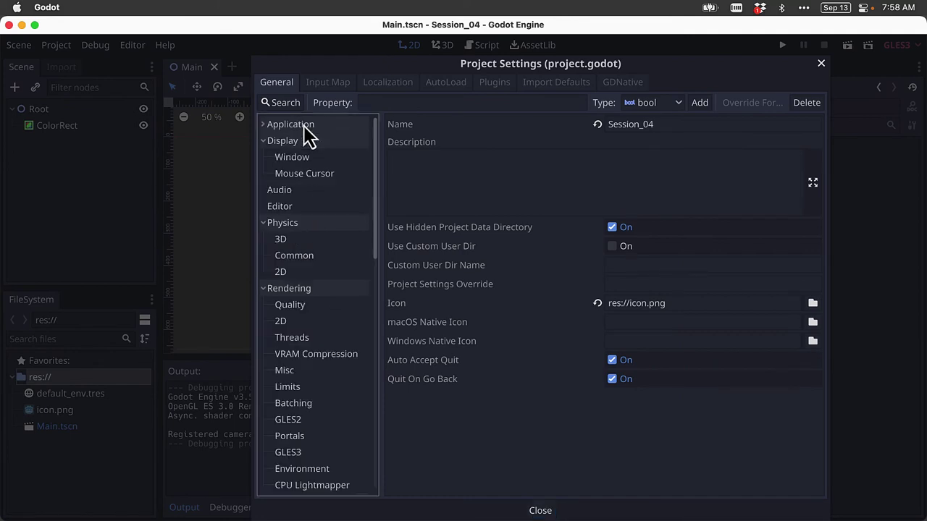
left_click(307, 129)
left_click(304, 142)
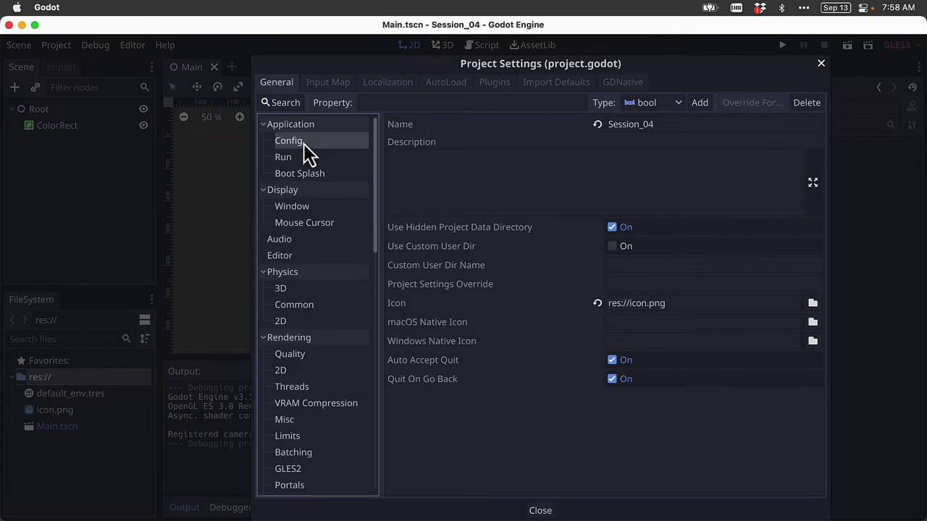
left_click(305, 163)
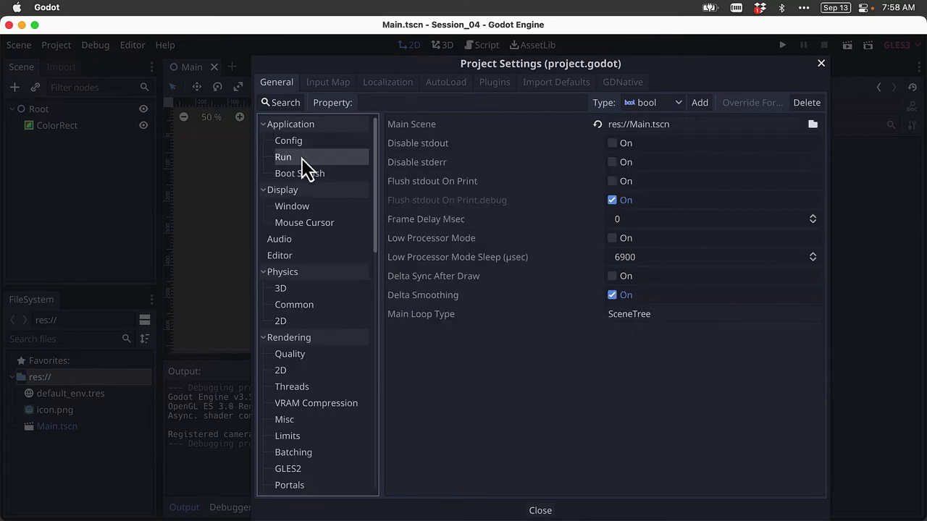
left_click(318, 181)
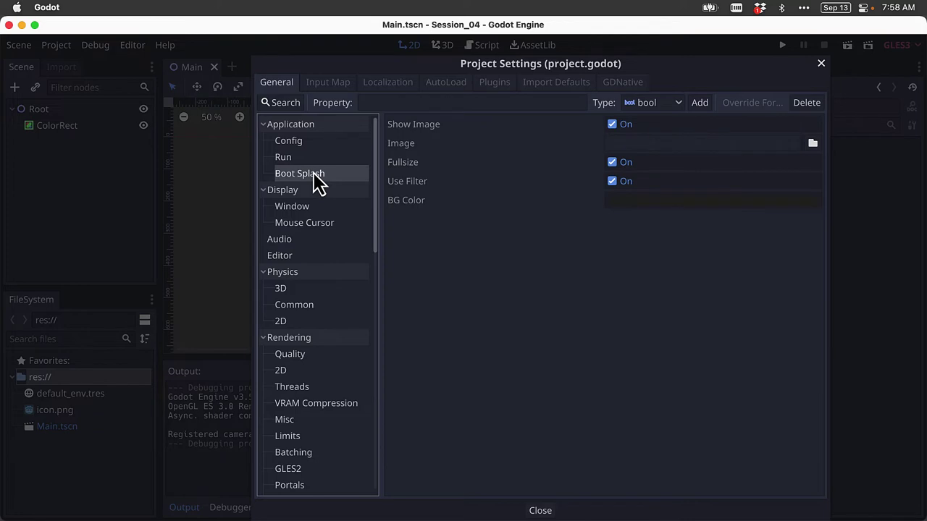
left_click(316, 211)
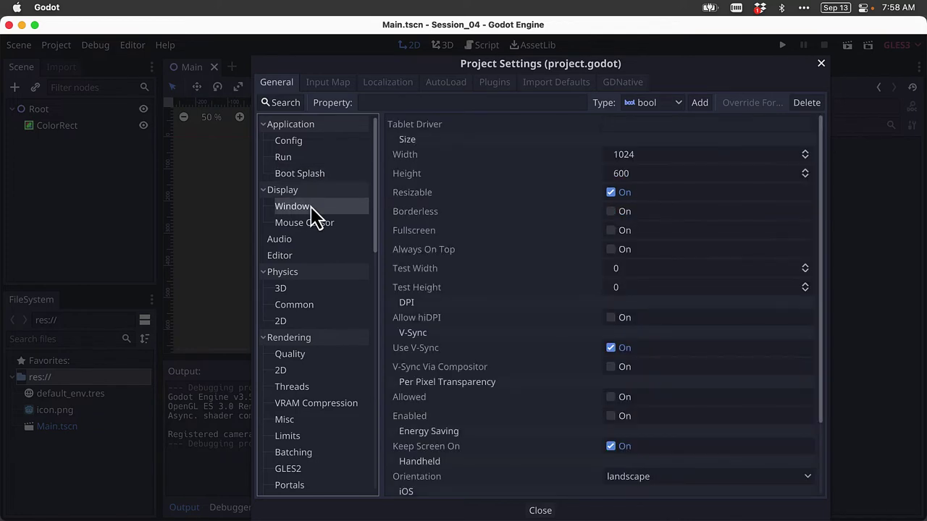
Step: Set the window's stretch mode to 2d and stretch aspect to keep, and close the project settings
mouse_move(519, 196)
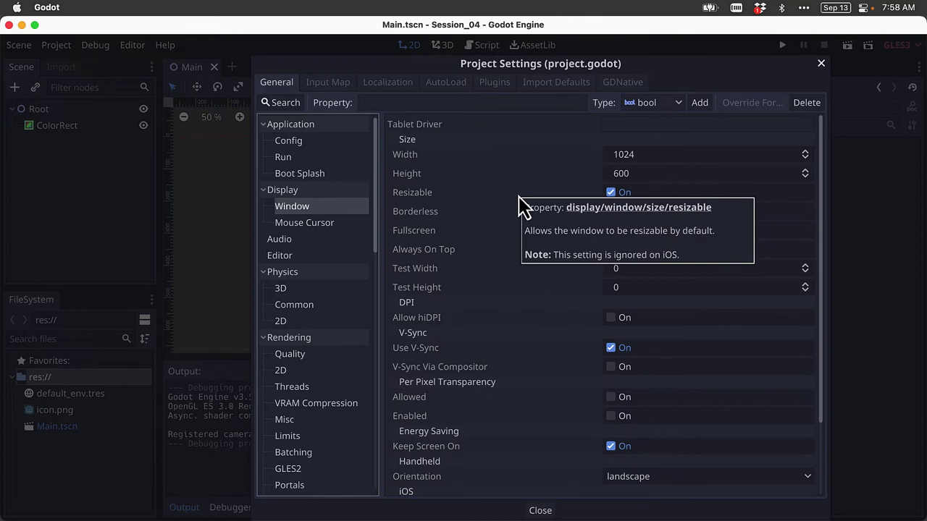
scroll(519, 196, "down", 3)
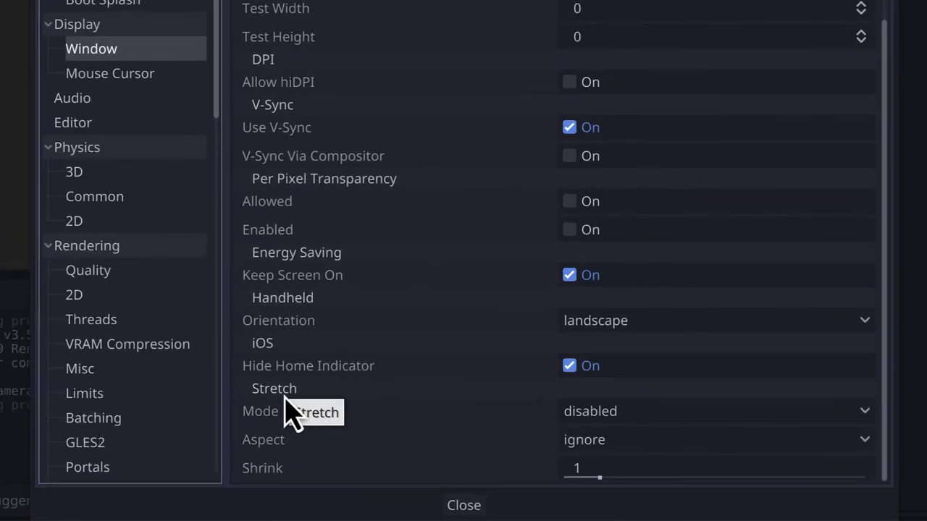
left_click(614, 413)
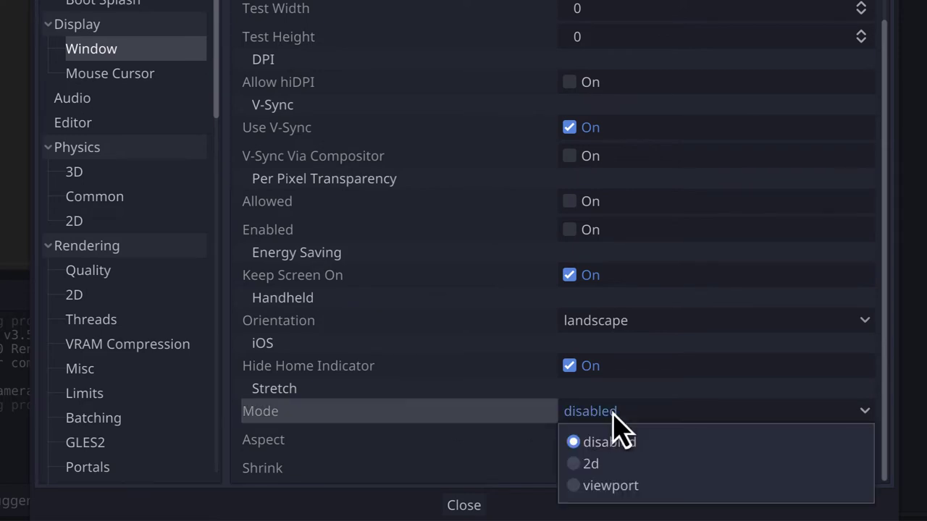
left_click(575, 464)
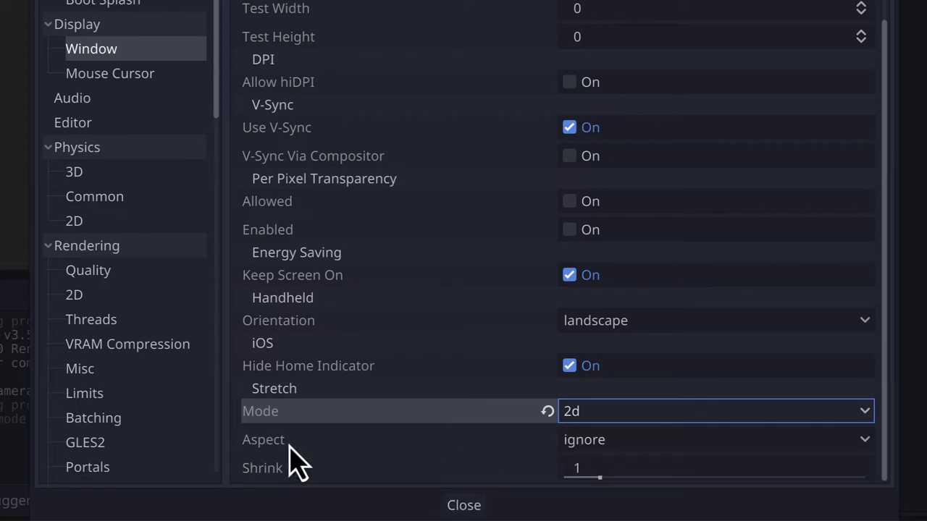
left_click(613, 443)
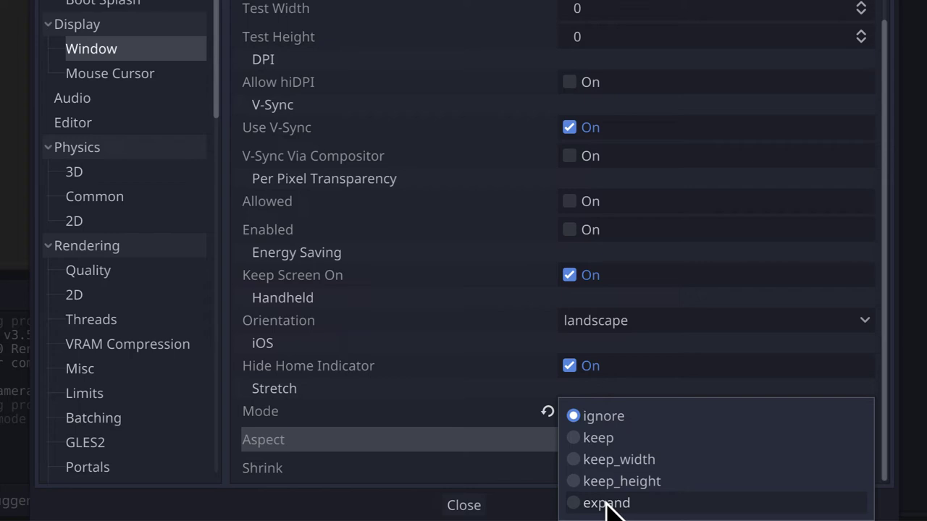
left_click(576, 439)
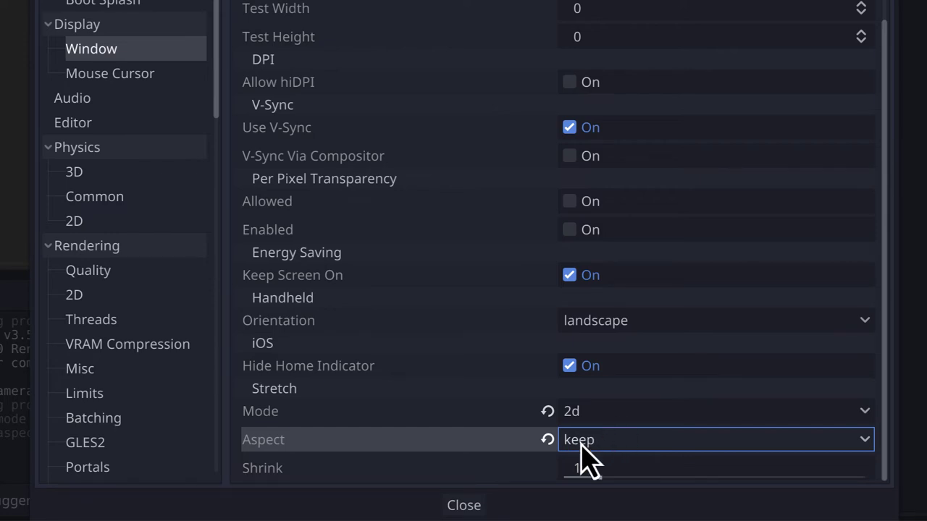
left_click(468, 507)
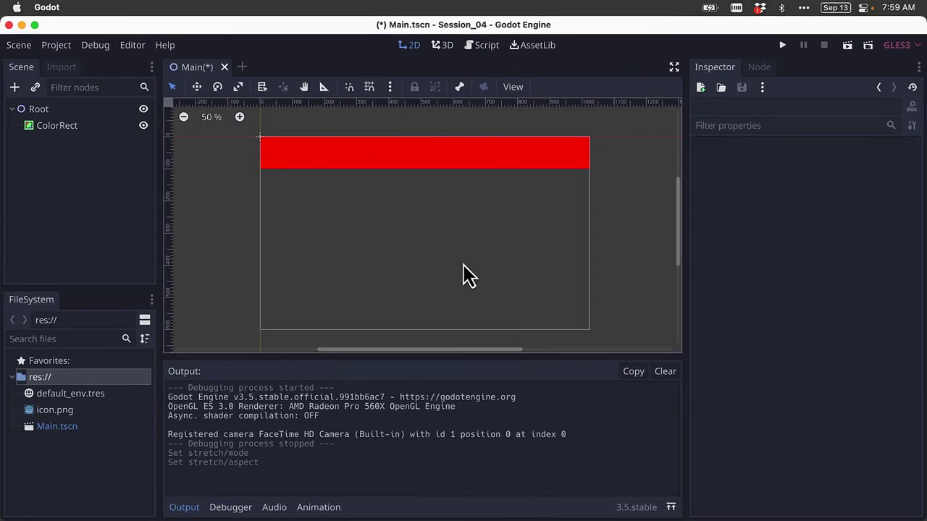
Step: Save the Main scene and run the project to check the banner at full screen, then close the game
key("super+s")
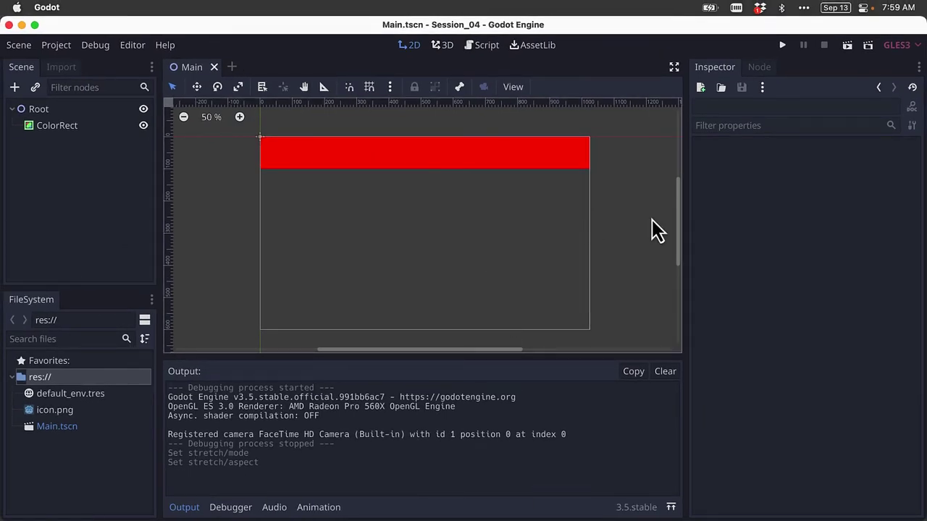
left_click(783, 45)
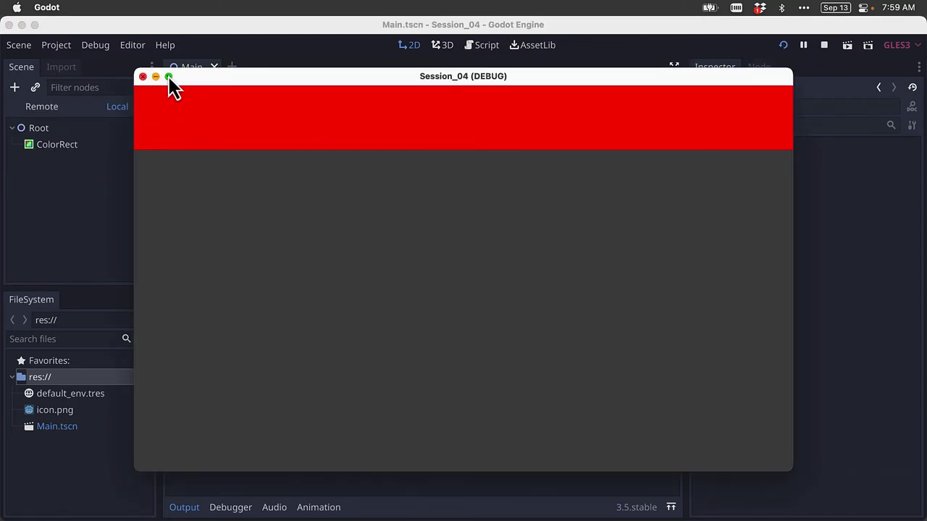
left_click(169, 76)
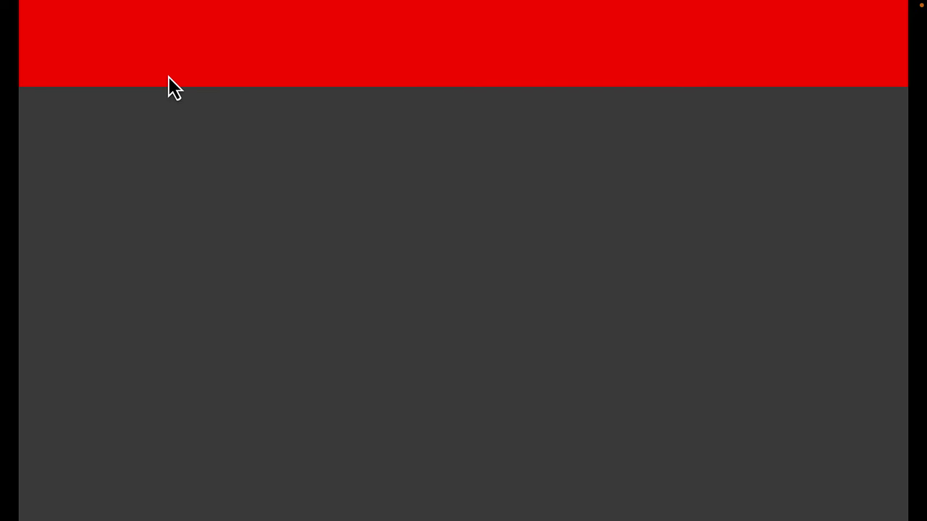
mouse_move(60, 2)
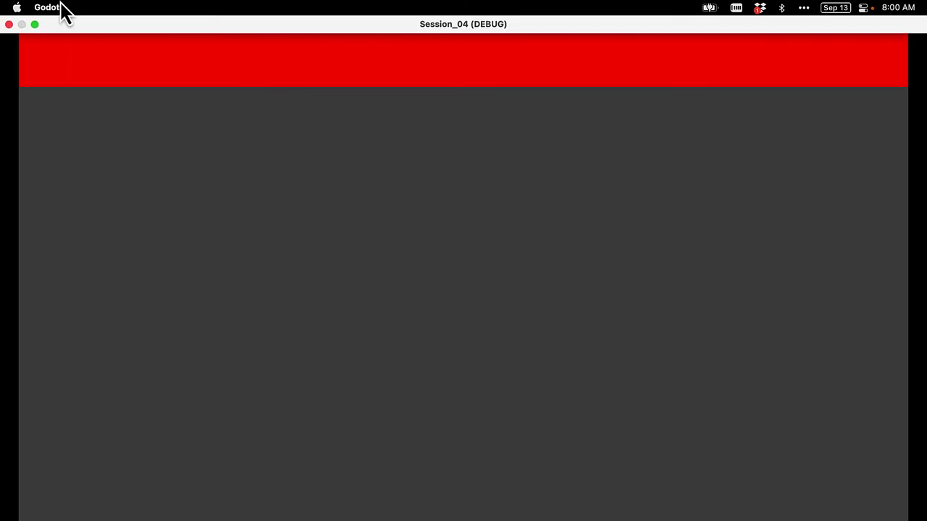
left_click(35, 25)
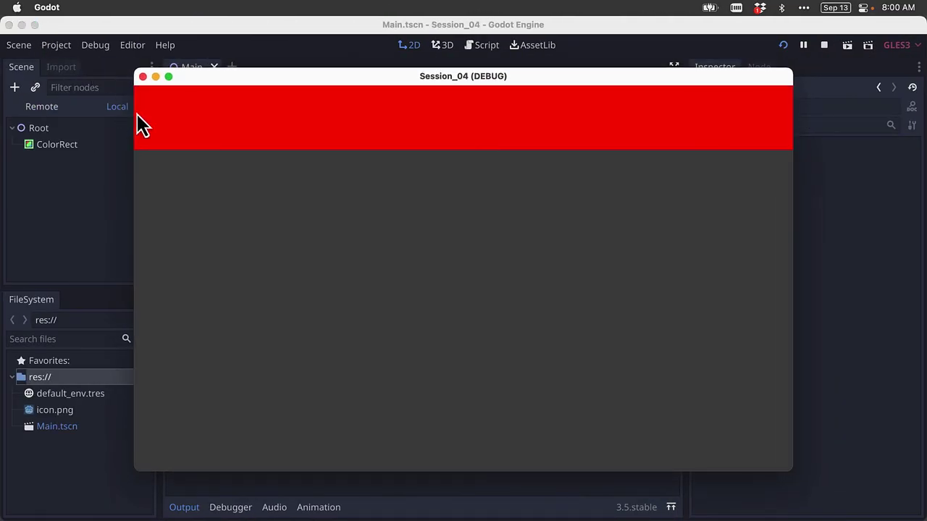
left_click(143, 76)
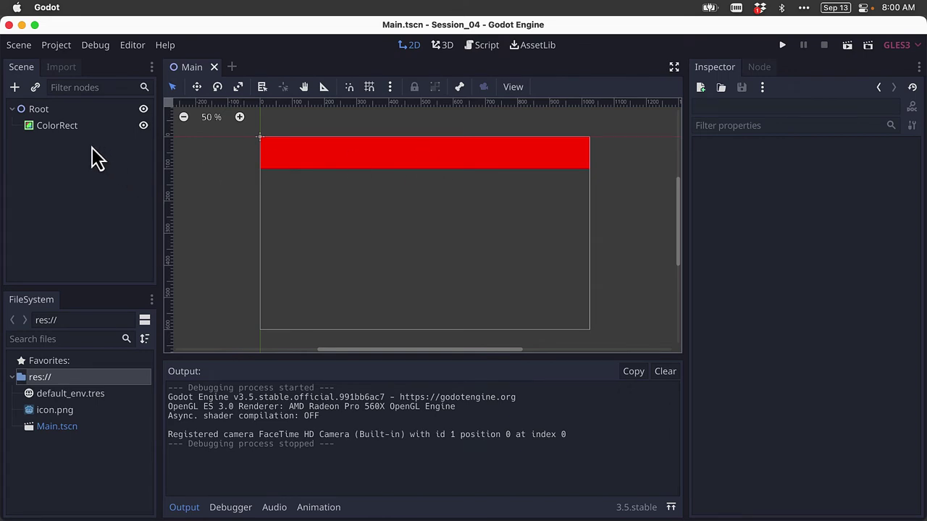
Step: Add a Label node as a child of the ColorRect
left_click(64, 129)
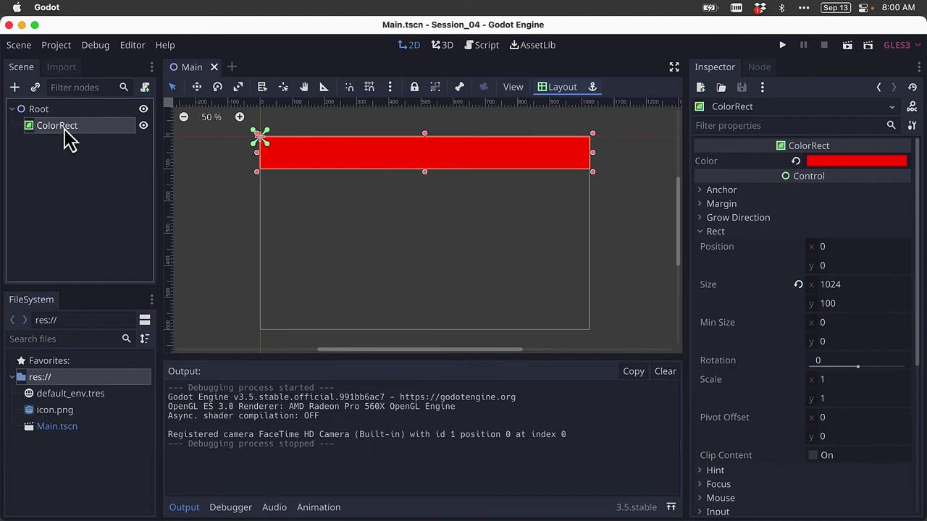
right_click(64, 130)
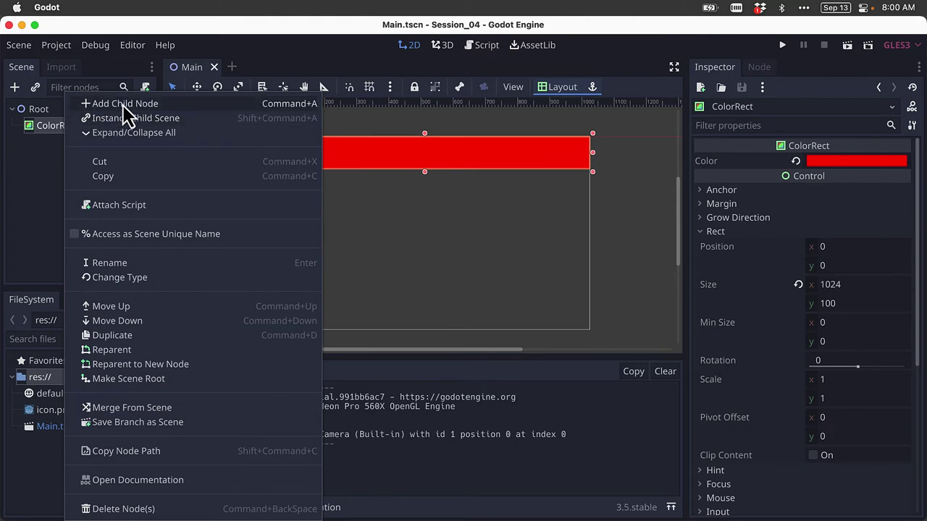
left_click(61, 129)
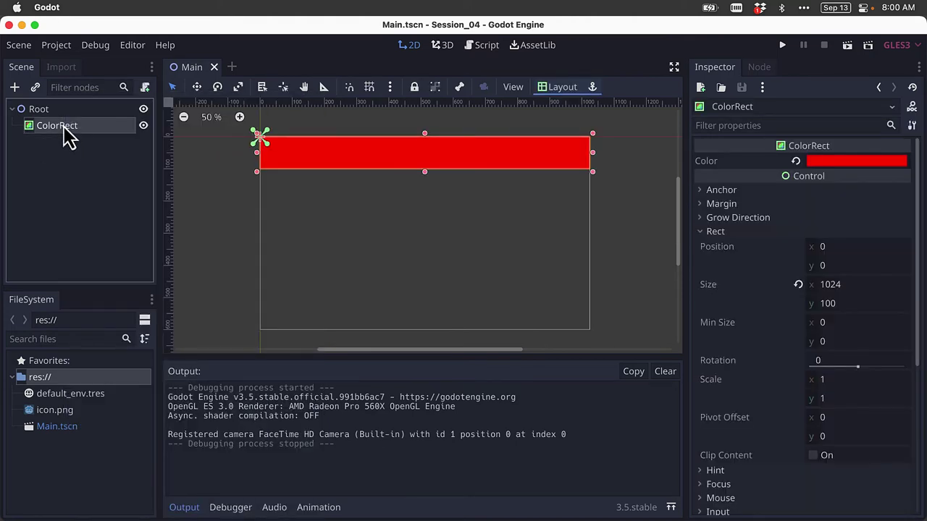
right_click(64, 130)
left_click(130, 101)
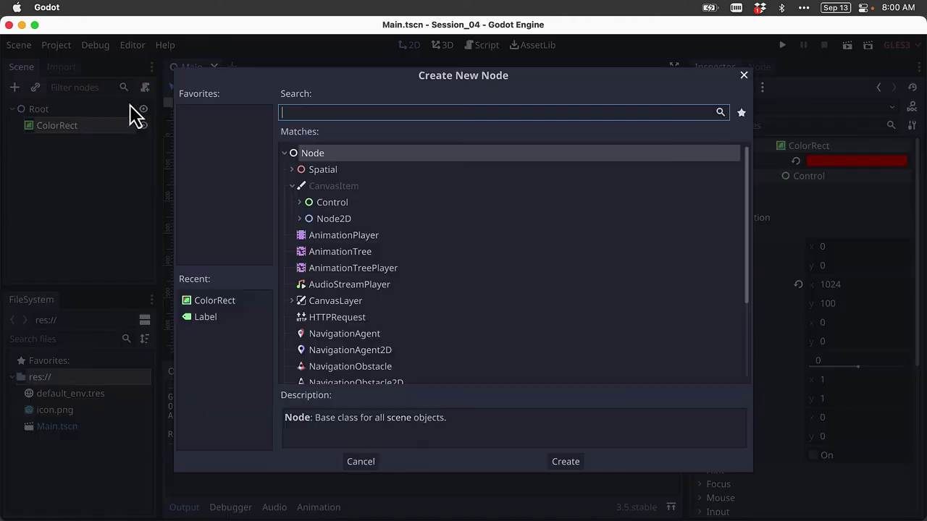
left_click(299, 203)
left_click(341, 205)
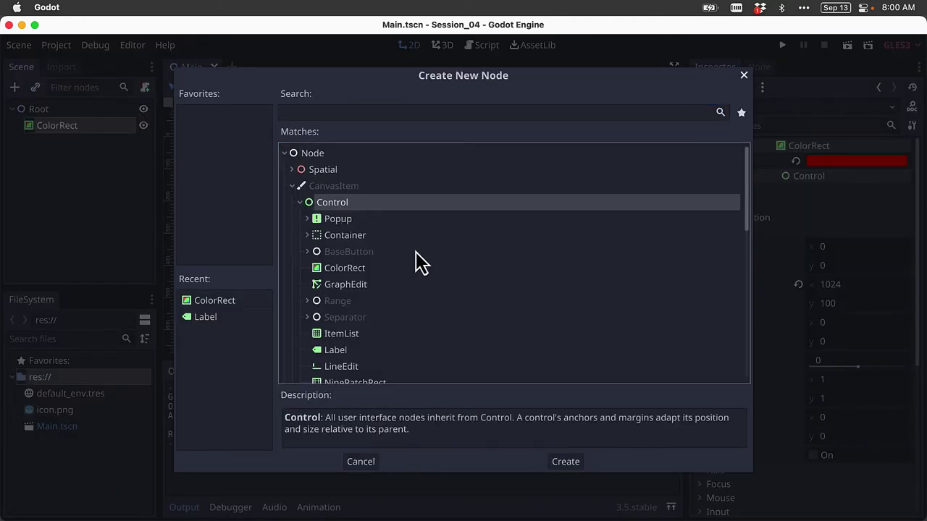
scroll(420, 263, "down", 3)
left_click(336, 261)
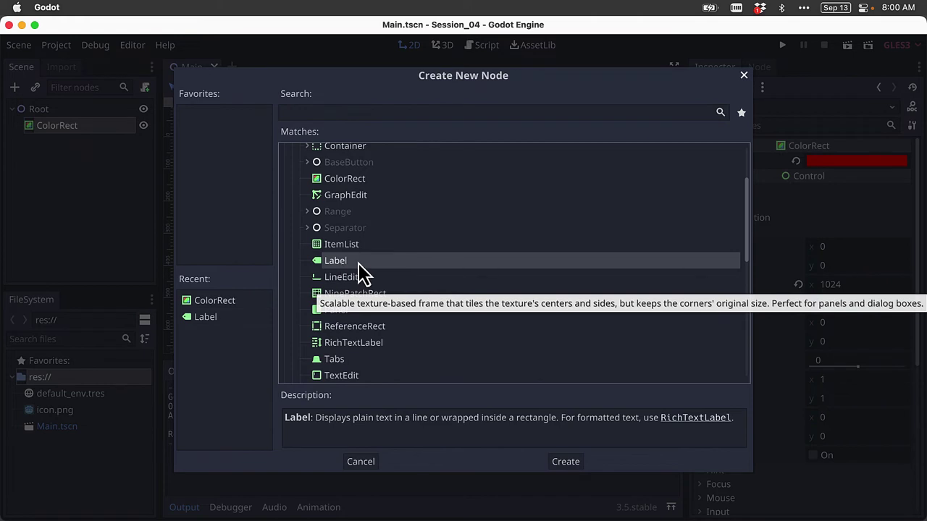
left_click(569, 466)
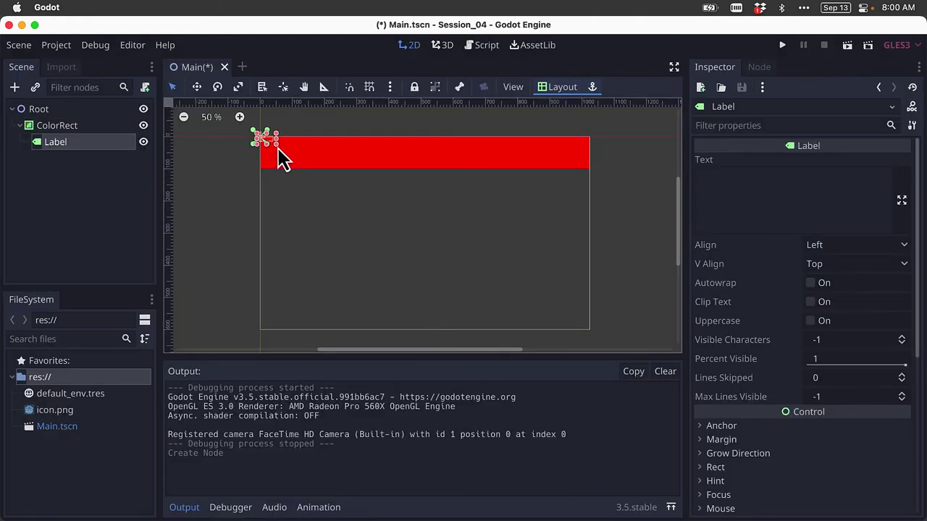
Step: Resize the Label to about 135 by 66, place it at about (397, 11), and set its text to "My First Game"
left_click_drag(279, 148, 423, 159)
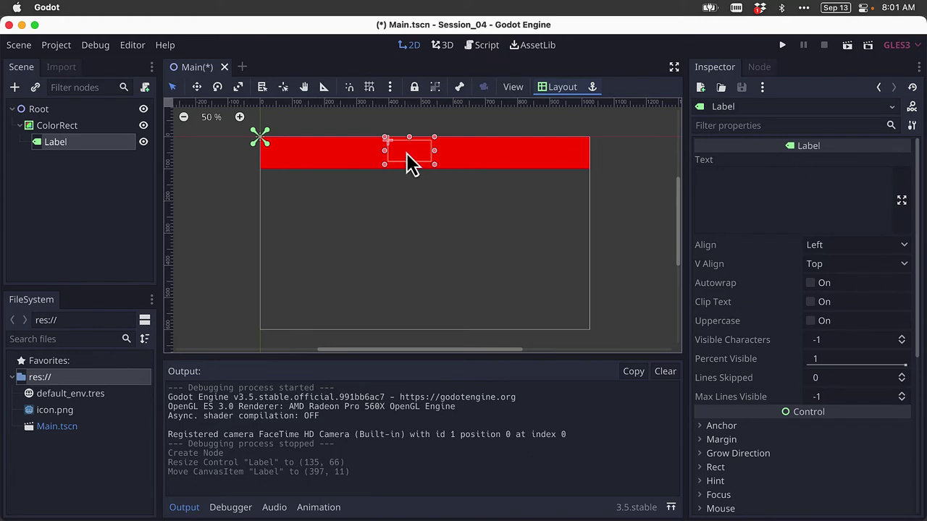
left_click(714, 173)
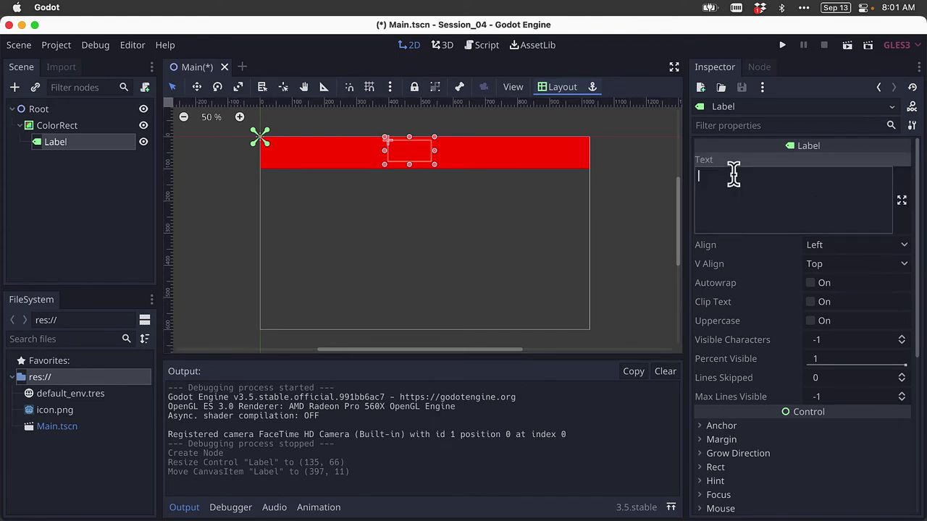
type("My First Ga")
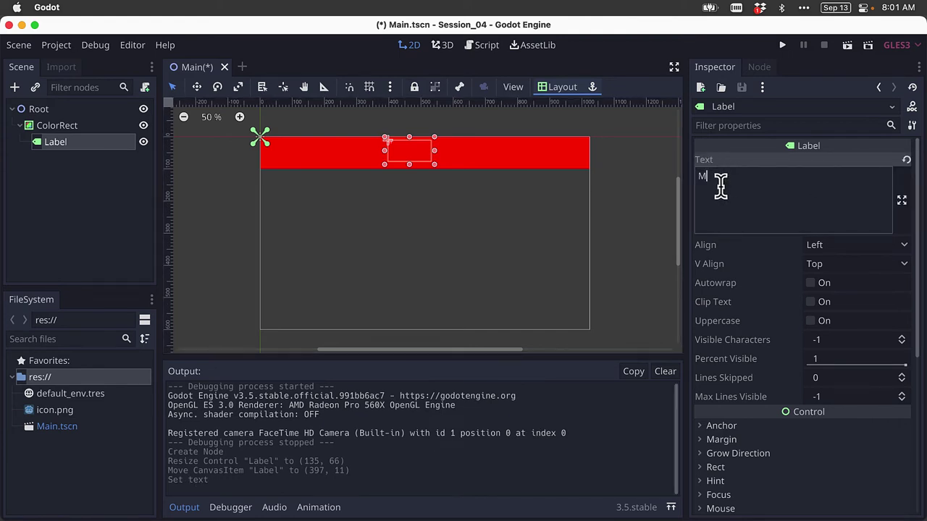
type("me")
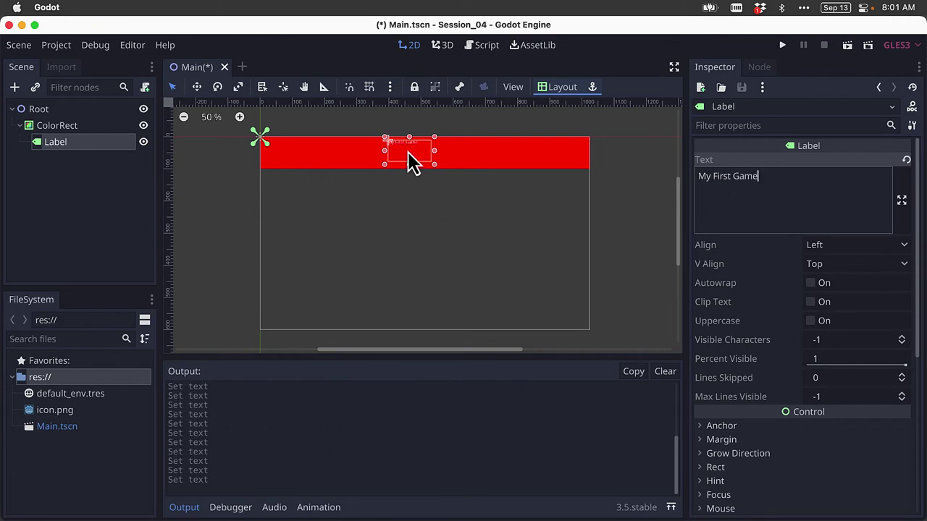
Step: Apply the Full Rect layout to the Label so it fills the red ColorRect banner
left_click(240, 117)
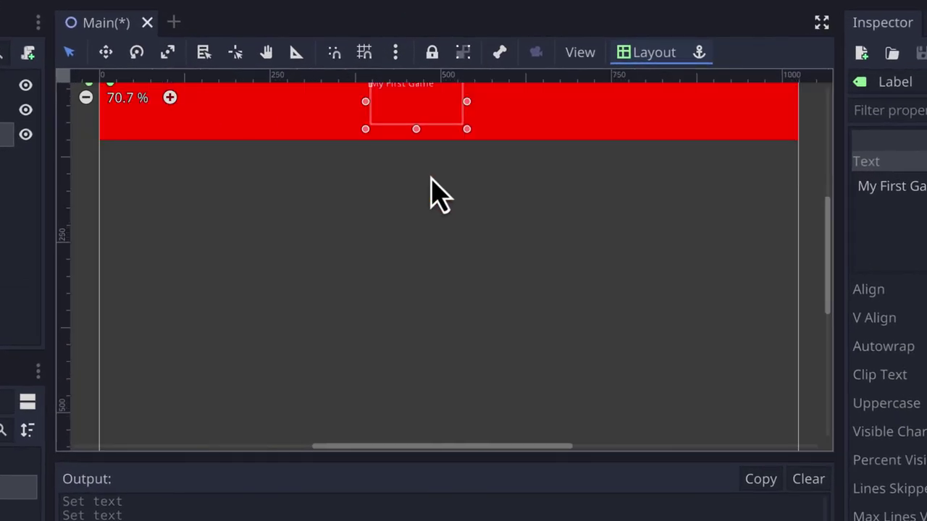
left_click(433, 195)
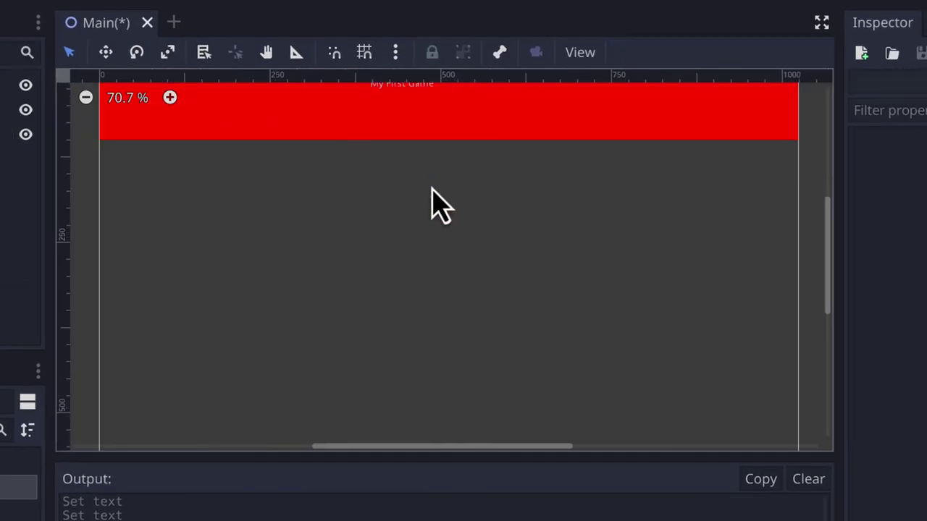
middle_click_drag(430, 202, 434, 297)
left_click(399, 179)
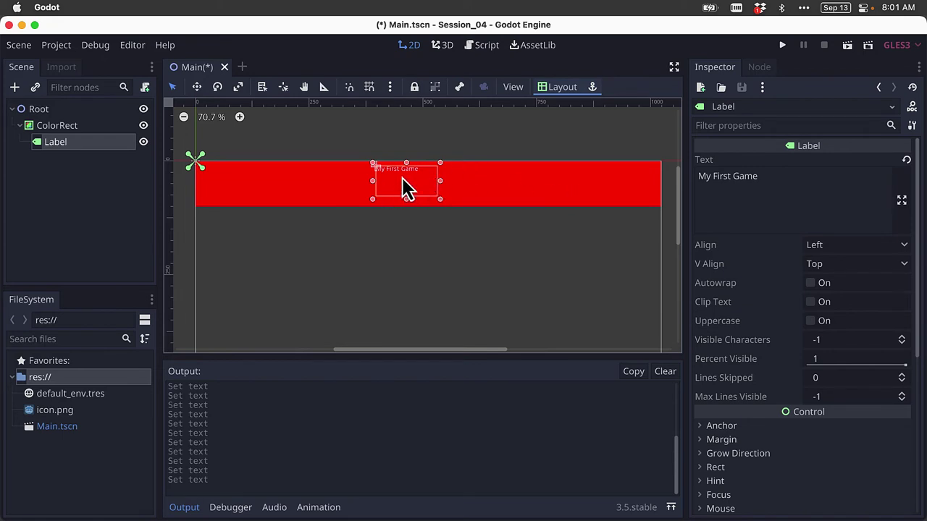
left_click(554, 98)
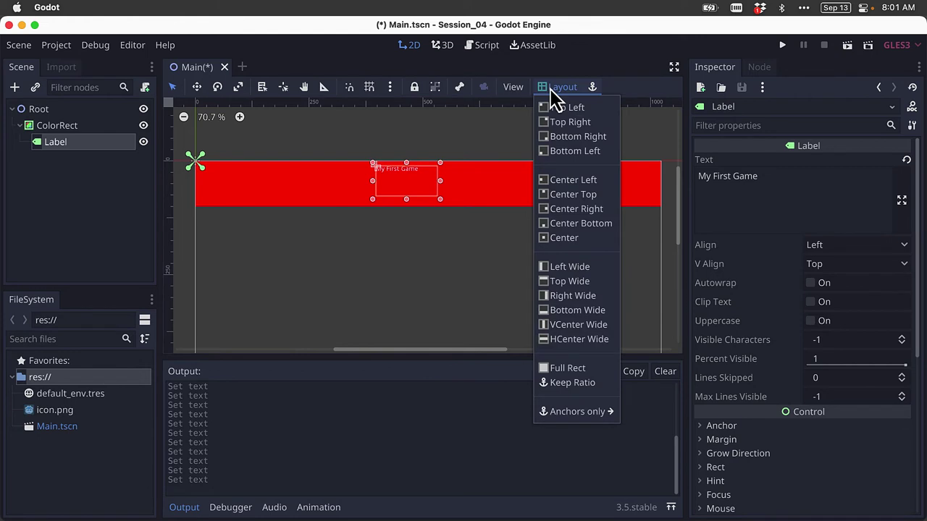
left_click(568, 368)
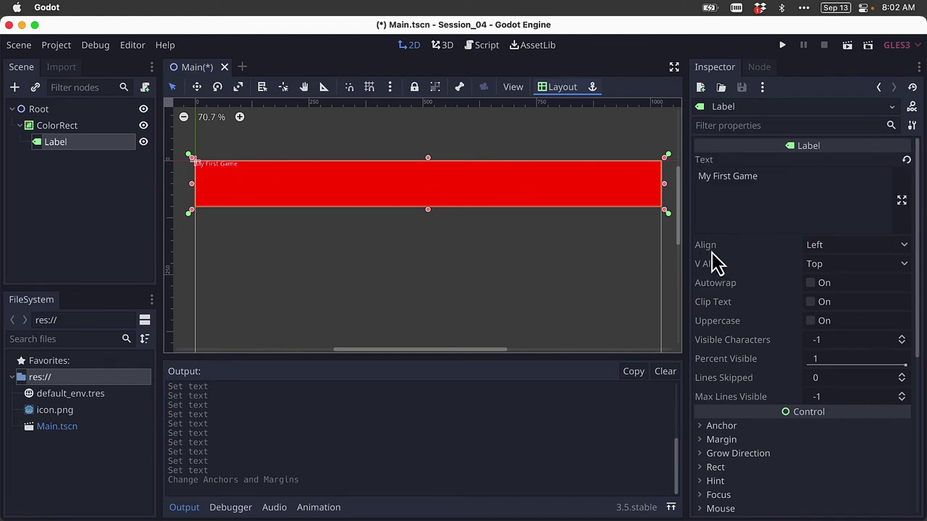
Step: Set the Label's horizontal and vertical text alignment both to Center, and deselect it
left_click(849, 247)
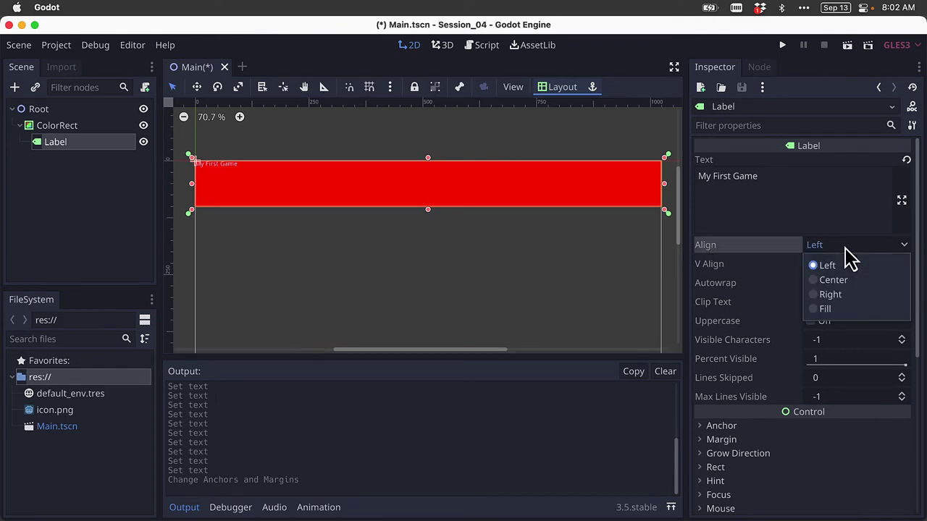
left_click(833, 282)
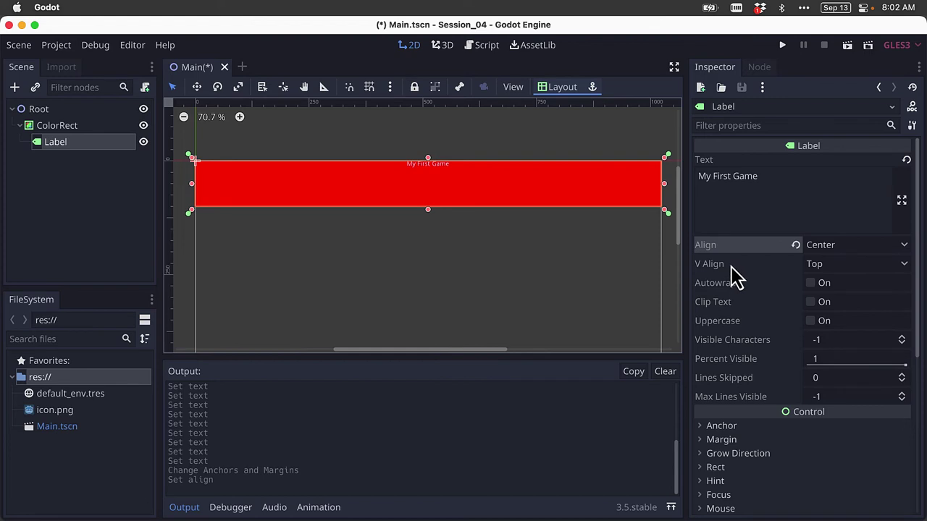
left_click(837, 265)
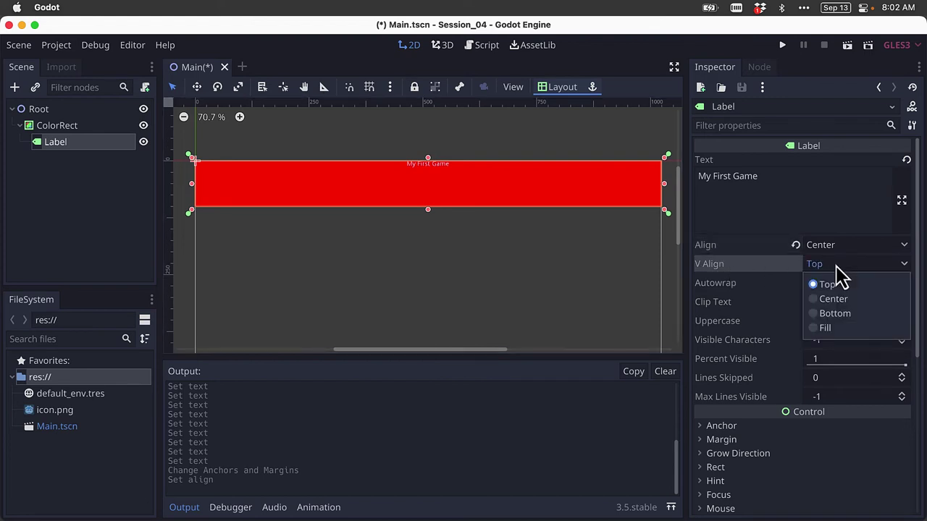
left_click(838, 302)
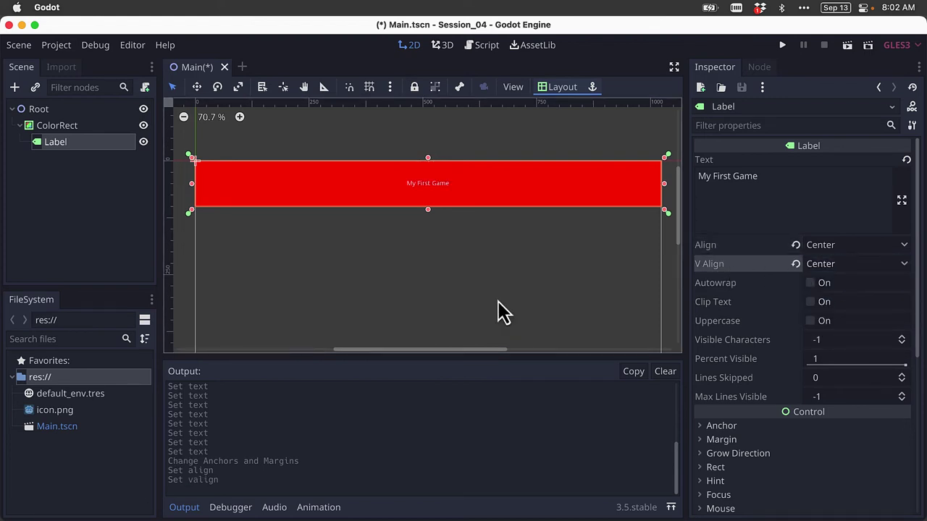
left_click(479, 288)
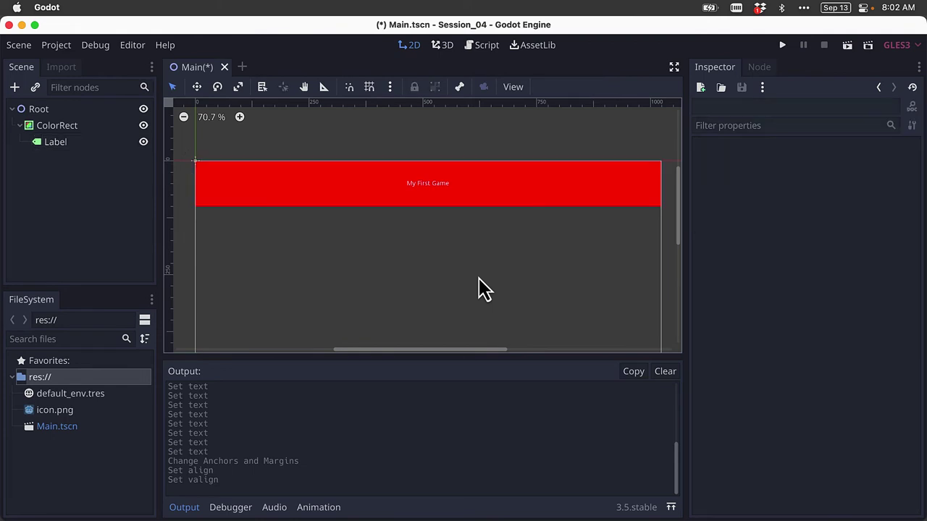
Step: Save the Main scene and run the project to check the centred banner title, then close the game window
key("super+s")
left_click(784, 46)
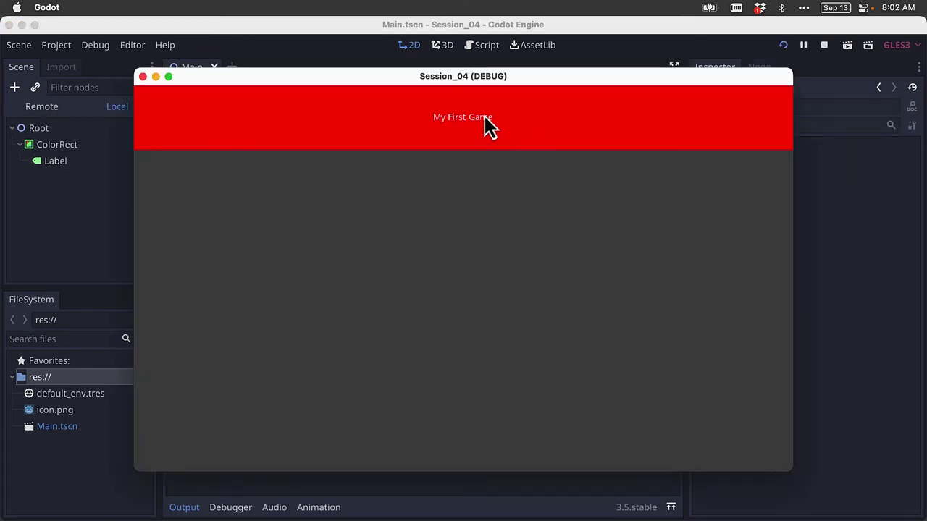
left_click_drag(526, 84, 486, 83)
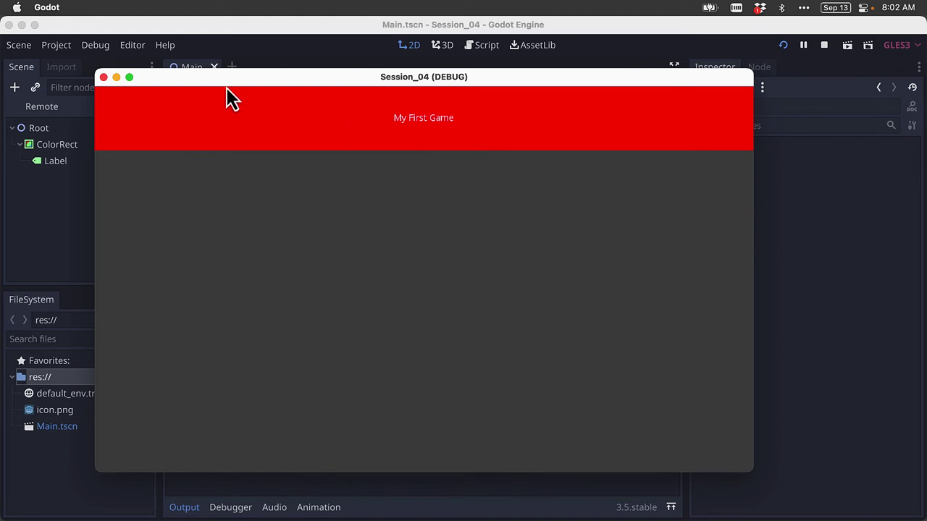
left_click(103, 77)
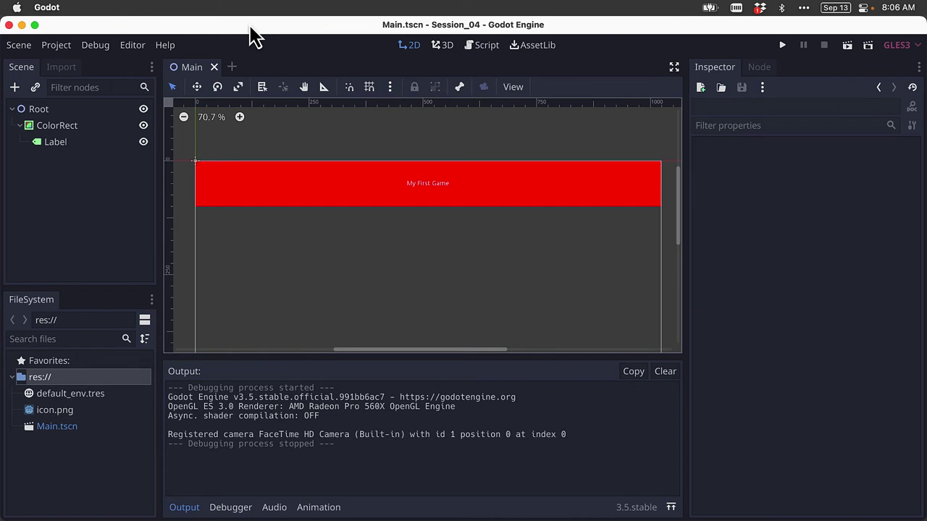
Step: Shrink the editor window to reveal the desktop, switch to Finder, and open the bluetea folder on the screen's right half
double_click(250, 26)
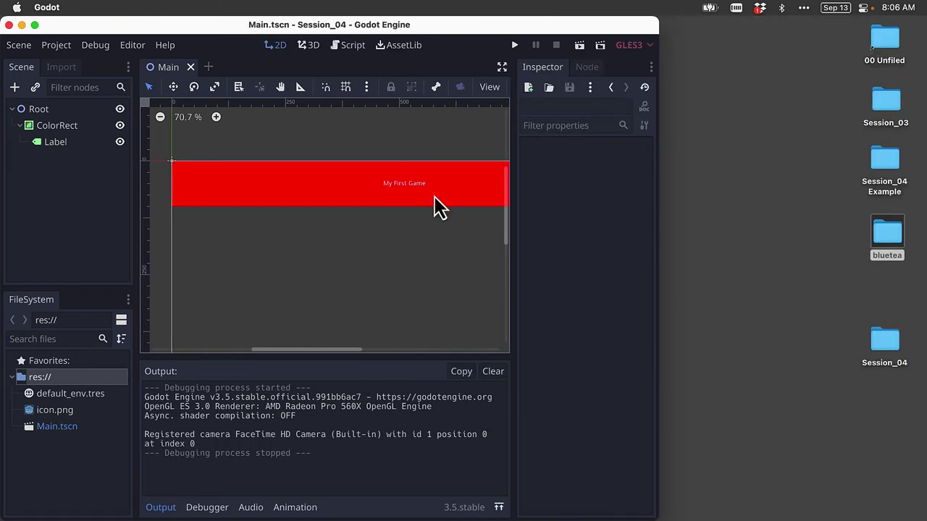
left_click(779, 281)
mouse_move(885, 234)
left_mouse_down()
mouse_move(877, 234)
mouse_move(885, 232)
left_mouse_up()
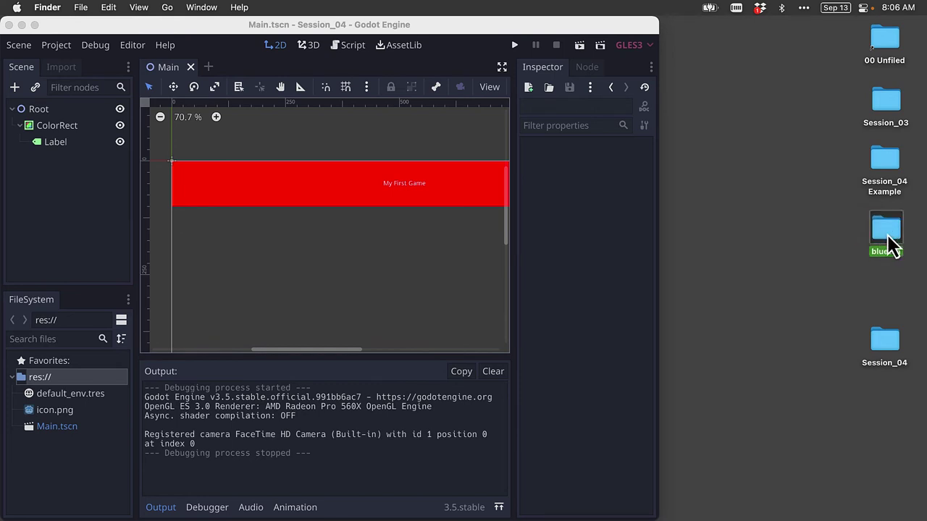
double_click(887, 237)
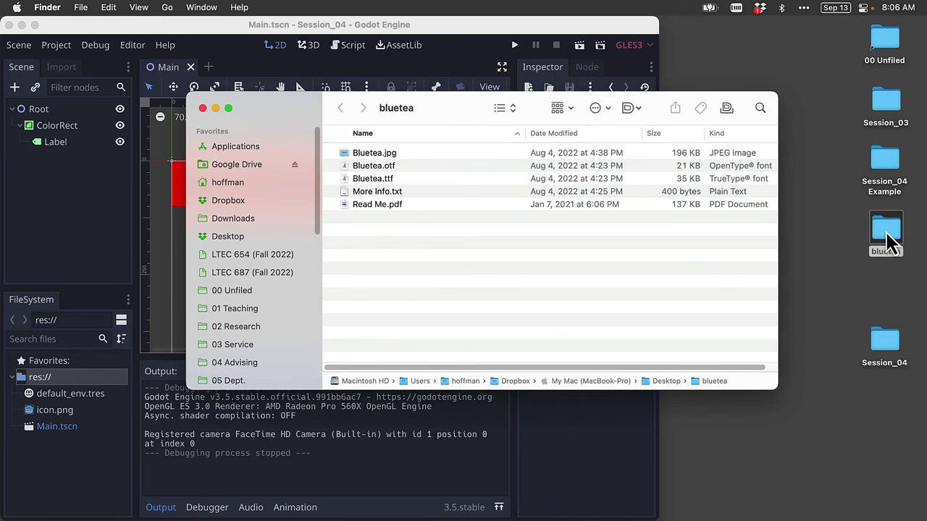
key("ctrl+alt+Right")
Step: Import Bluetea.ttf from the bluetea folder into the project's res:// folder and expand the Godot window to full size
left_click(650, 103)
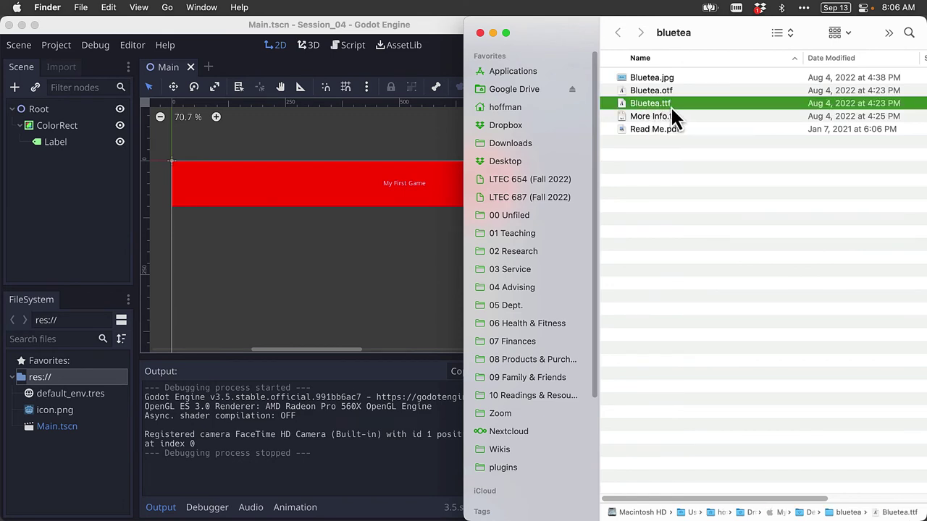
left_click_drag(651, 103, 66, 468)
left_click(69, 395)
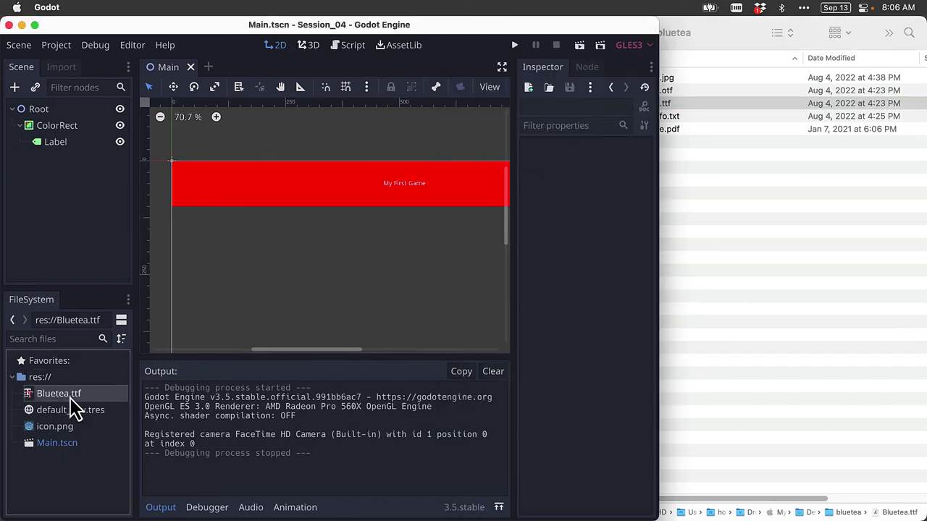
double_click(597, 32)
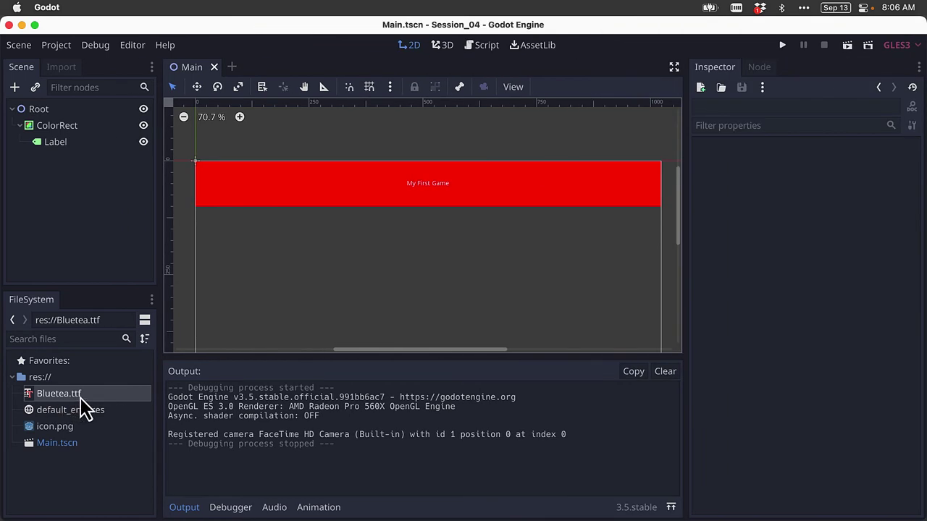
left_click(45, 379)
left_click(60, 394)
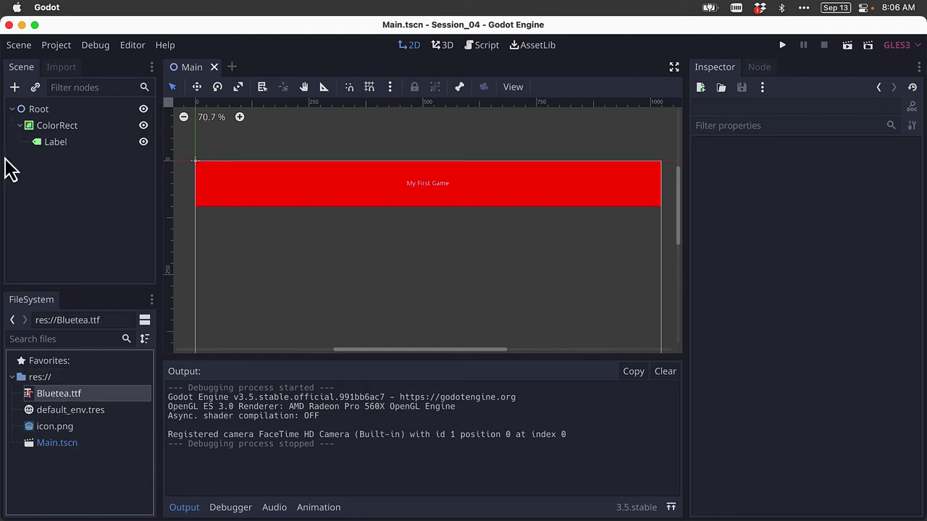
Step: Enable the Label's font theme override and assign a new DynamicFont to it
left_click(57, 143)
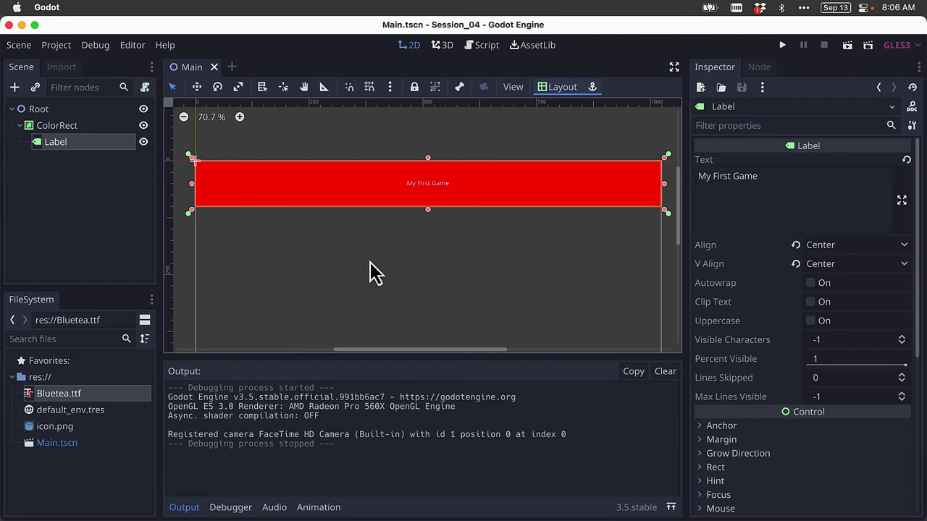
scroll(809, 209, "down", 2)
scroll(809, 210, "up", 2)
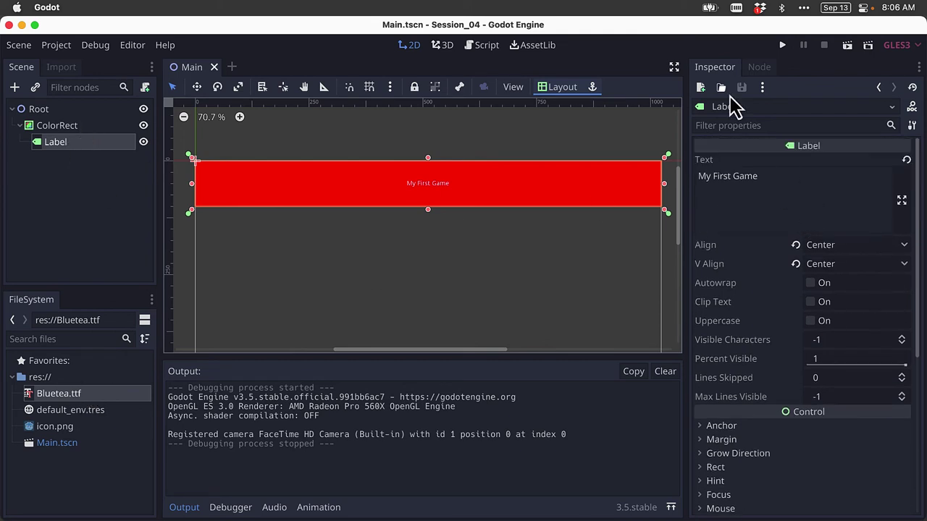
scroll(813, 210, "down", 4)
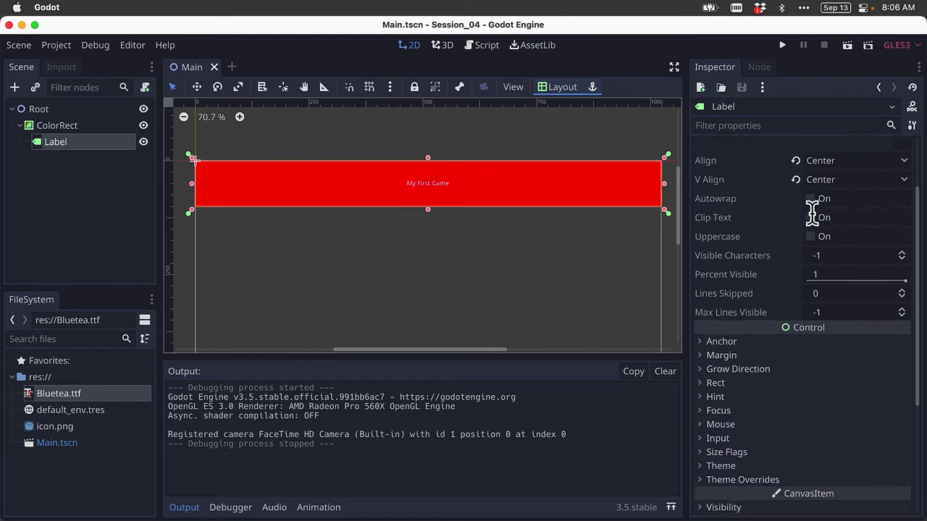
scroll(812, 212, "down", 9)
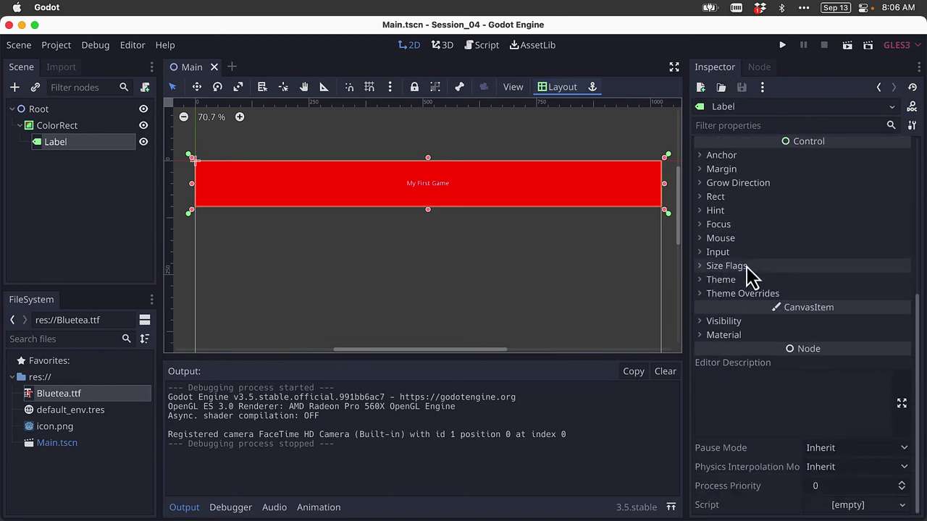
left_click(704, 295)
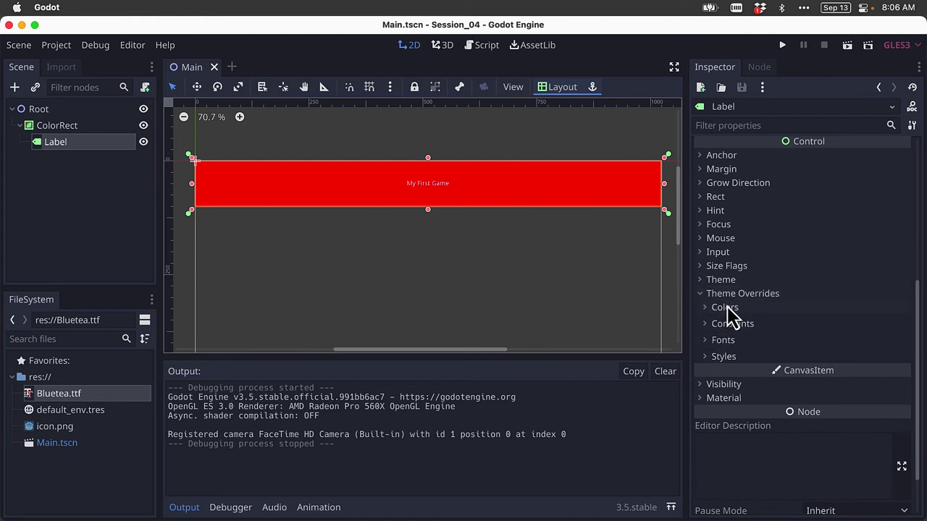
left_click(707, 340)
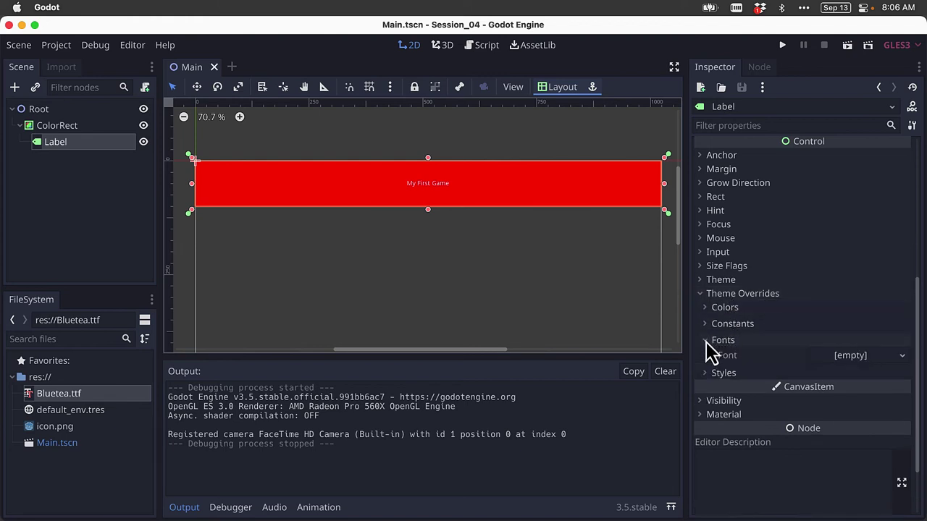
scroll(769, 330, "down", 3)
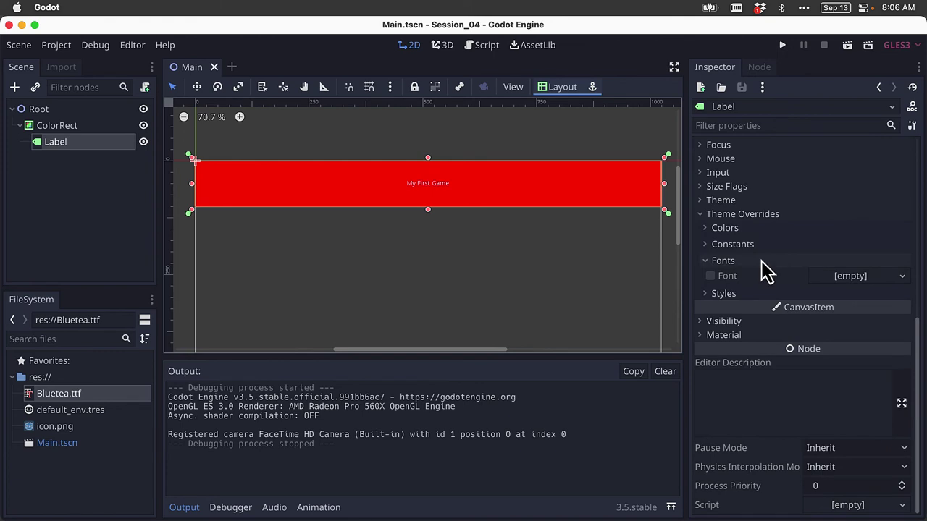
left_click(710, 277)
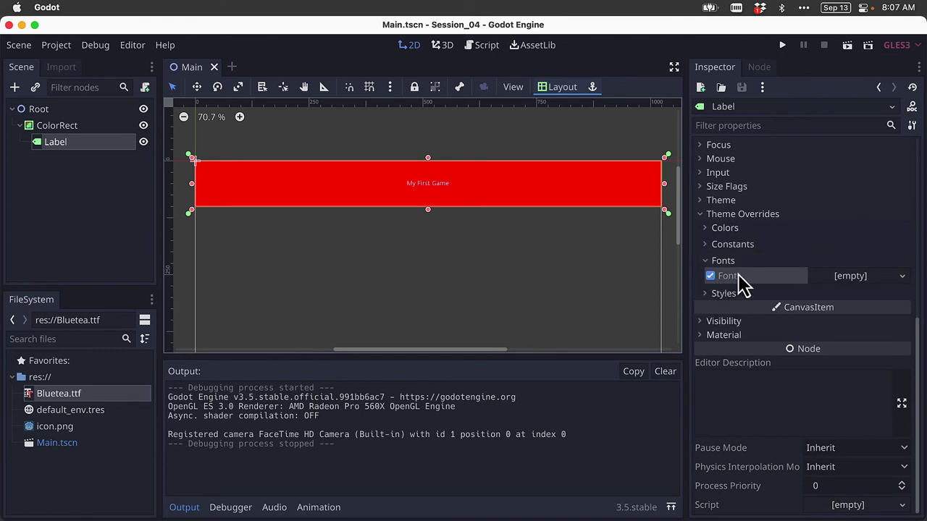
left_click(863, 278)
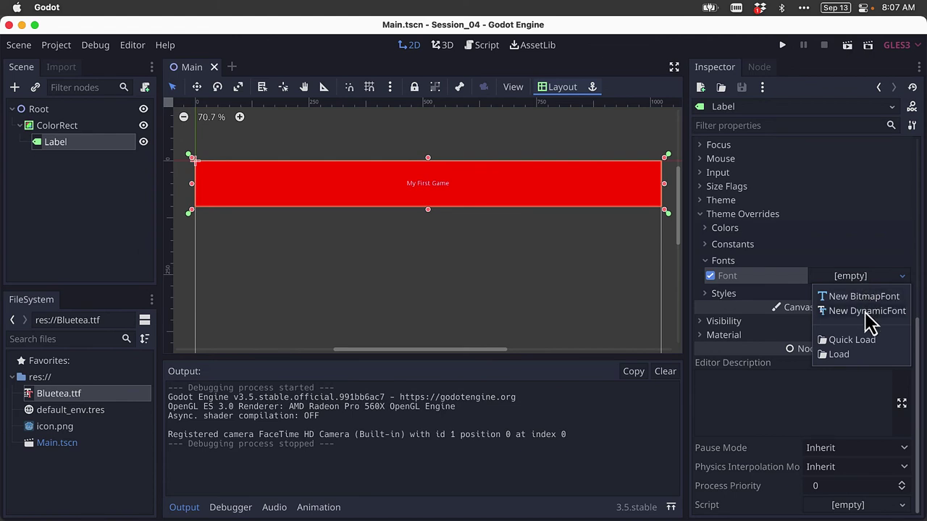
left_click(869, 313)
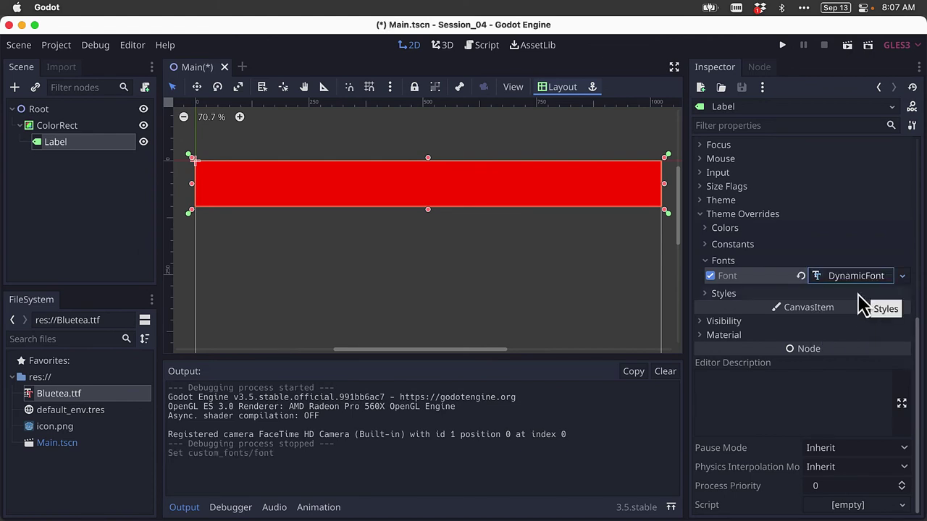
Step: Load Bluetea.ttf from res:// as the font data of the Label's DynamicFont
left_click(855, 281)
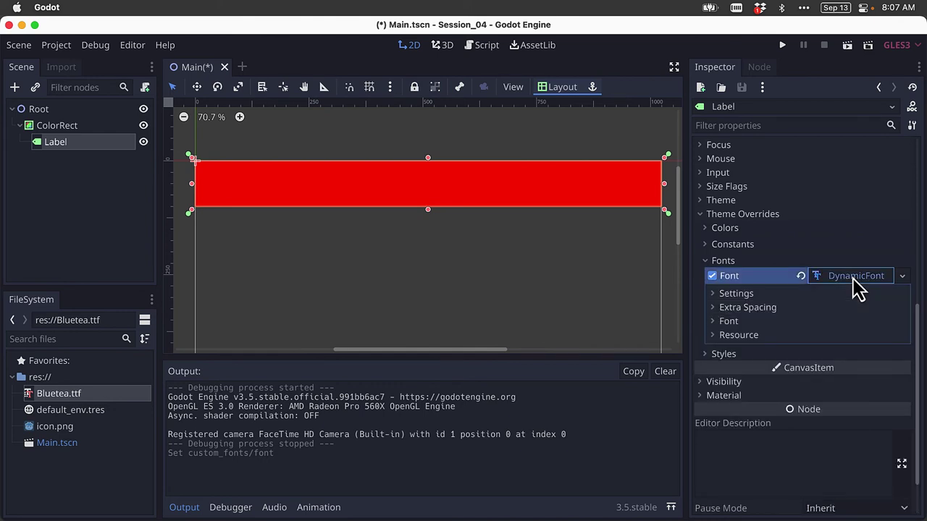
left_click(853, 280)
left_click(854, 280)
left_click(854, 281)
left_click(854, 280)
left_click(854, 280)
left_click(853, 280)
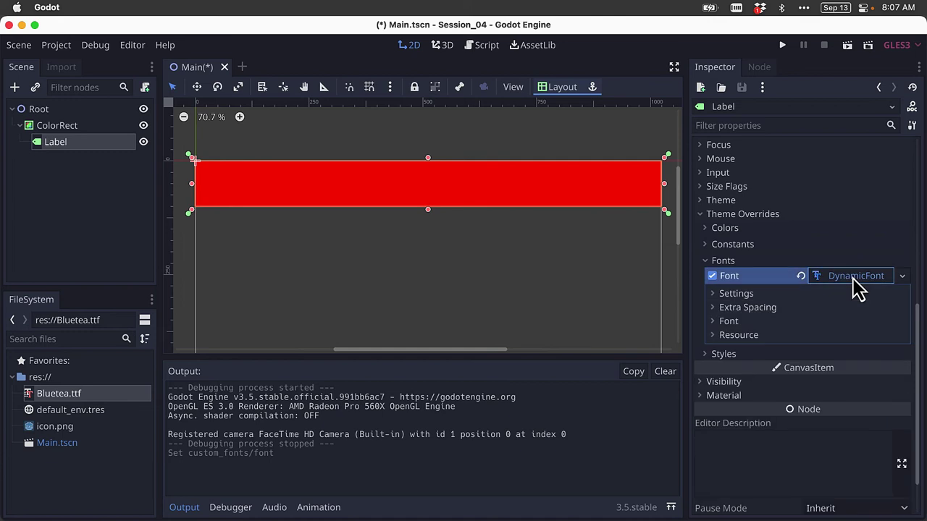
left_click(717, 322)
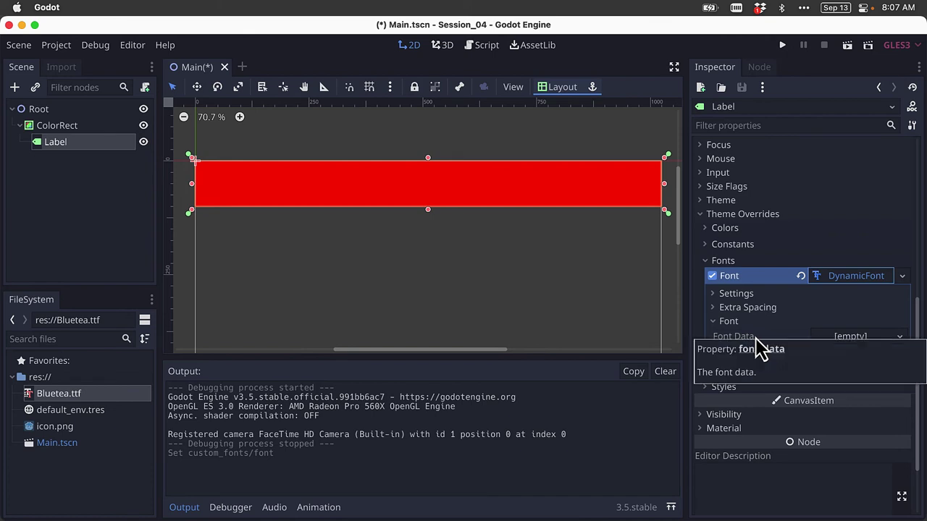
left_click(865, 338)
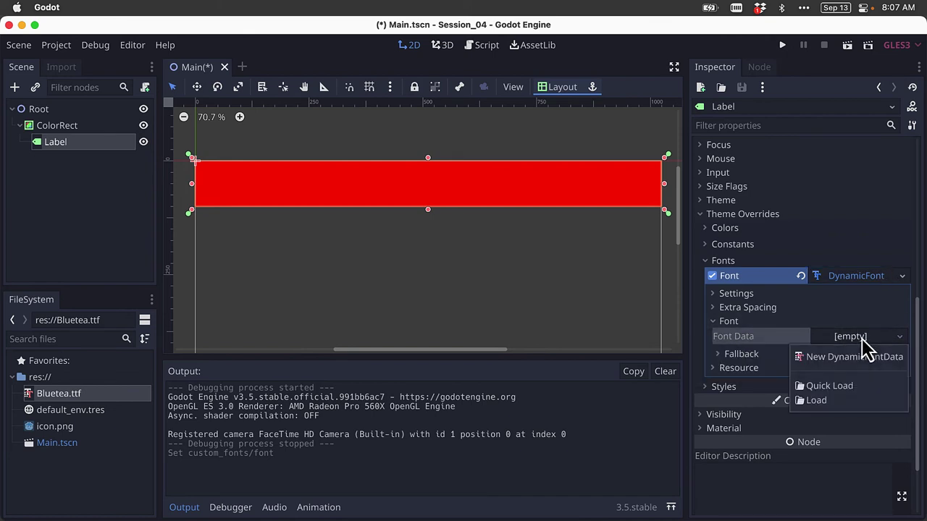
left_click(838, 403)
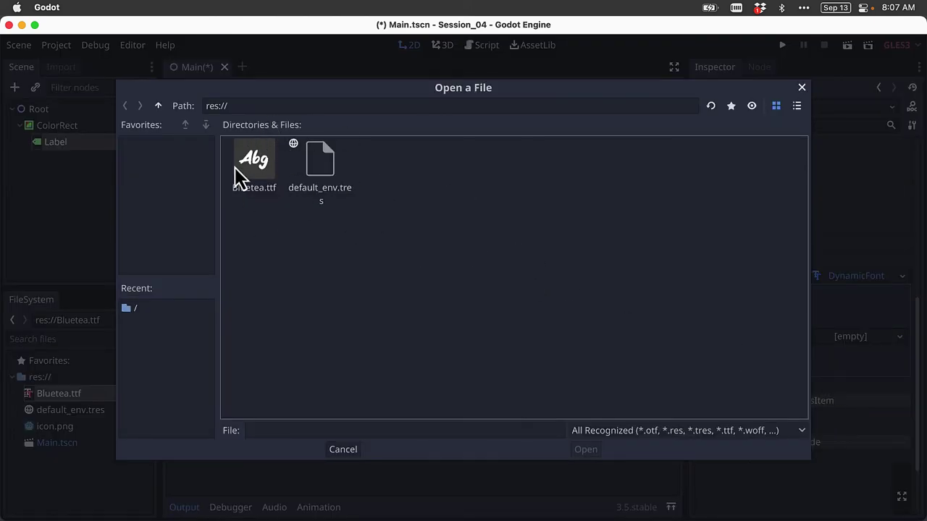
left_click_drag(230, 105, 202, 106)
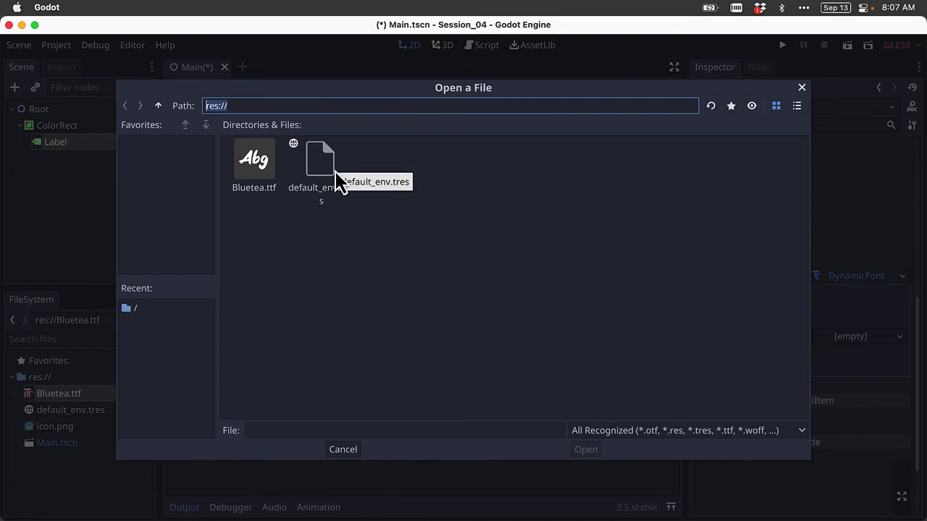
left_click(252, 191)
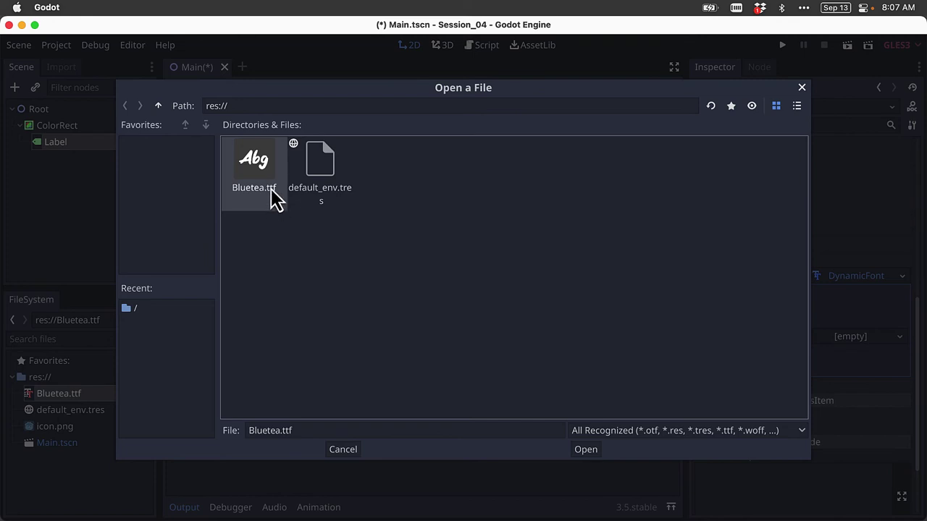
left_click(587, 455)
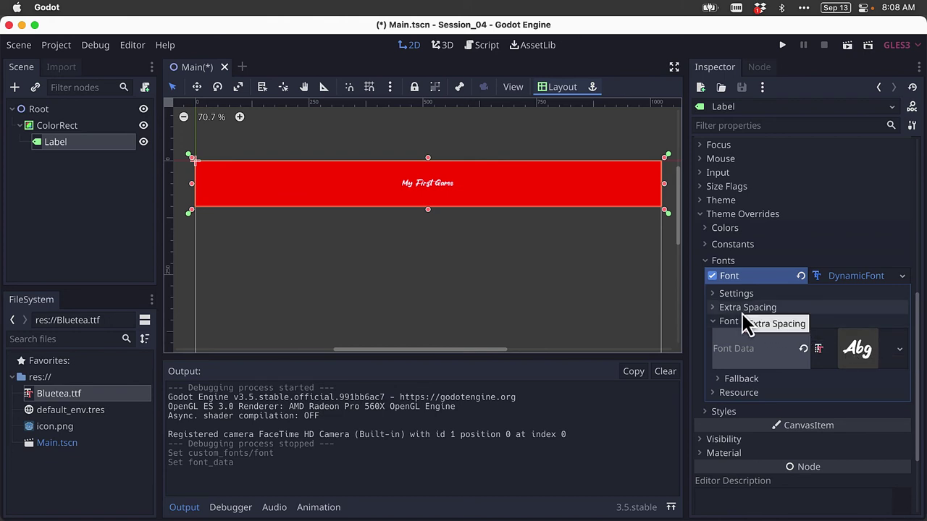
Step: Try title font sizes up to 44 and back down to 39, and reset the DynamicFont's size to its default
left_click(714, 295)
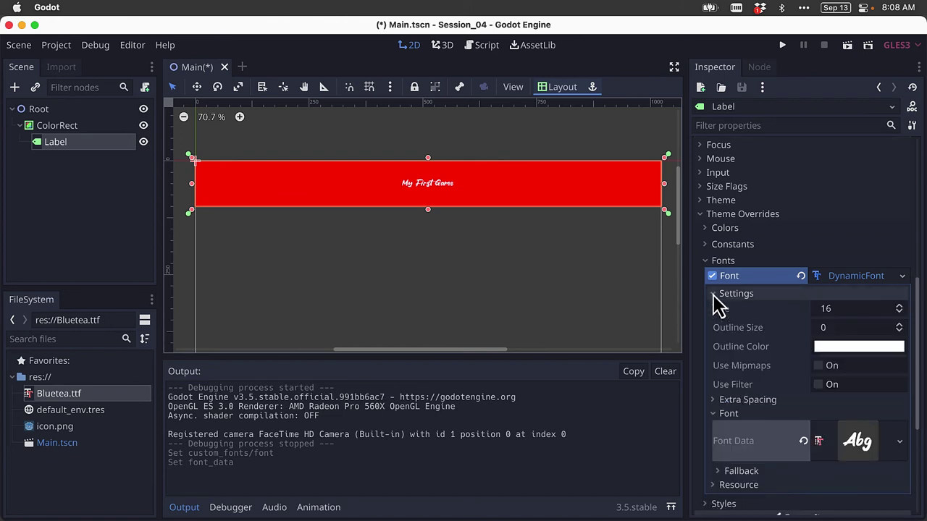
double_click(899, 306)
triple_click(899, 306)
triple_click(899, 306)
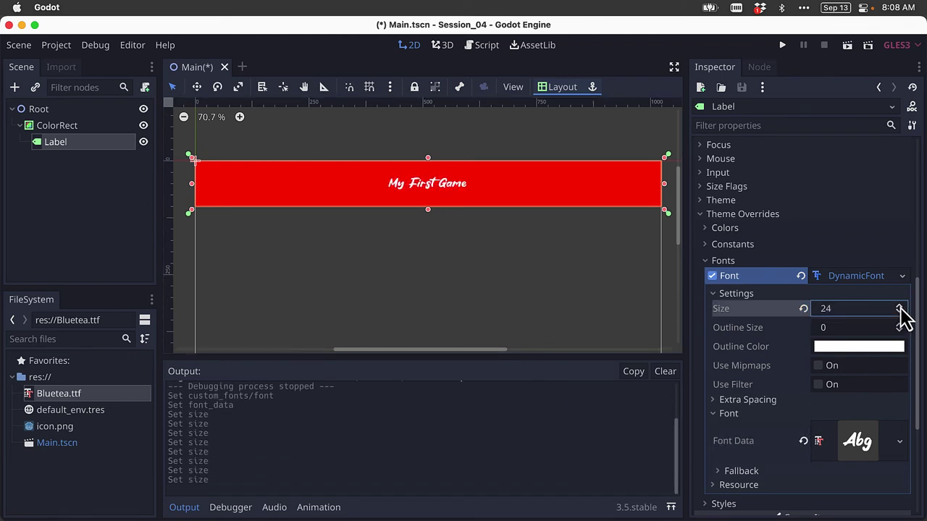
double_click(899, 306)
triple_click(899, 306)
triple_click(899, 307)
triple_click(898, 307)
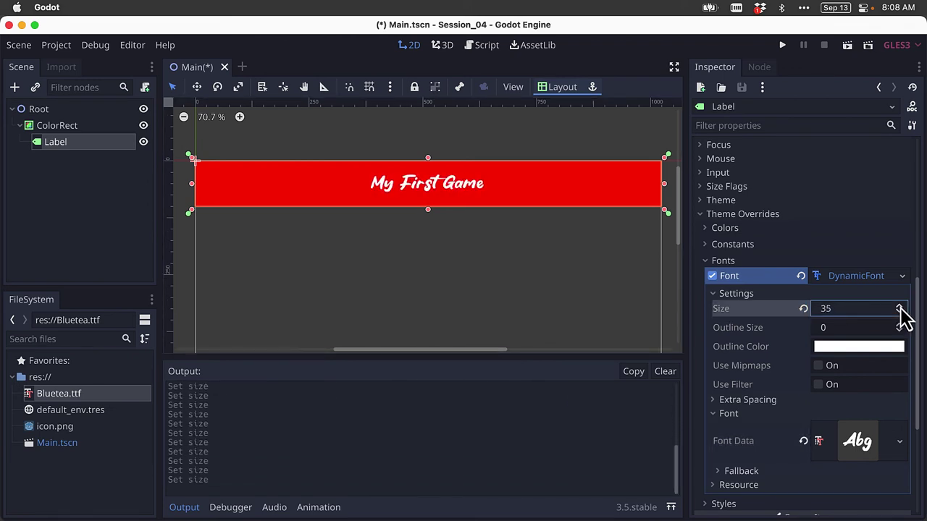
double_click(899, 306)
triple_click(899, 306)
double_click(899, 307)
double_click(899, 306)
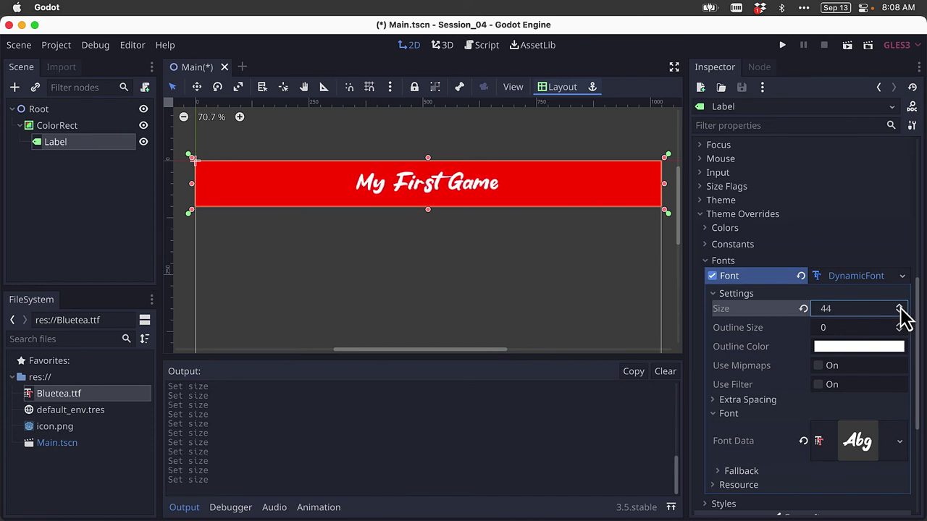
triple_click(899, 311)
double_click(898, 311)
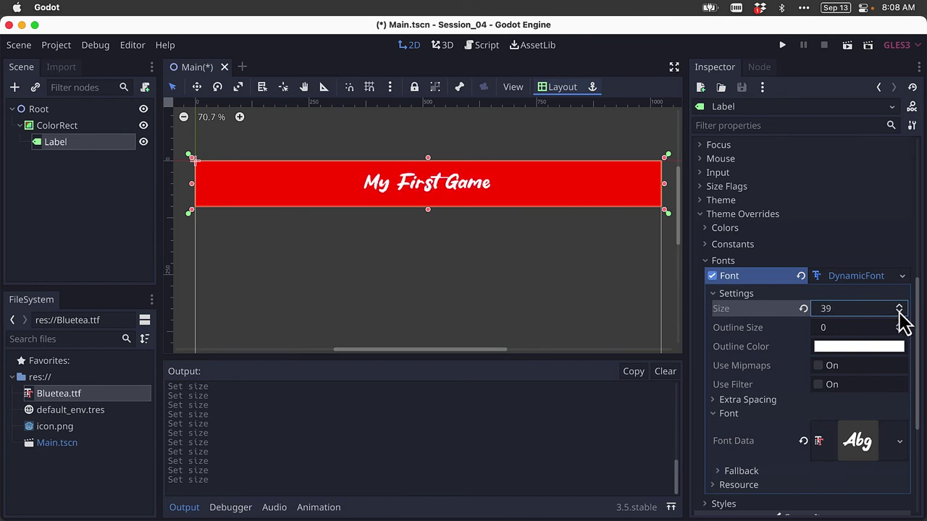
left_click(804, 309)
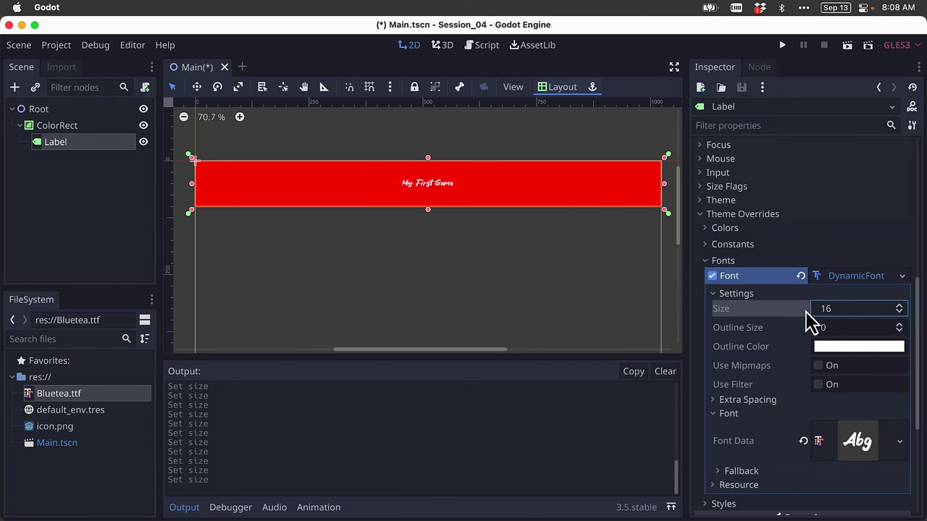
Step: Set the size of the Label's DynamicFont to 36
triple_click(899, 306)
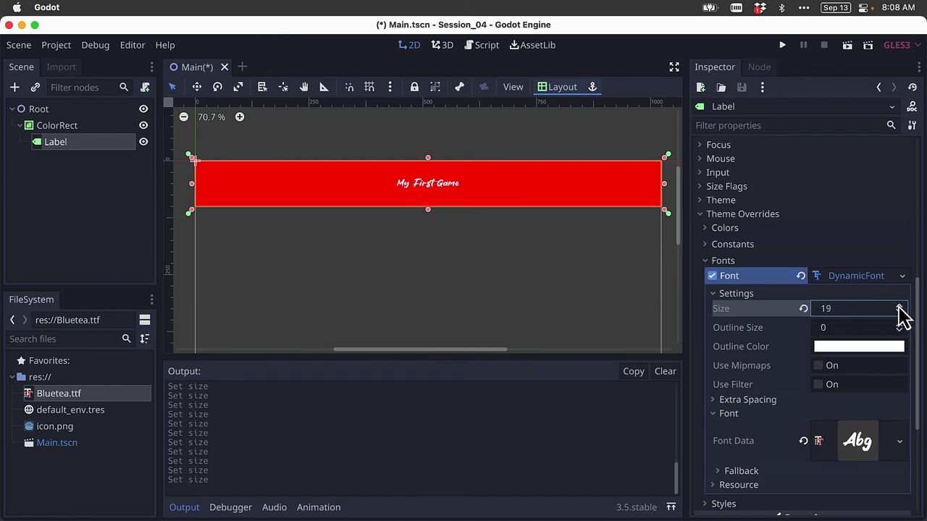
triple_click(899, 306)
triple_click(899, 306)
triple_click(899, 306)
double_click(898, 306)
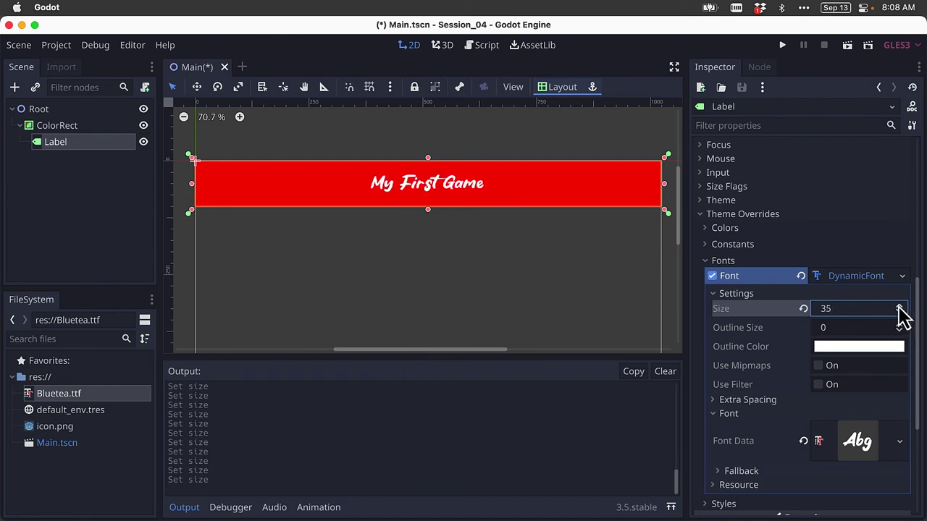
left_click(899, 306)
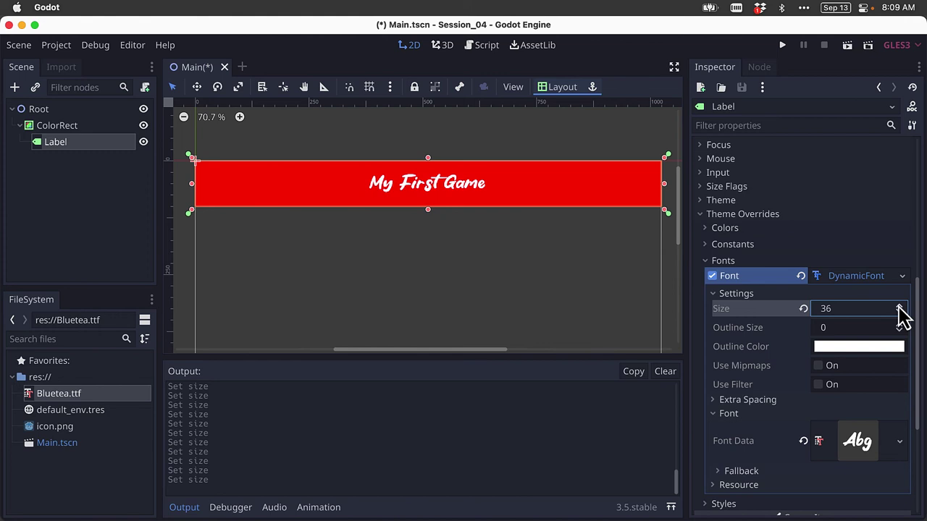
Step: Enable the Label's Font Color theme override and open its color picker
left_click(706, 229)
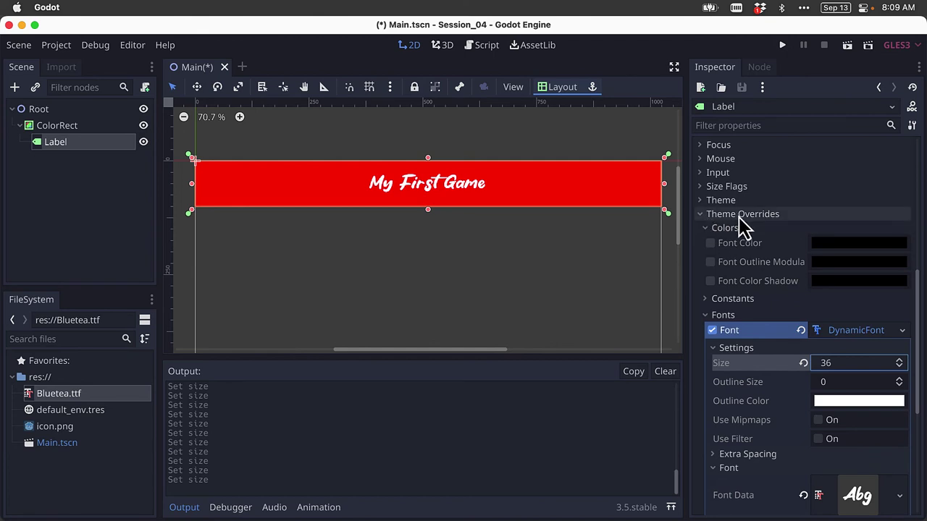
left_click(710, 243)
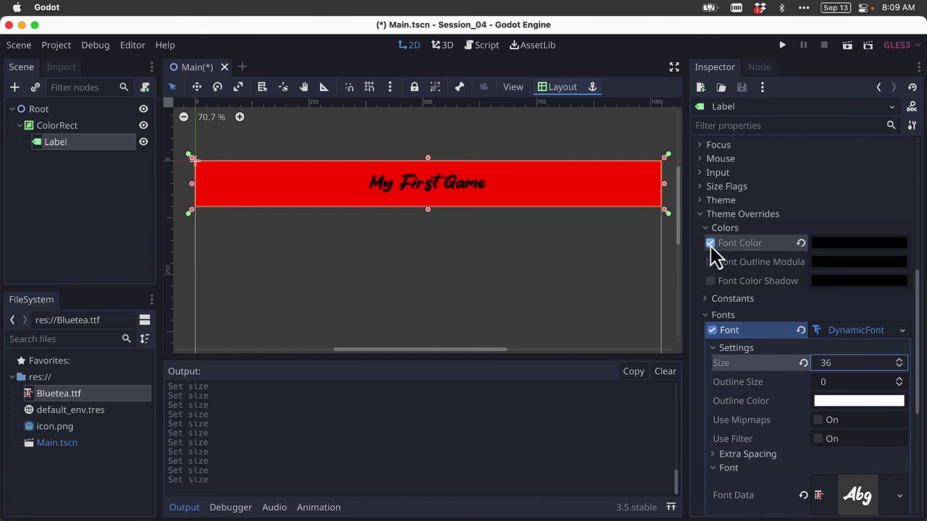
left_click(847, 246)
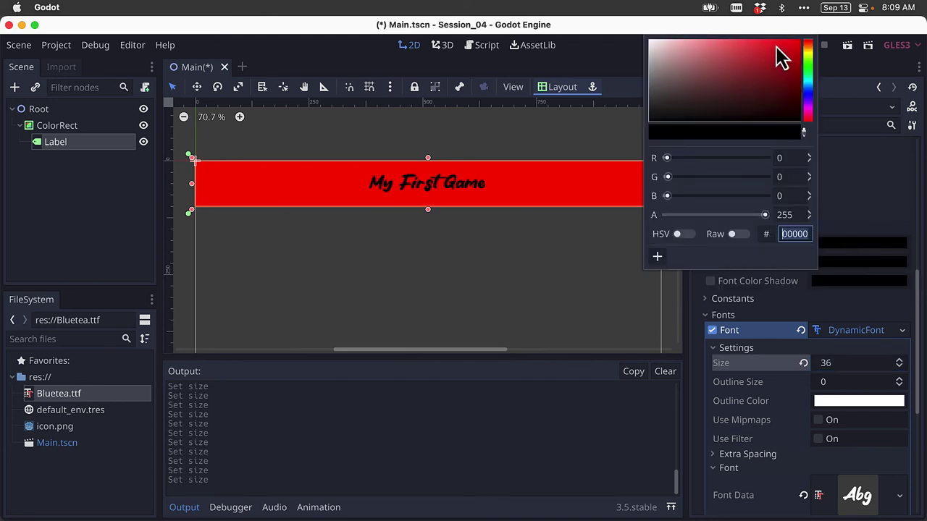
Step: Try a dark red, a green and a pale mint shade as the title's font color
left_click(781, 73)
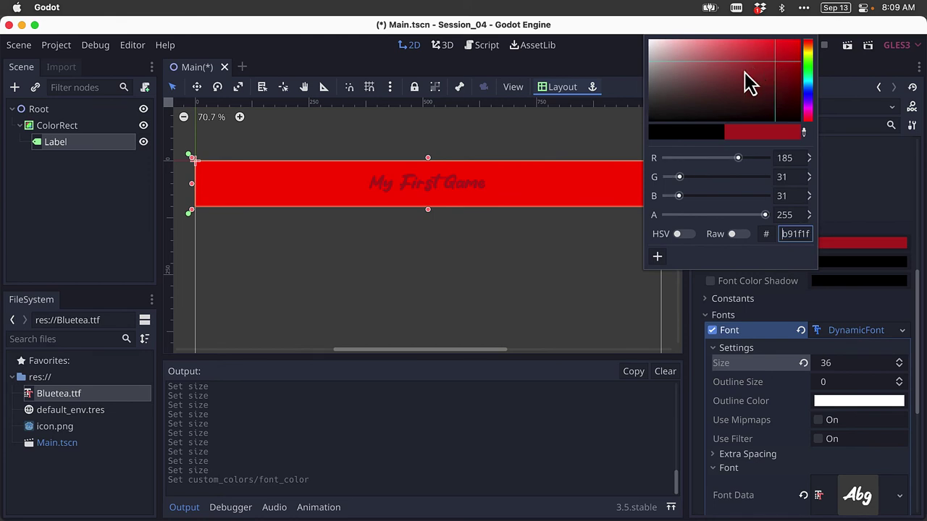
left_click_drag(809, 79, 811, 87)
left_click(739, 68)
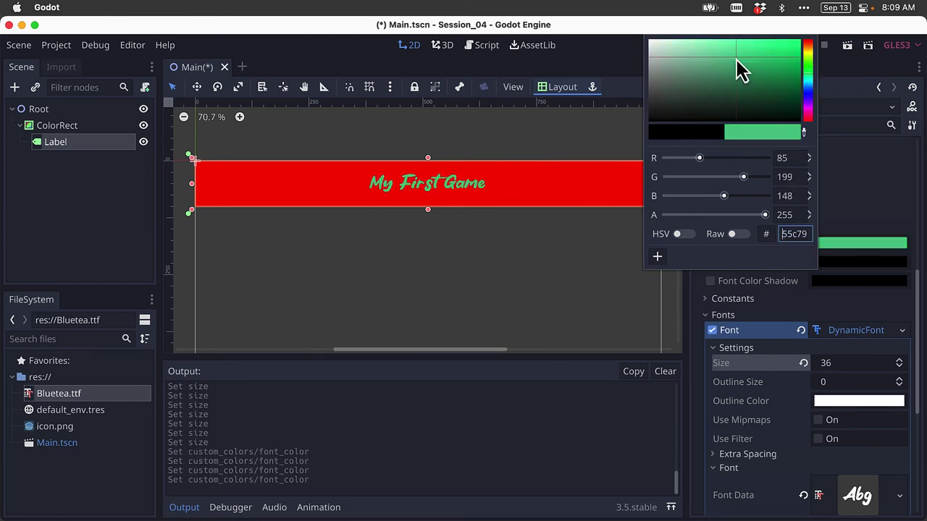
left_click(666, 51)
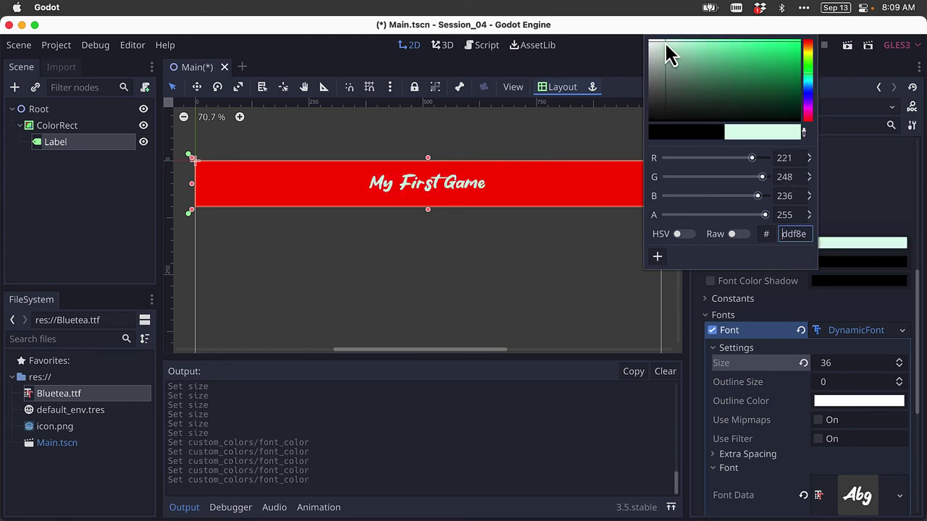
Step: Set the title's font color to white with the hex value FFFFFF and close the color picker
left_click(802, 234)
type("fc")
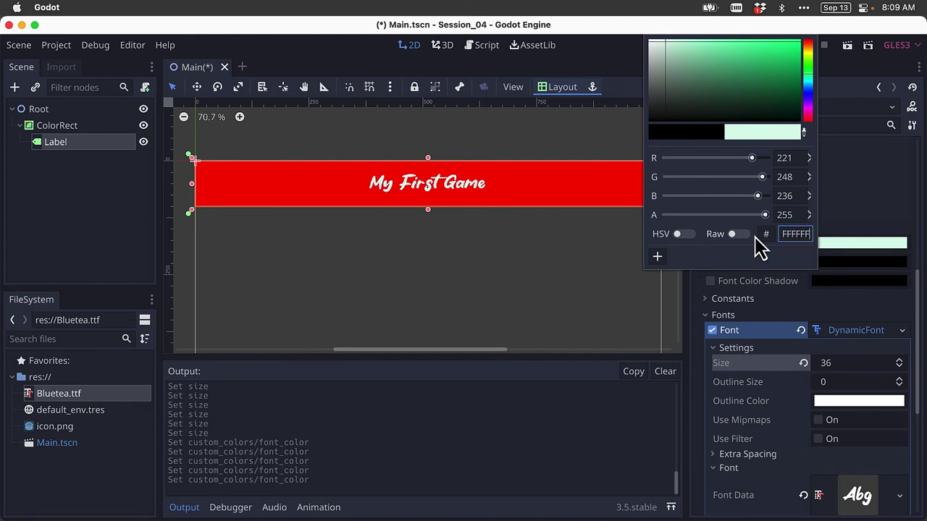
type("ffff")
key("Return")
left_click(542, 284)
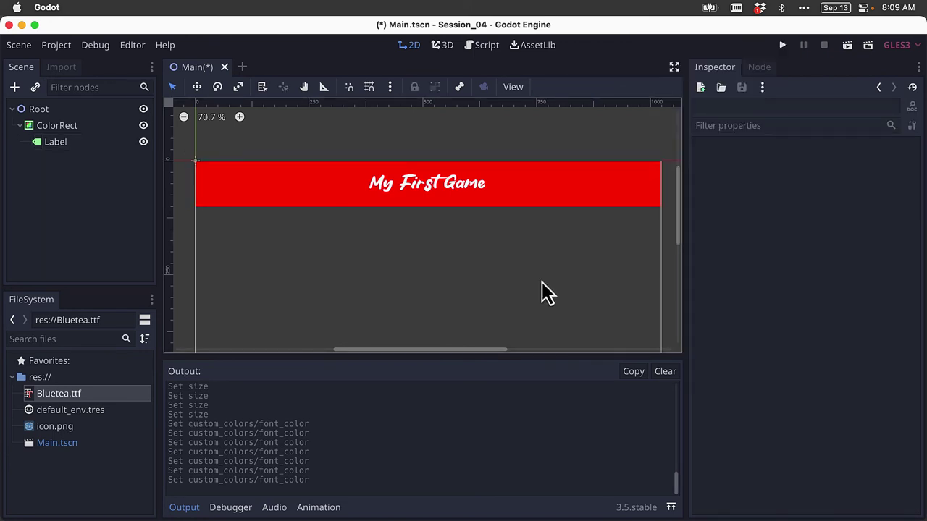
Step: Save the Main scene and run the project to check the restyled Bluetea title, closing the game window when done
key("super+s")
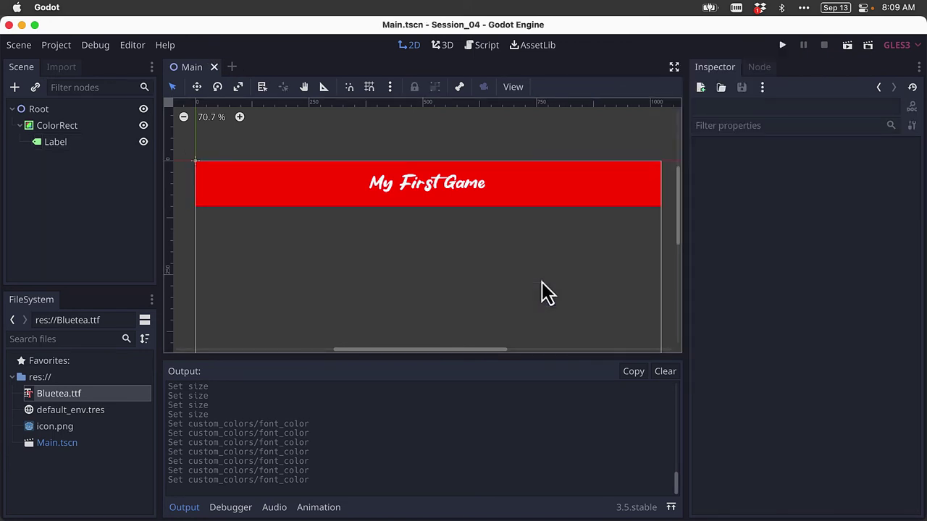
left_click(782, 46)
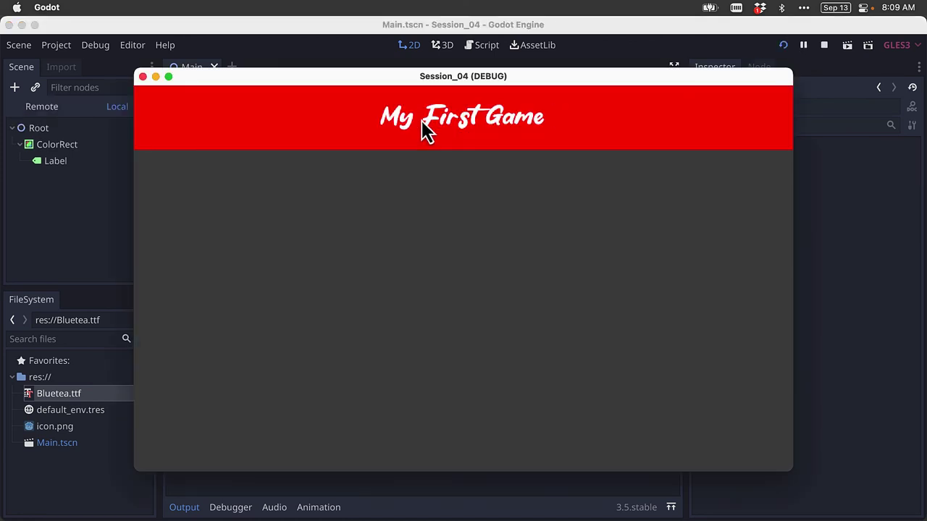
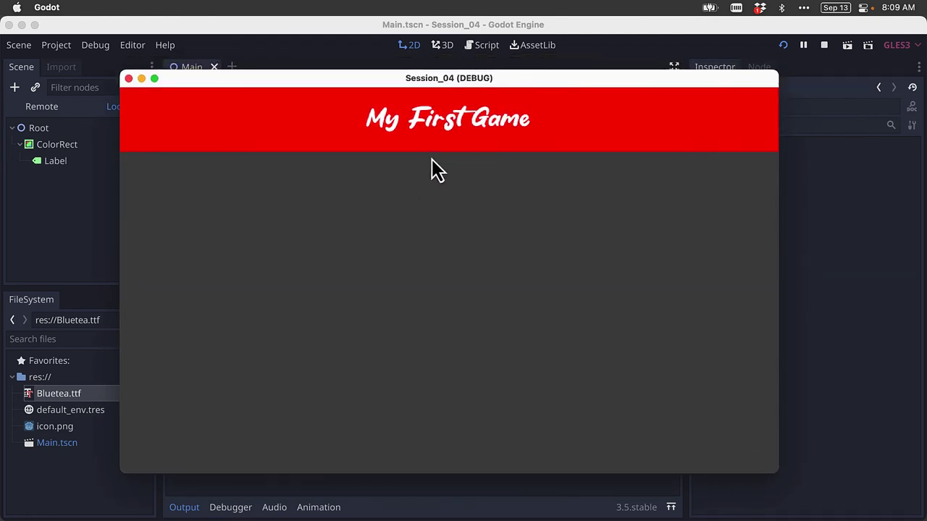
left_click(129, 78)
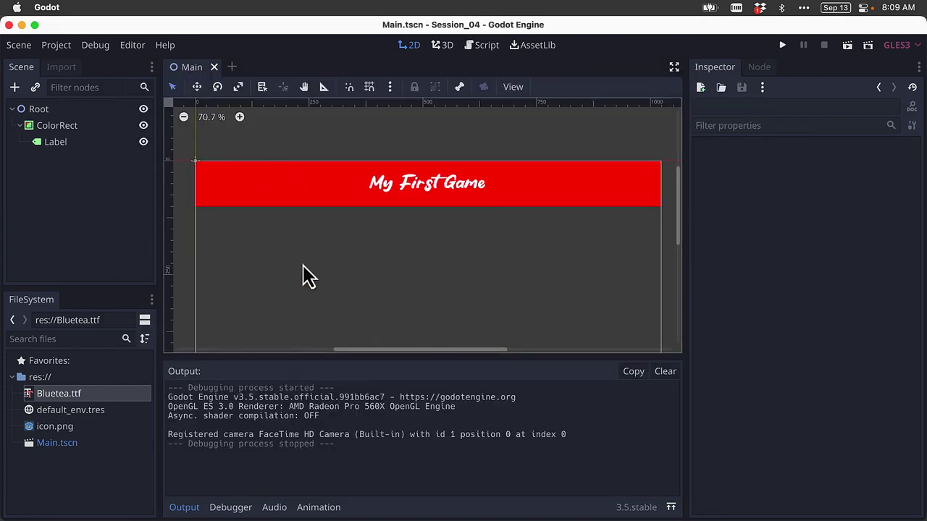
Step: Add a second ColorRect node as a child of Root
scroll(304, 249, "down", 2)
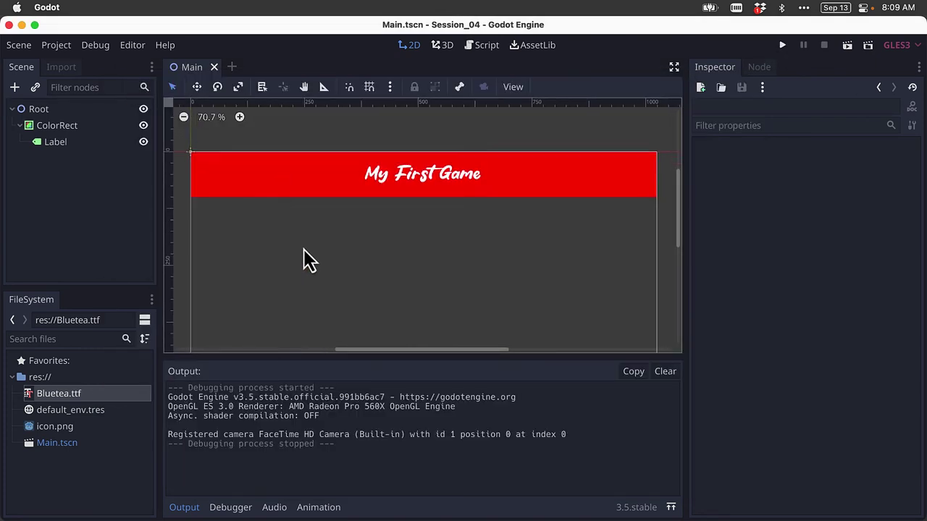
scroll(304, 262, "down", 1)
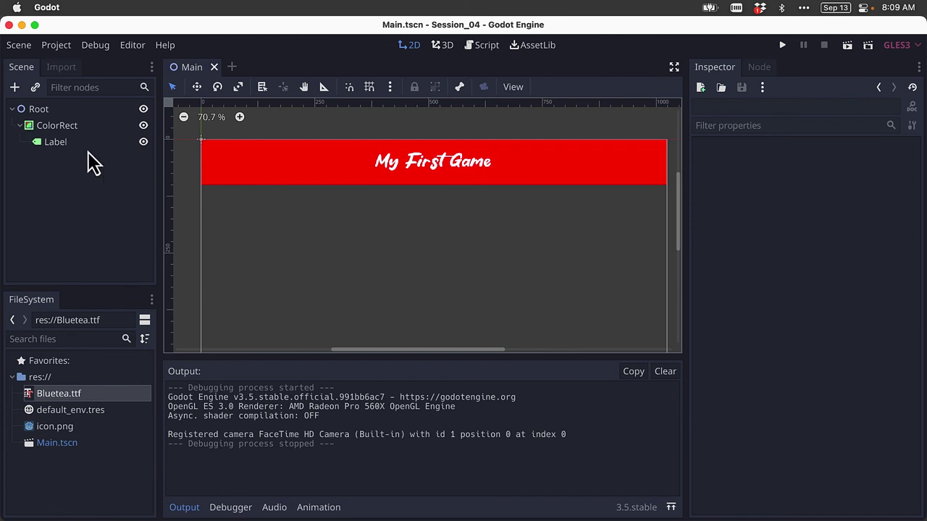
left_click(44, 112)
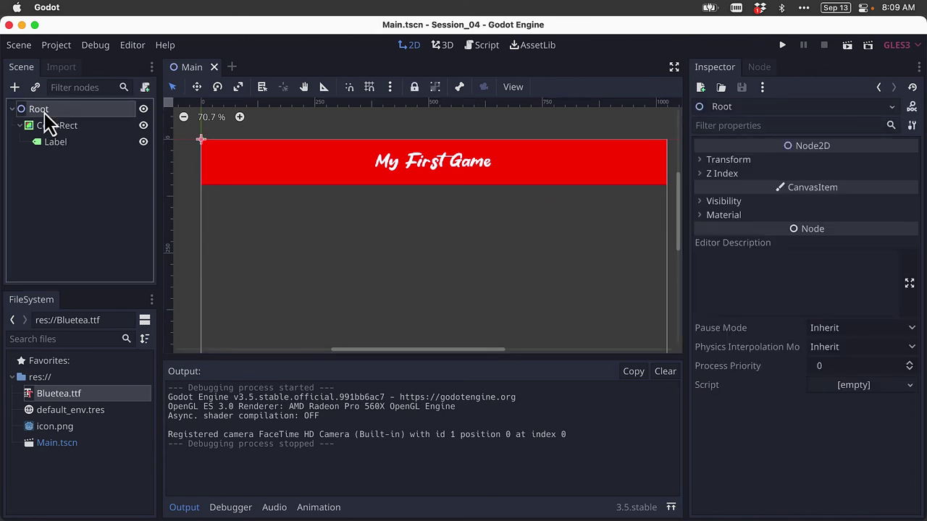
right_click(44, 113)
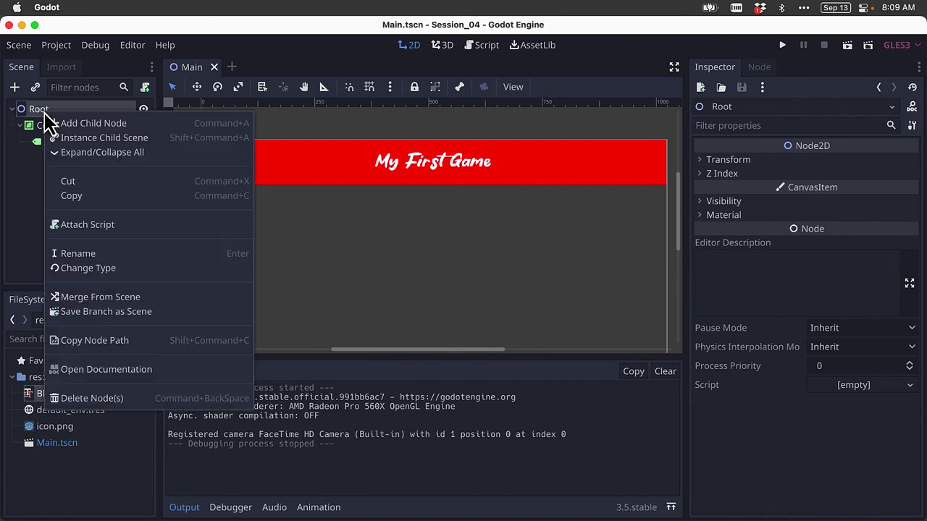
left_click(86, 125)
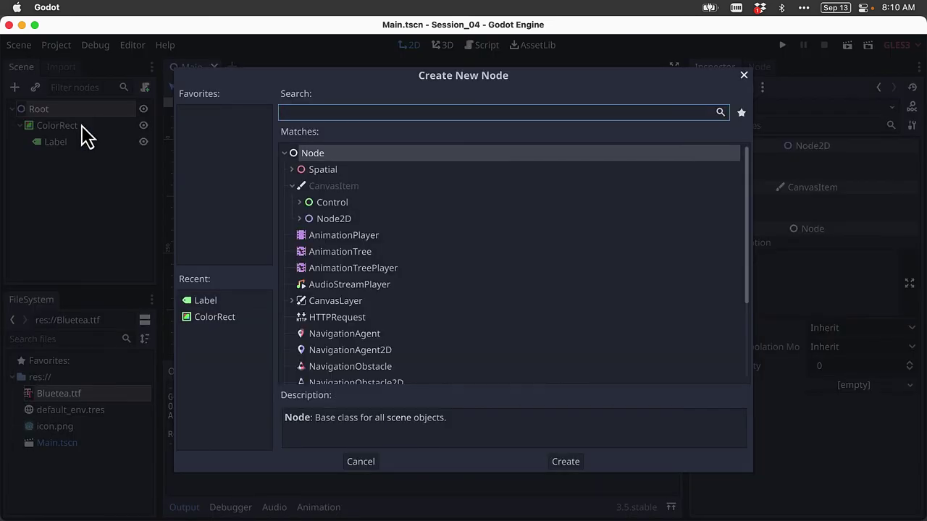
left_click(299, 202)
scroll(386, 236, "down", 2)
left_click(359, 219)
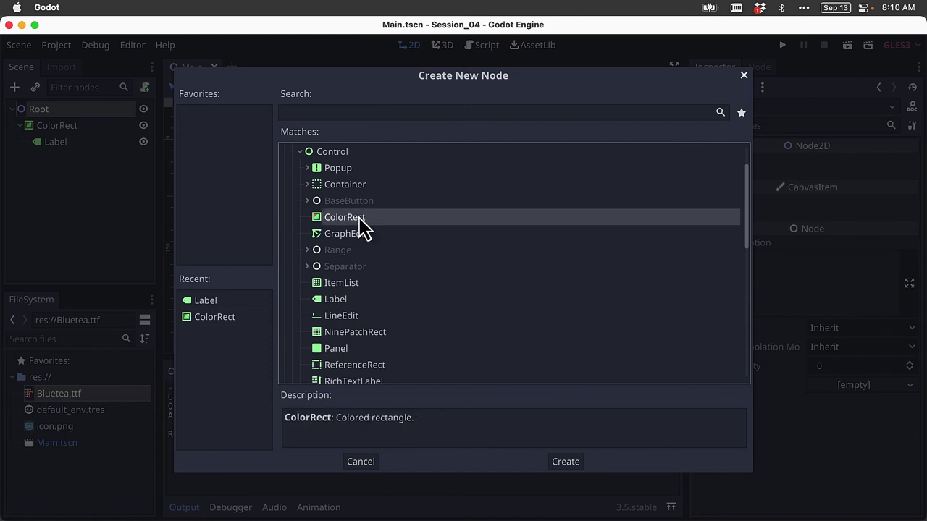
left_click(571, 467)
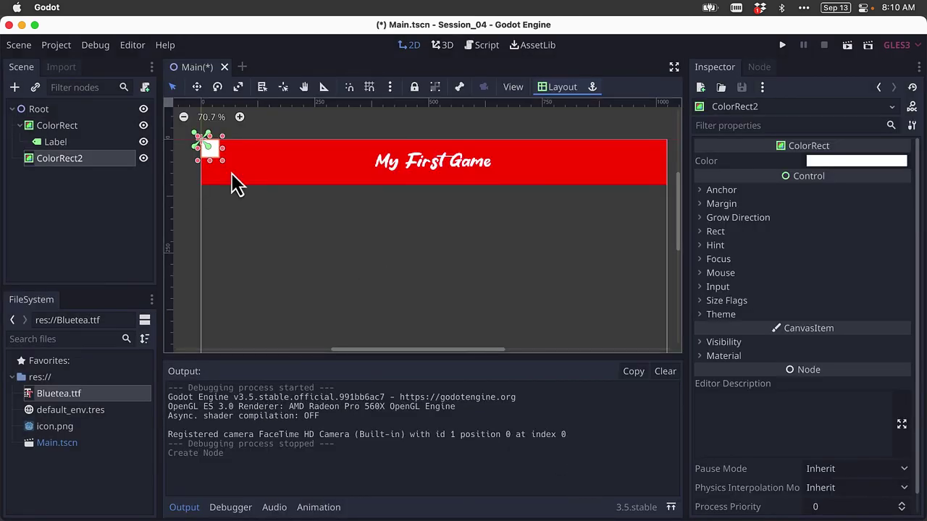
Step: Move the new ColorRect off the banner and set its Rect position to x 0, y 100
left_click_drag(222, 172, 362, 250)
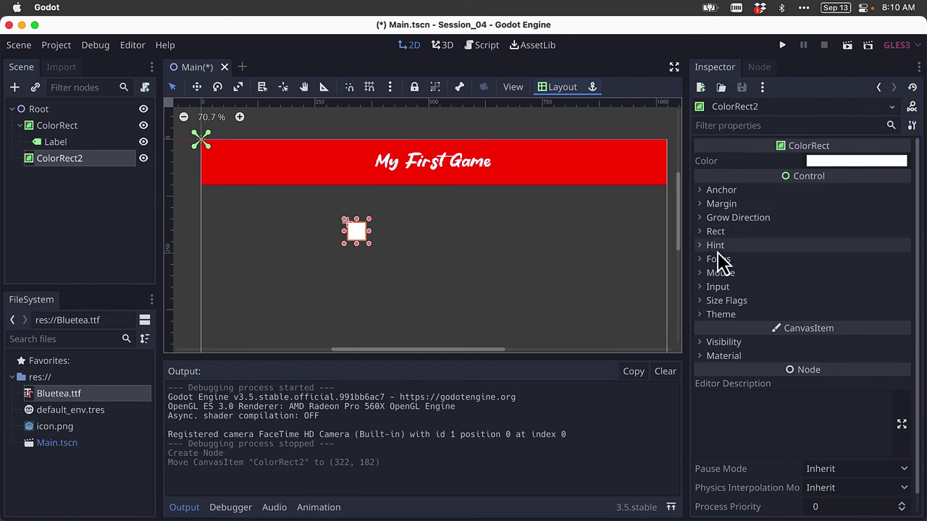
left_click(701, 233)
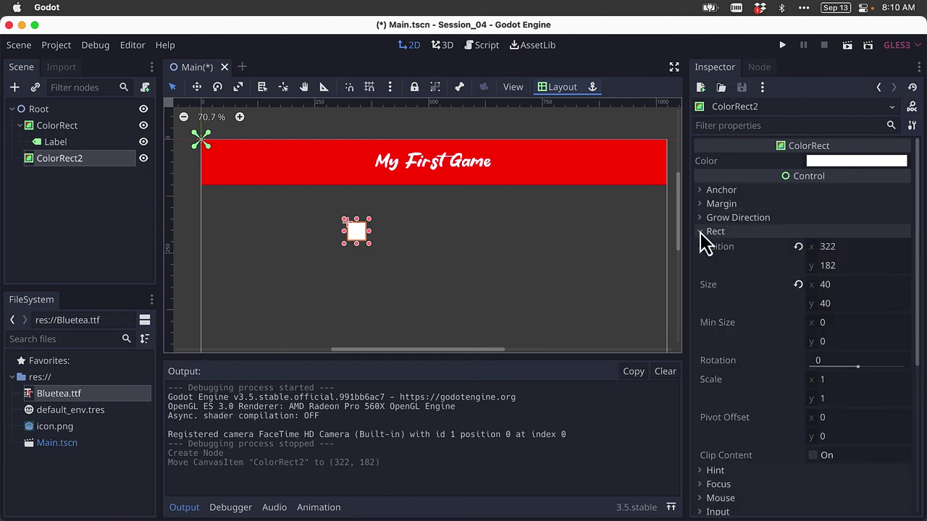
left_click(701, 233)
left_click(701, 232)
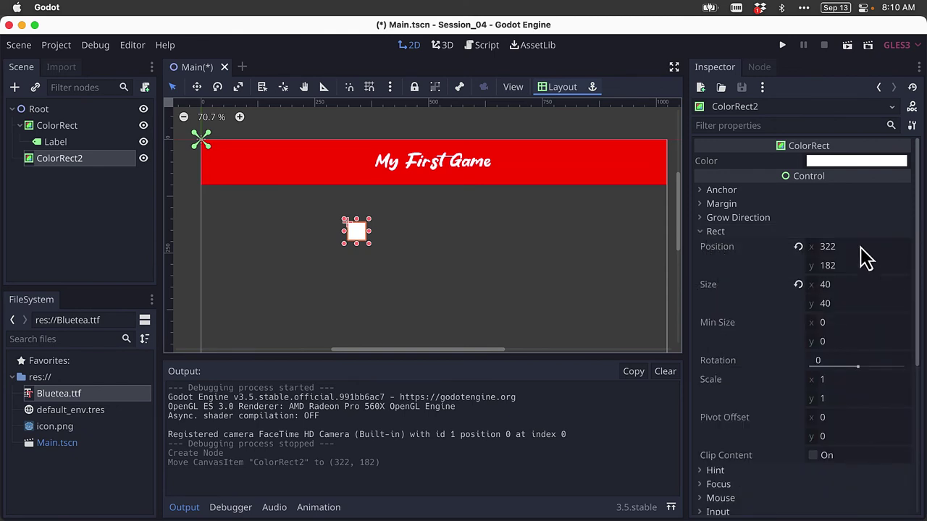
left_click_drag(860, 247, 857, 248)
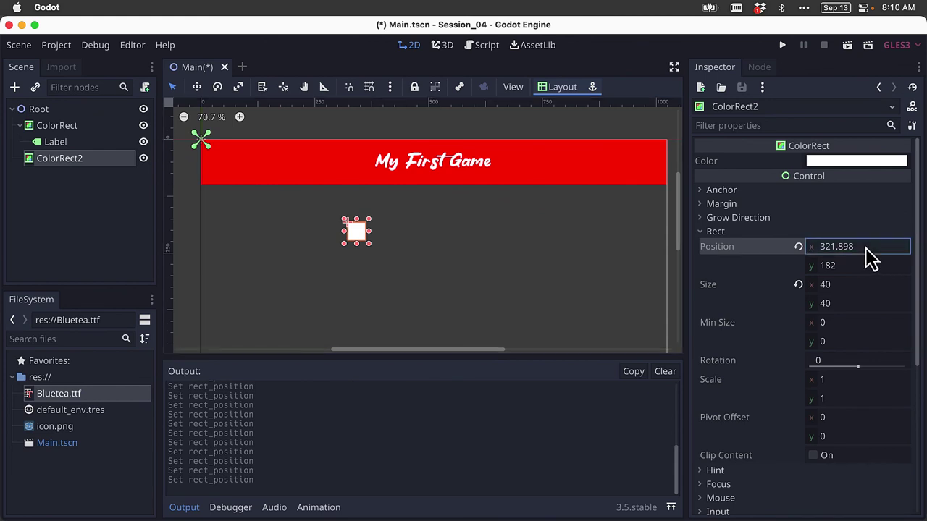
left_click(866, 248)
type("0")
key("Return")
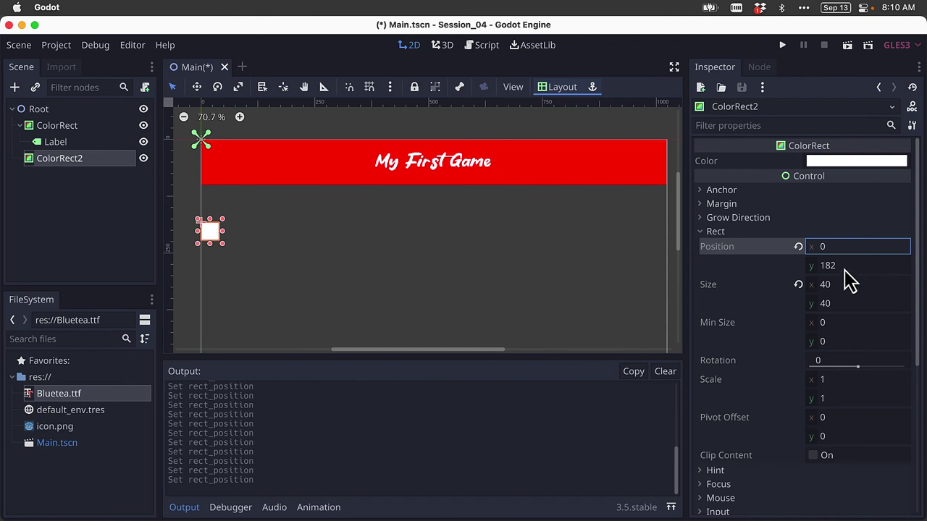
left_click(845, 268)
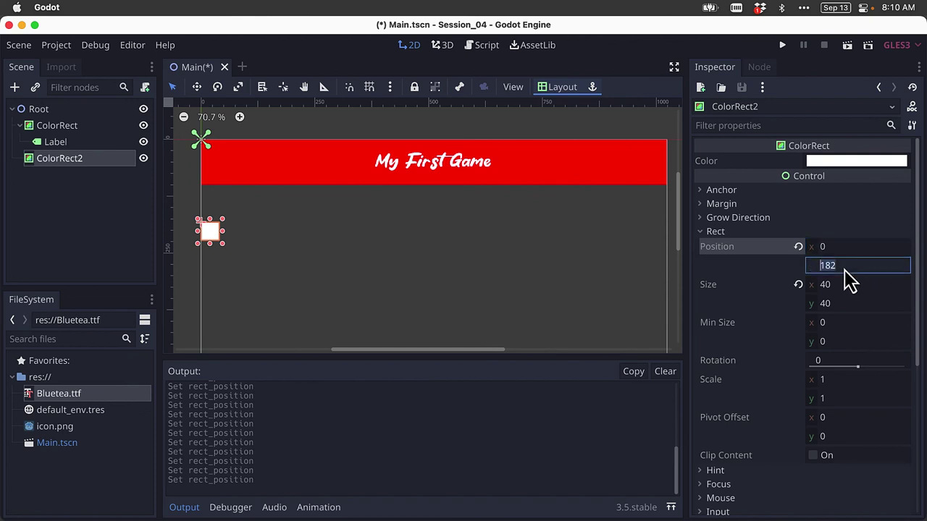
key("Return")
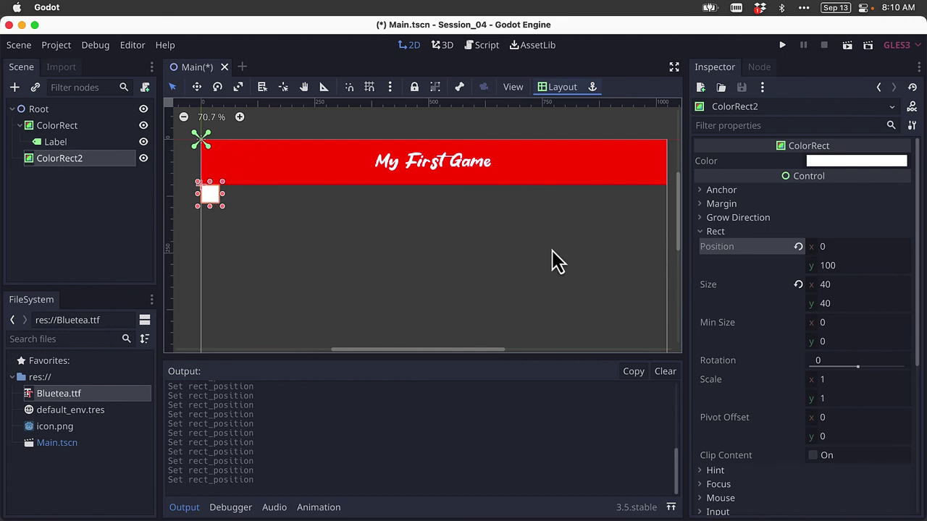
Step: Set ColorRect2's size to 1024 by 500 and check the whole rectangle in the viewport
left_click(843, 289)
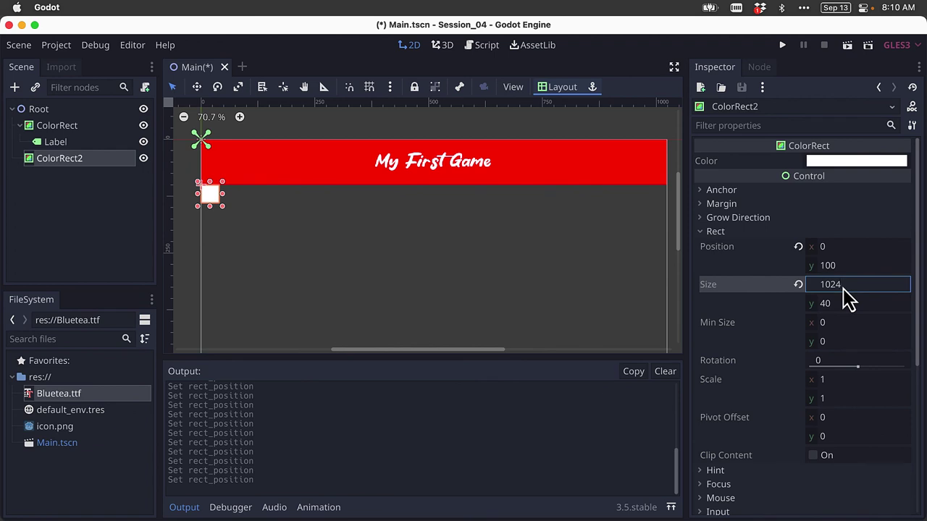
key("Return")
left_click(845, 305)
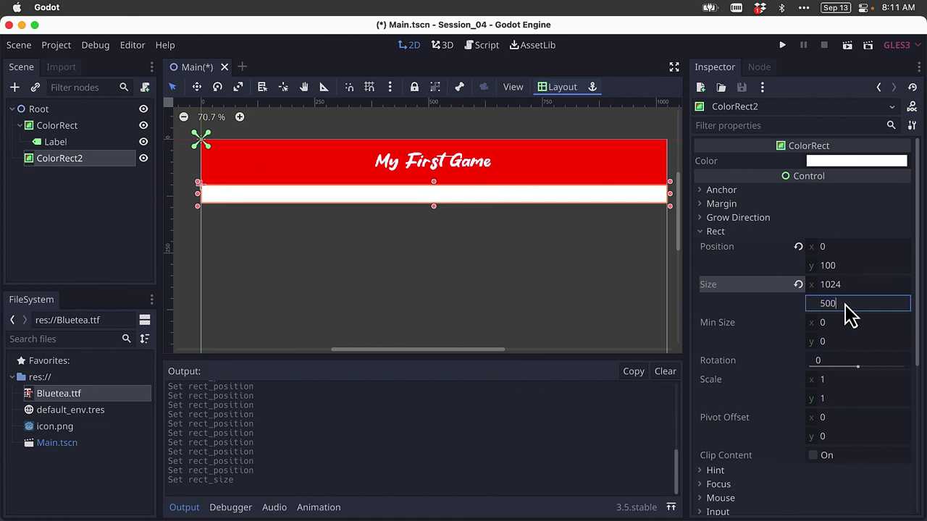
key("Return")
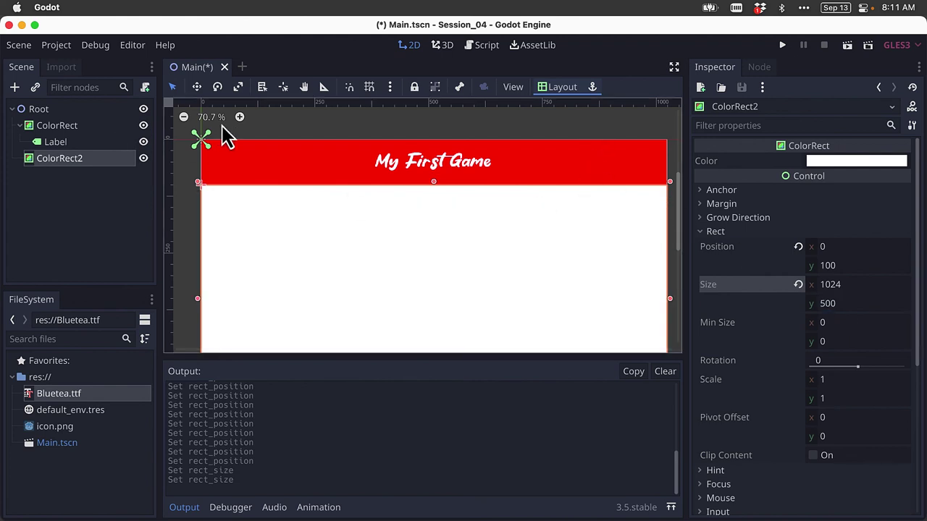
left_click(184, 117)
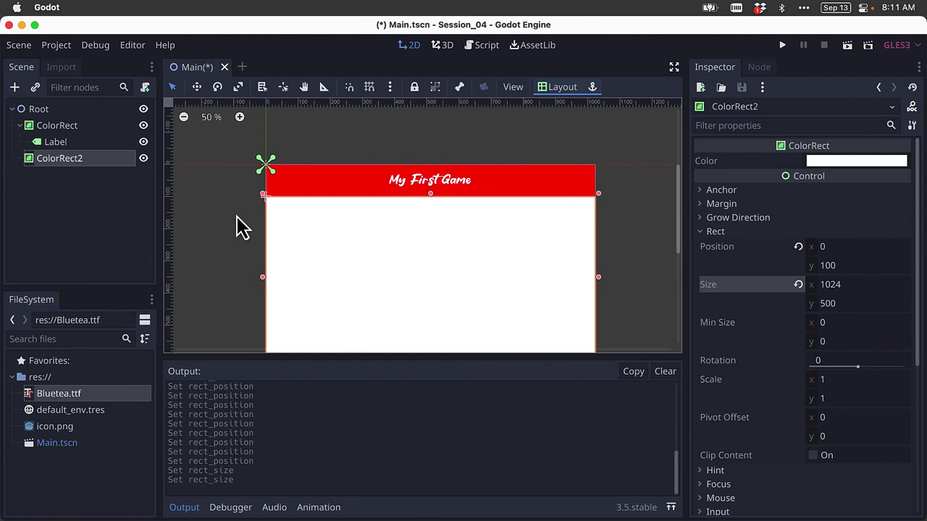
scroll(232, 201, "down", 3)
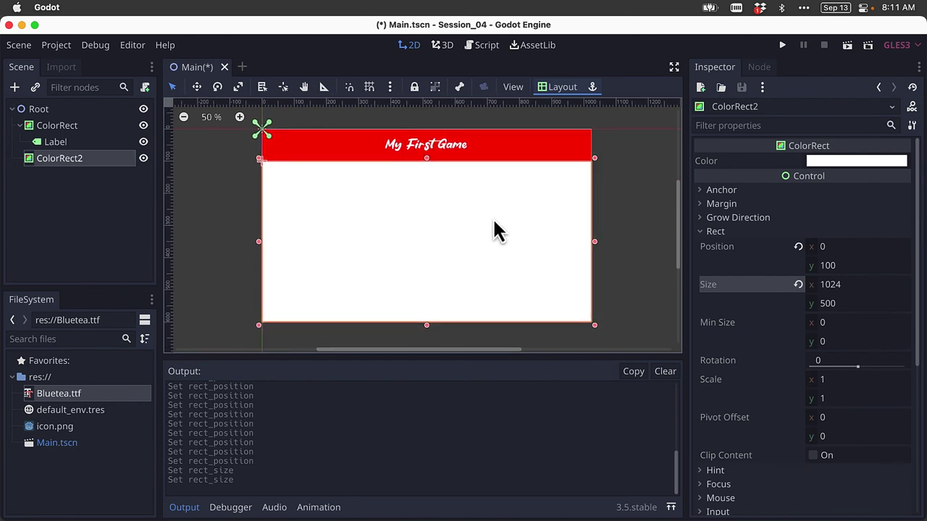
left_click(641, 210)
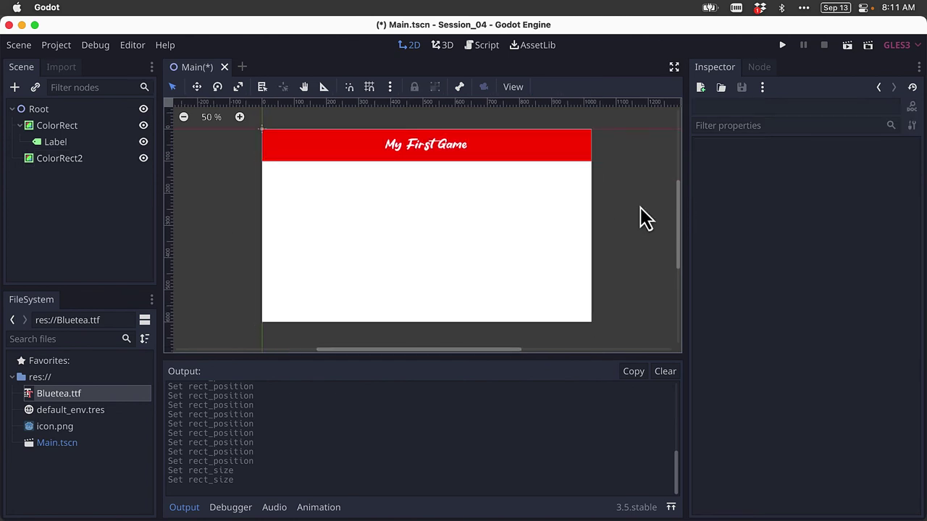
Step: Add a Label node as a child of ColorRect2
left_click(447, 218)
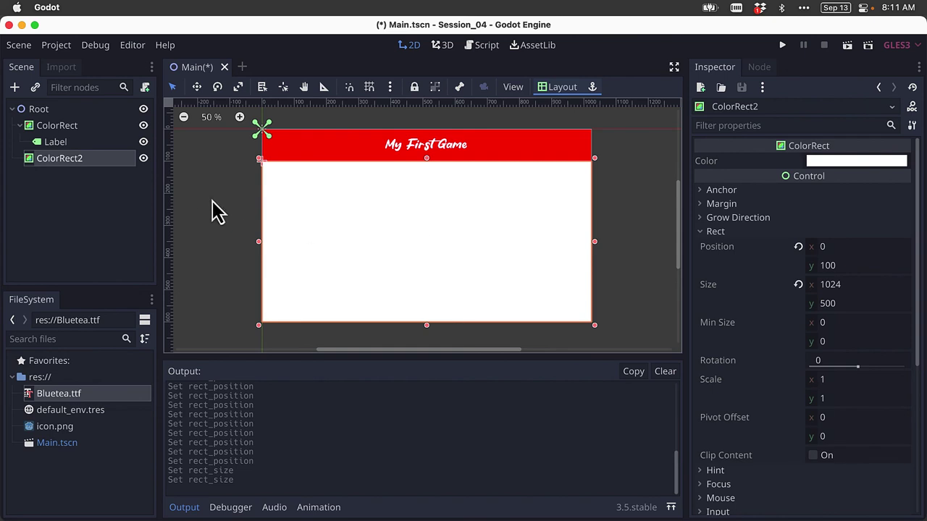
left_click(67, 177)
left_click(66, 158)
right_click(66, 158)
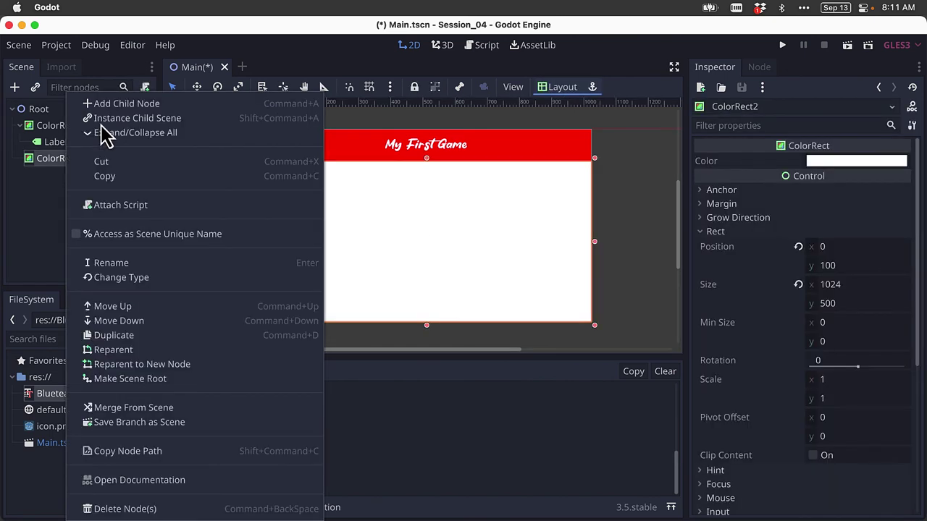
left_click(123, 106)
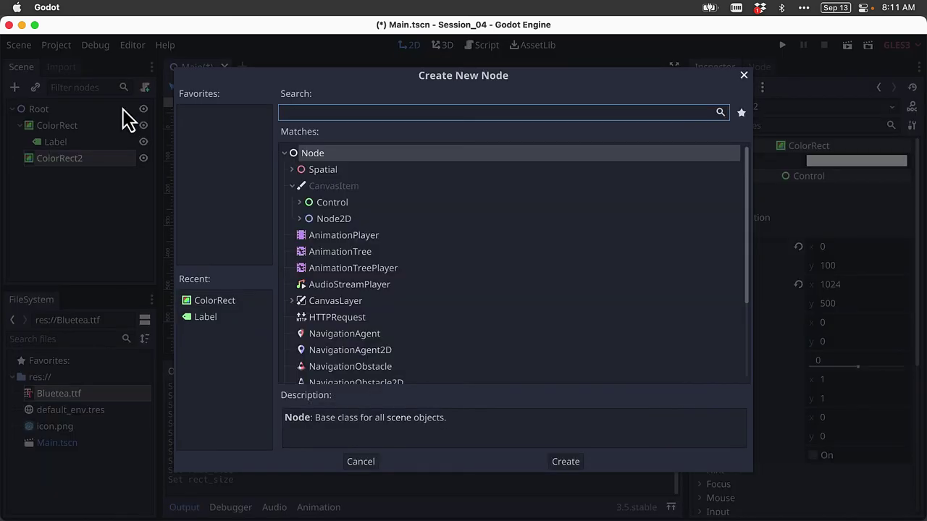
left_click(300, 203)
scroll(368, 252, "down", 4)
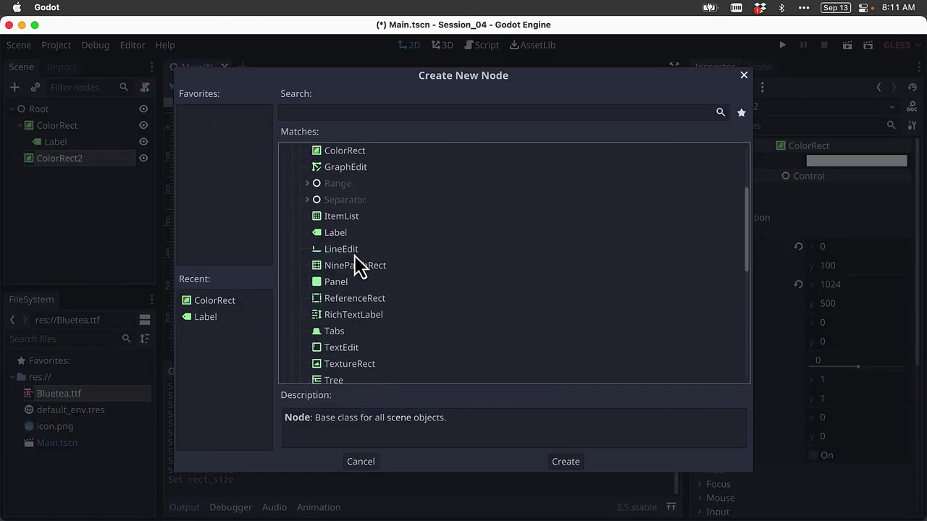
left_click(342, 236)
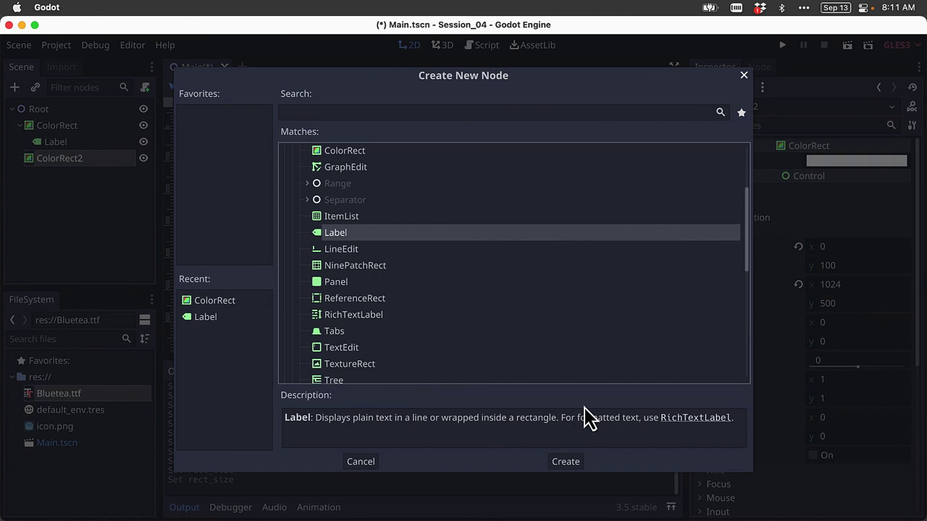
left_click(574, 463)
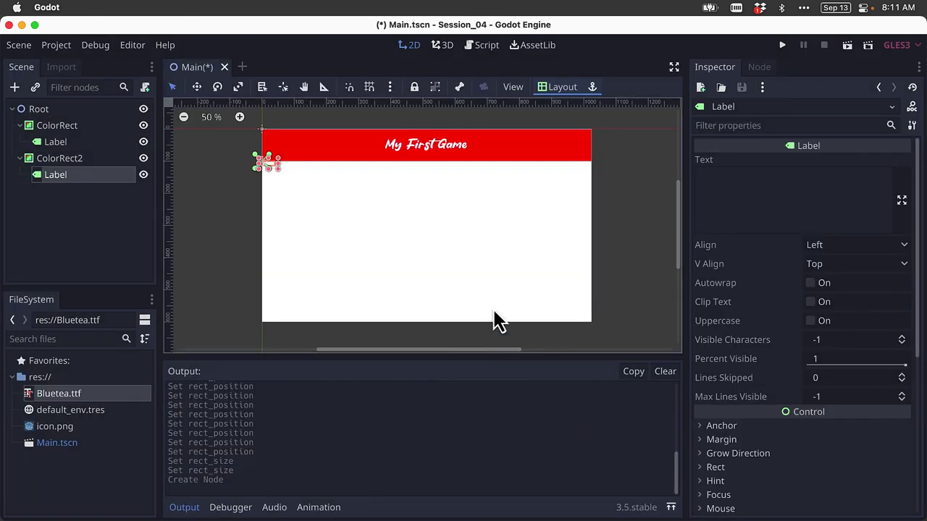
Step: Apply the Full Rect layout to the new Label and set its Align and V Align to Center
left_click(565, 91)
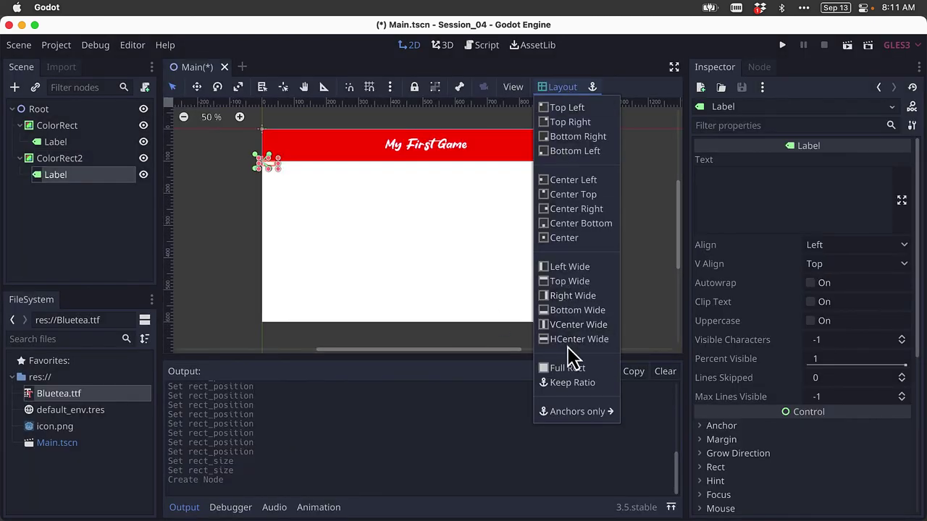
left_click(573, 372)
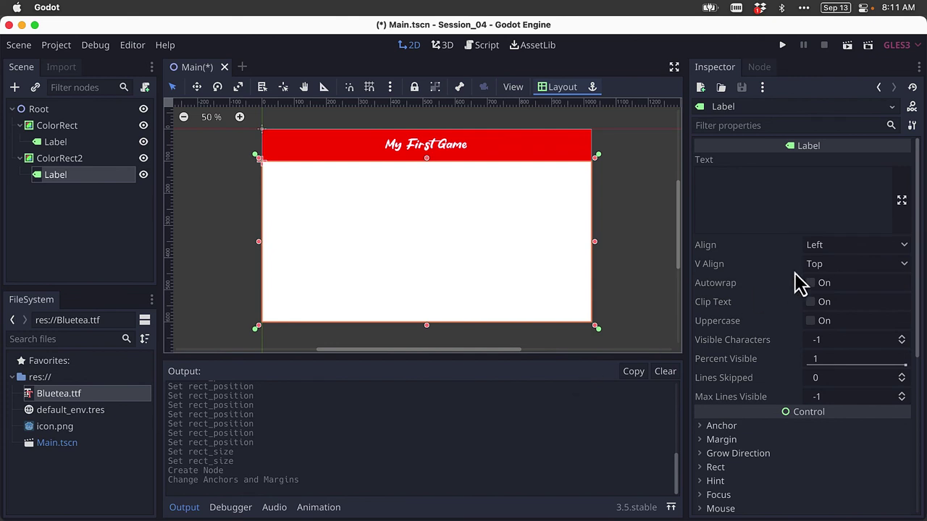
left_click(863, 245)
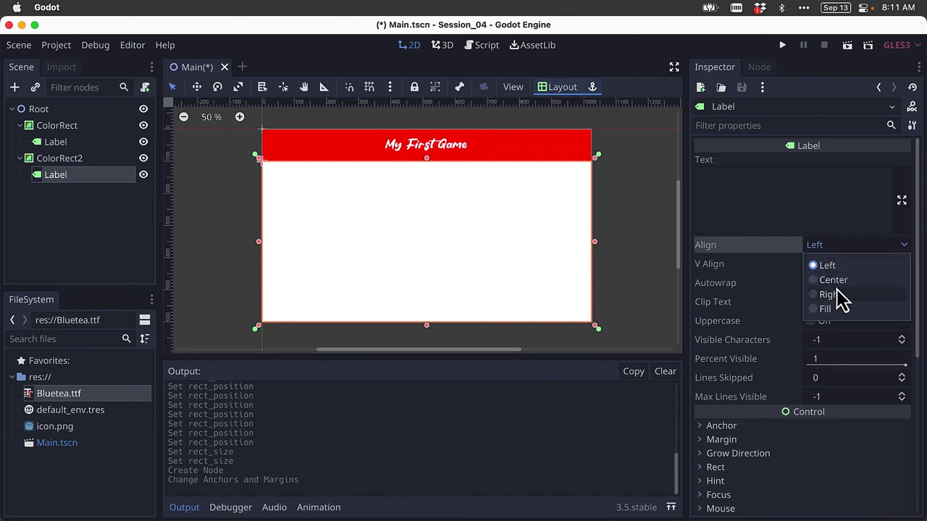
left_click(839, 278)
left_click(842, 268)
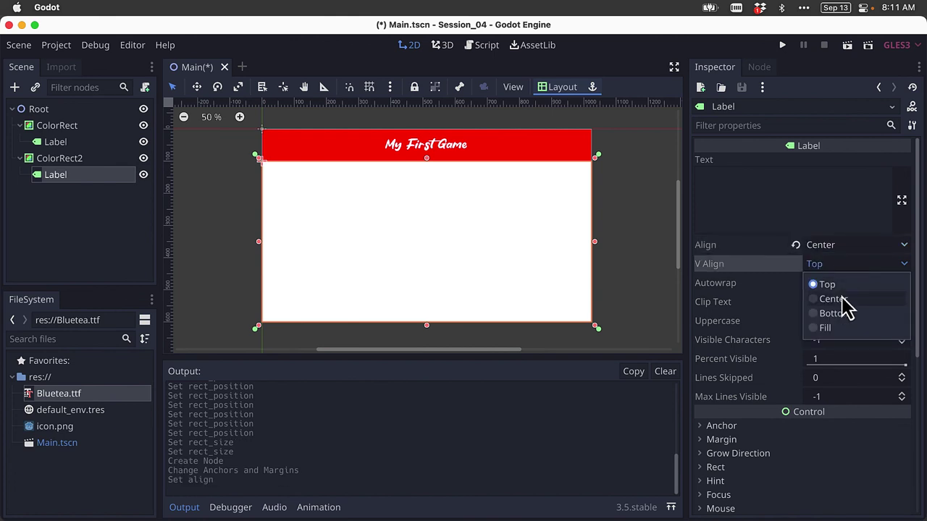
left_click(835, 300)
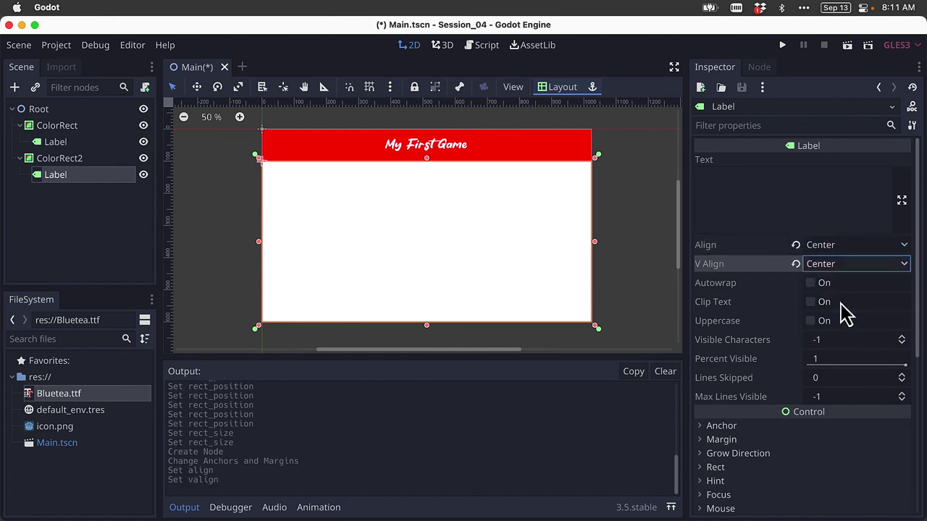
Step: Enable the Font theme override for the Label under ColorRect2
scroll(846, 311, "down", 8)
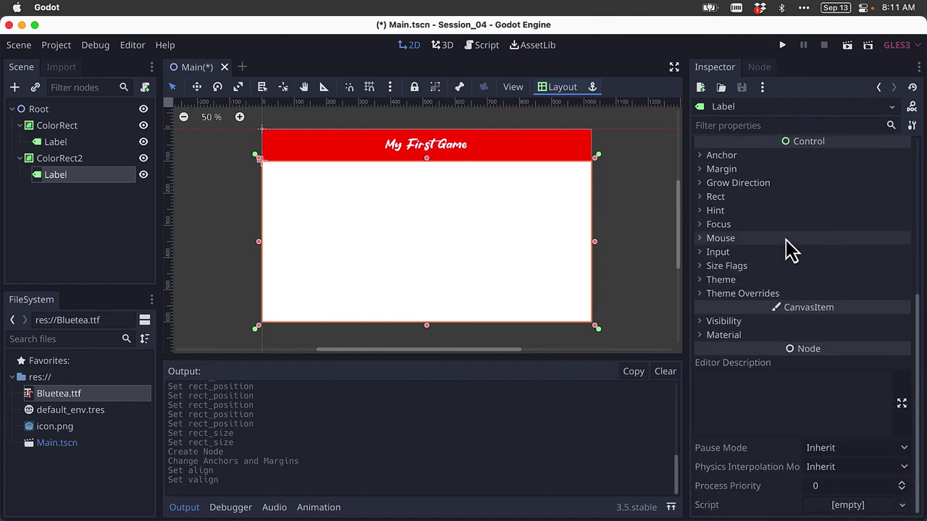
left_click(708, 294)
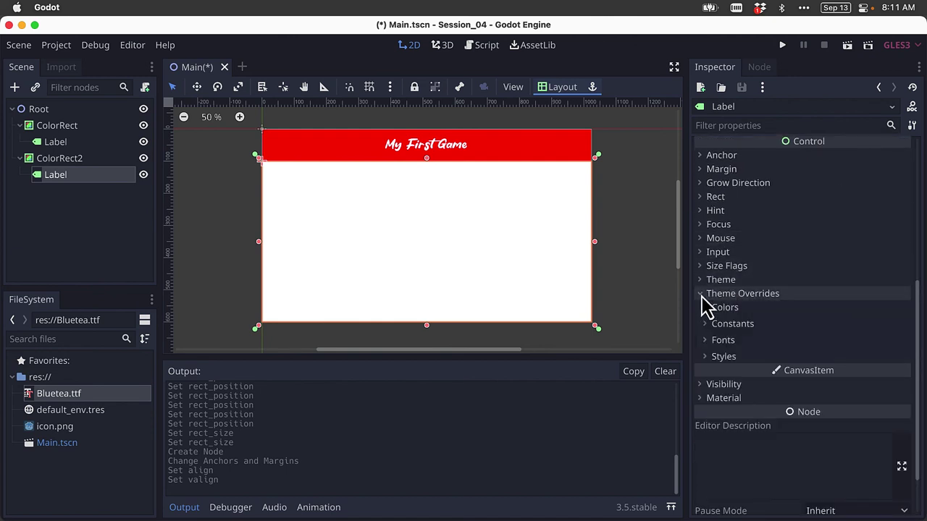
left_click(717, 339)
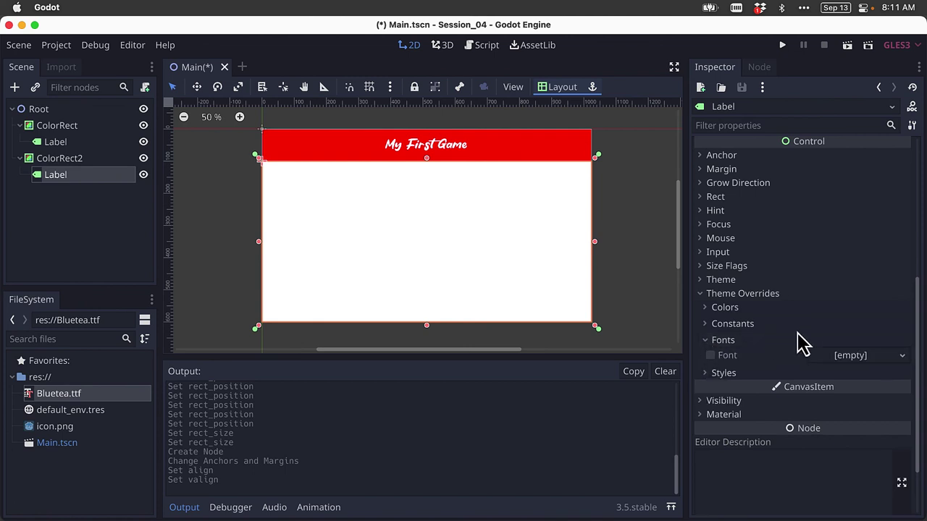
scroll(803, 340, "down", 3)
left_click(712, 278)
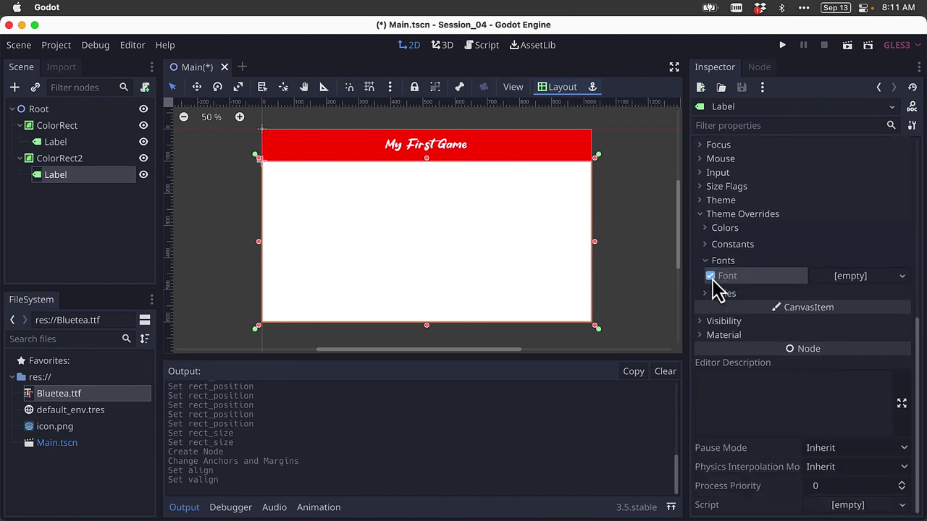
Step: Create a new DynamicFont for the Label under ColorRect2 and load Bluetea.ttf as its font data
left_click(883, 279)
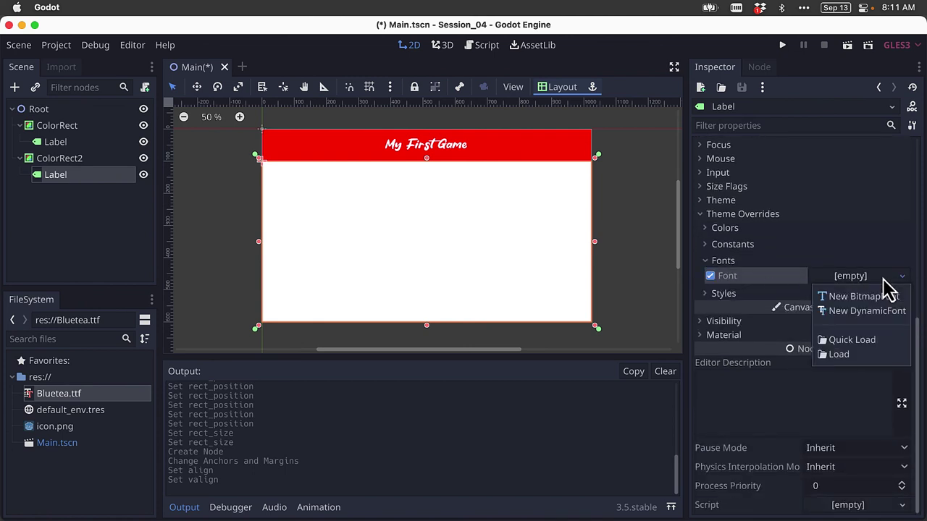
left_click(885, 326)
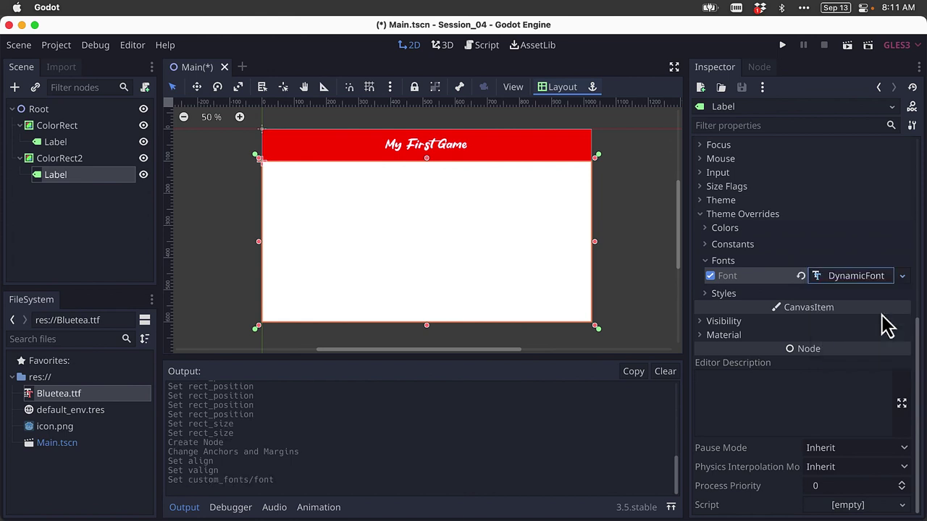
left_click(856, 279)
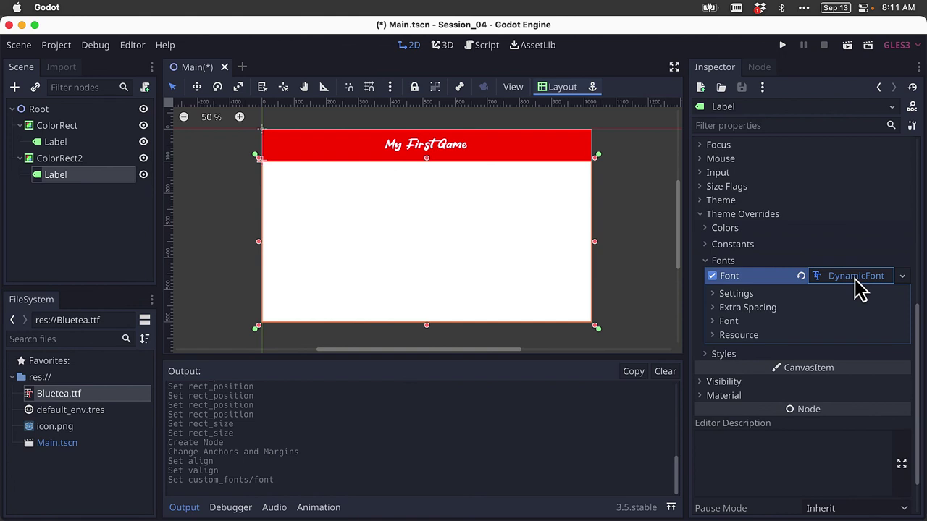
left_click(717, 322)
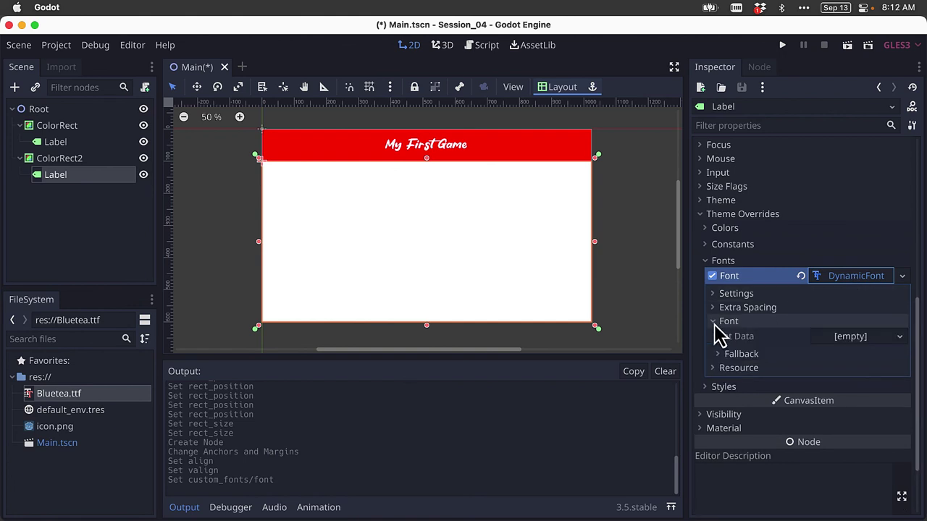
left_click(867, 339)
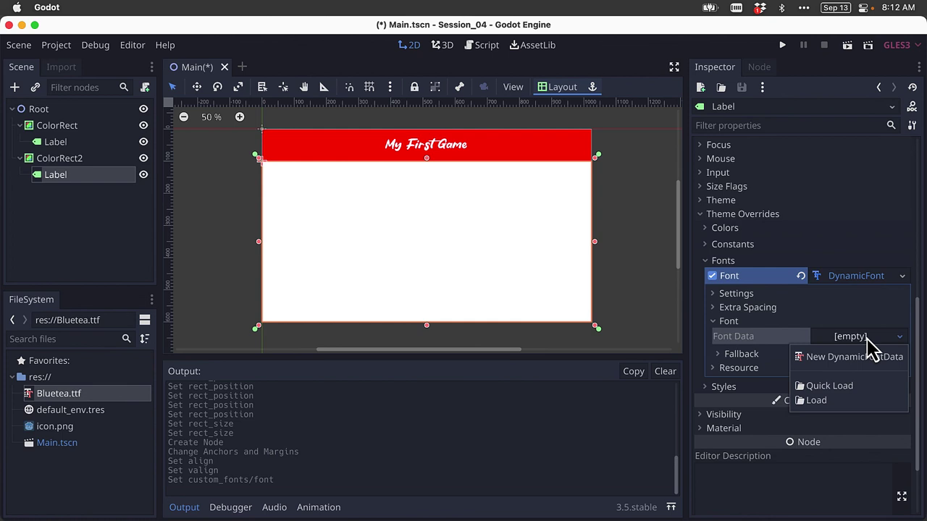
left_click(847, 403)
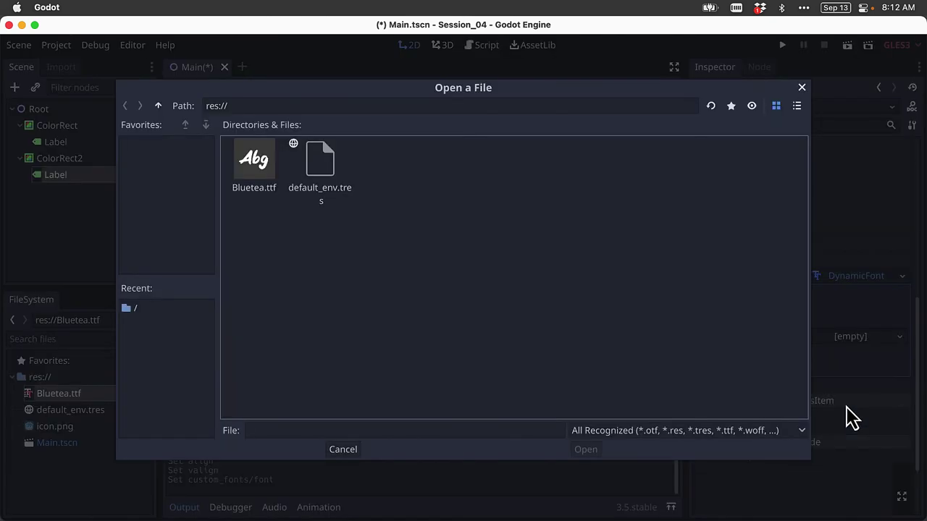
left_click(256, 187)
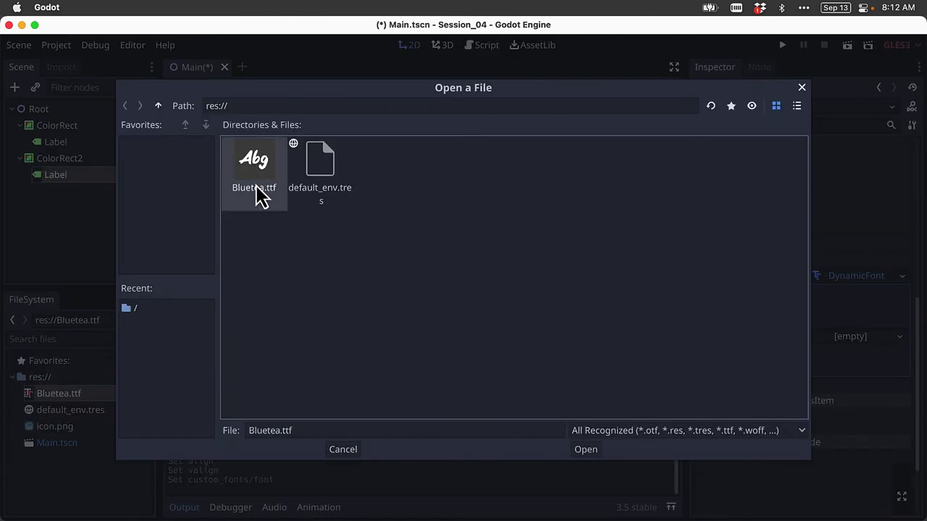
left_click(586, 451)
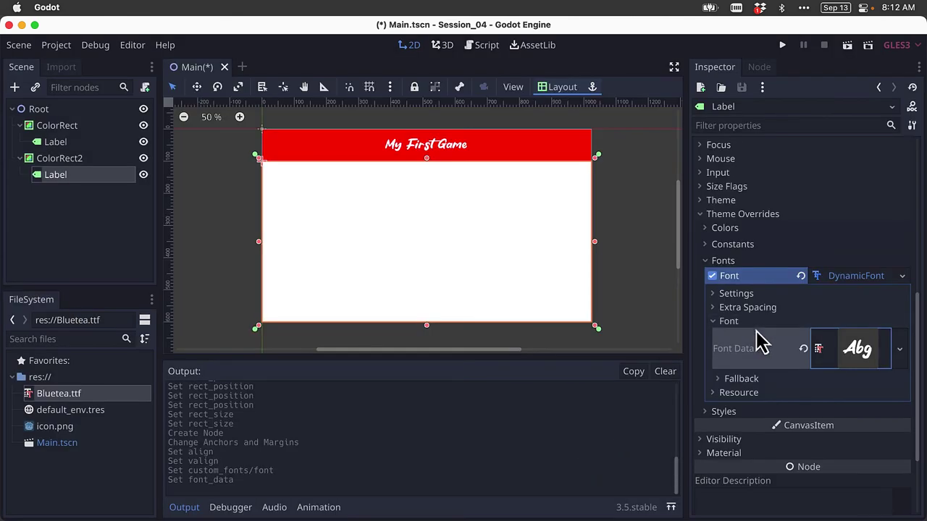
left_click(715, 294)
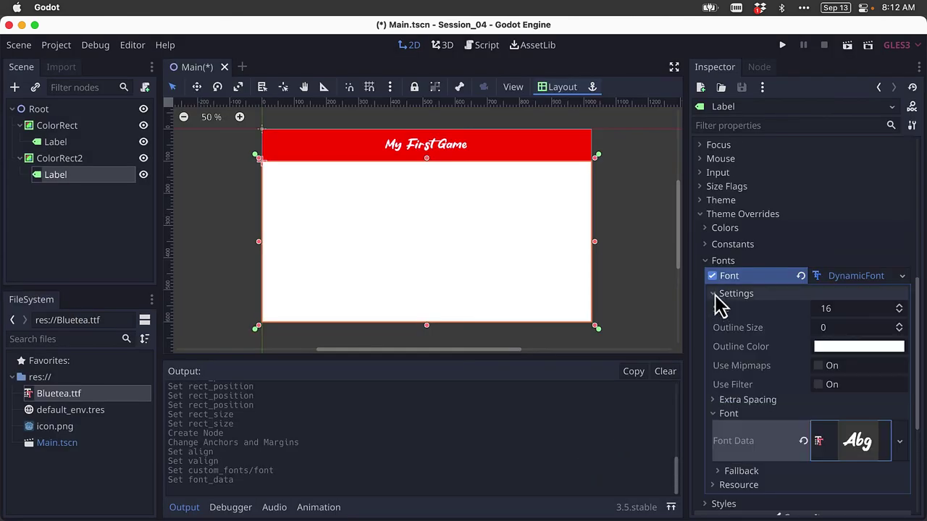
Step: Enter "Hello LTEC 654!" as the text of the Label under ColorRect2
scroll(749, 334, "up", 5)
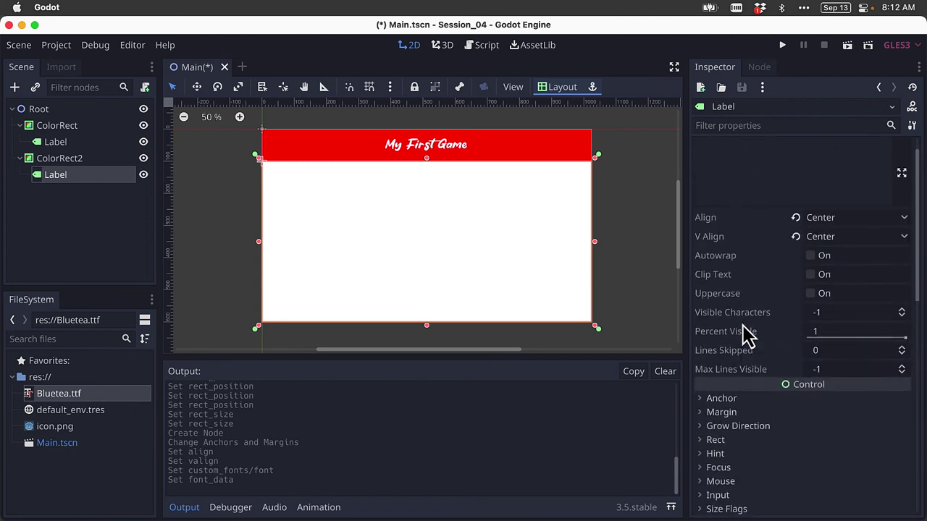
scroll(750, 335, "up", 1)
left_click(725, 181)
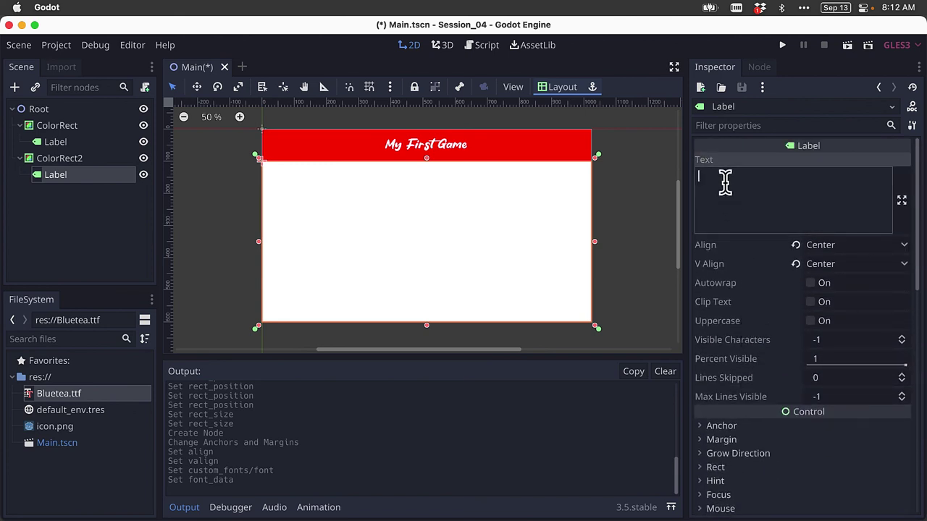
type("H")
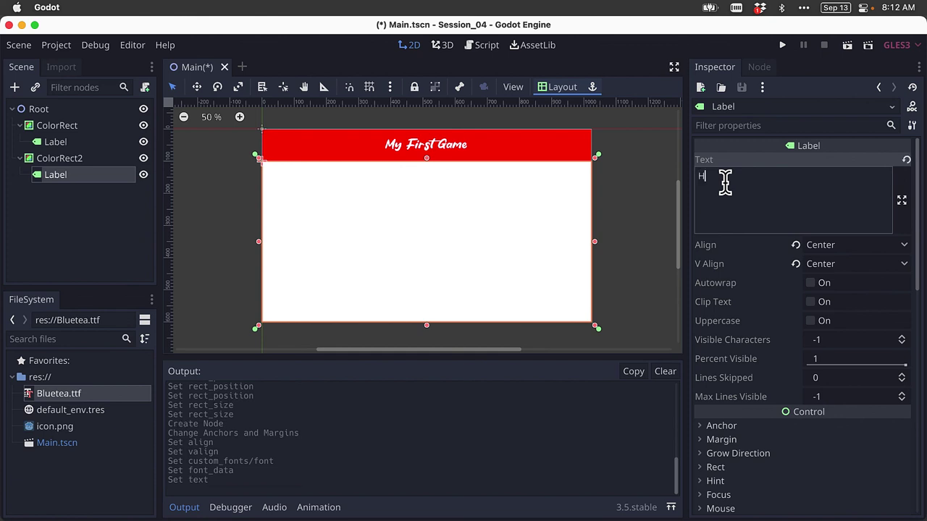
type("ello EC 654!")
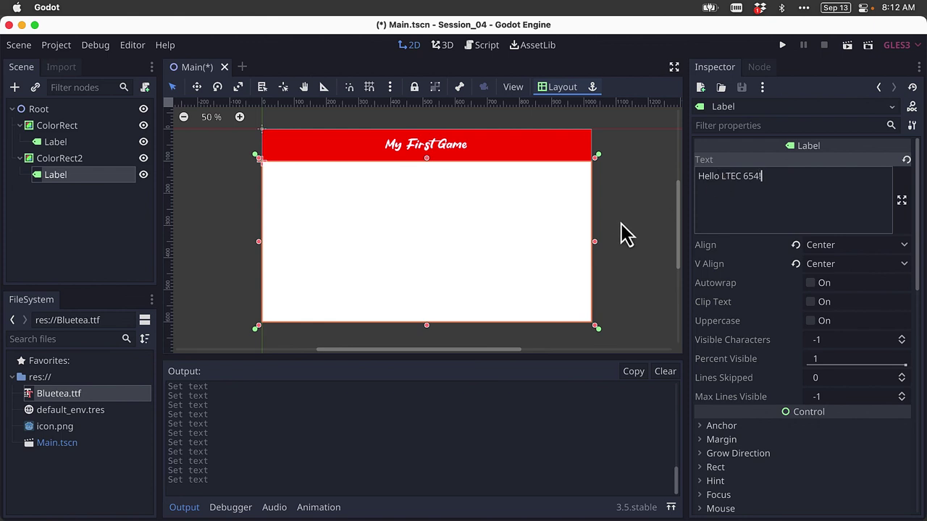
left_click(669, 223)
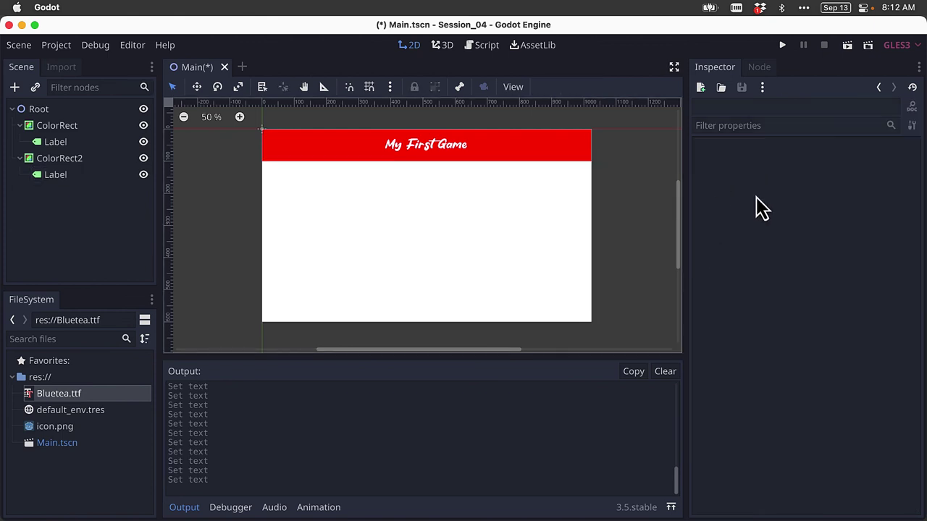
Step: Enable the Font Color theme override for the Label under ColorRect2, keeping the color black
left_click(72, 174)
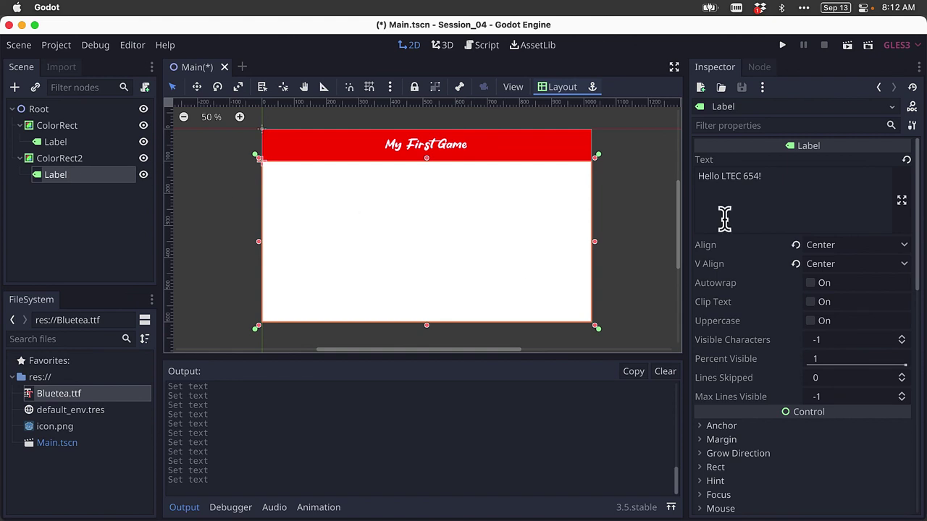
scroll(735, 228, "down", 10)
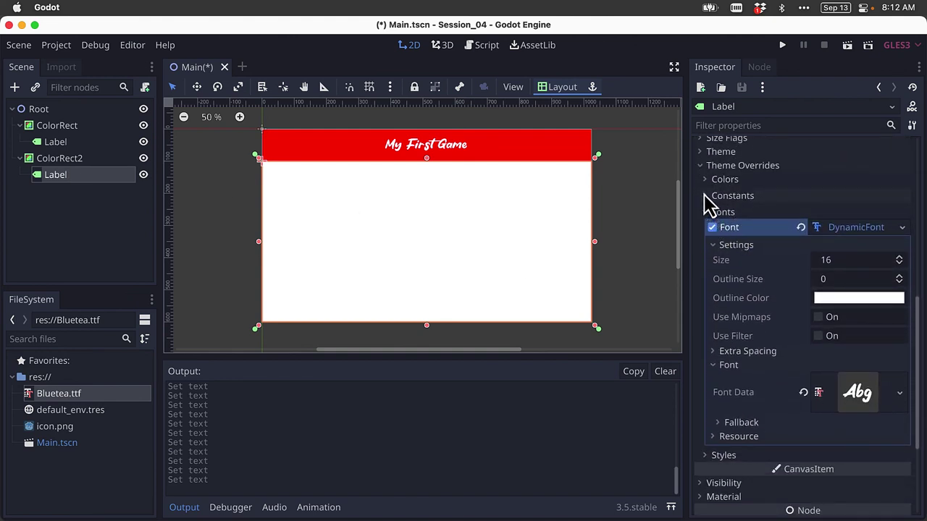
left_click(706, 181)
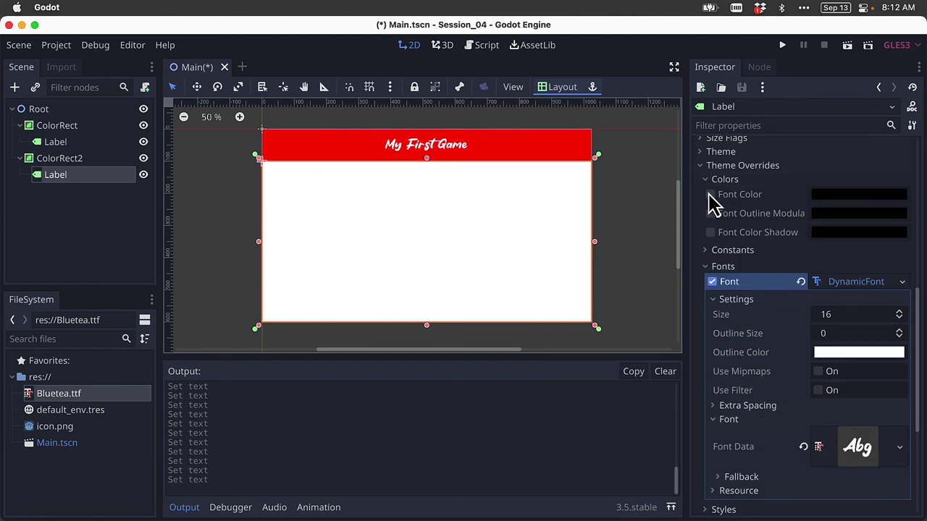
left_click(711, 195)
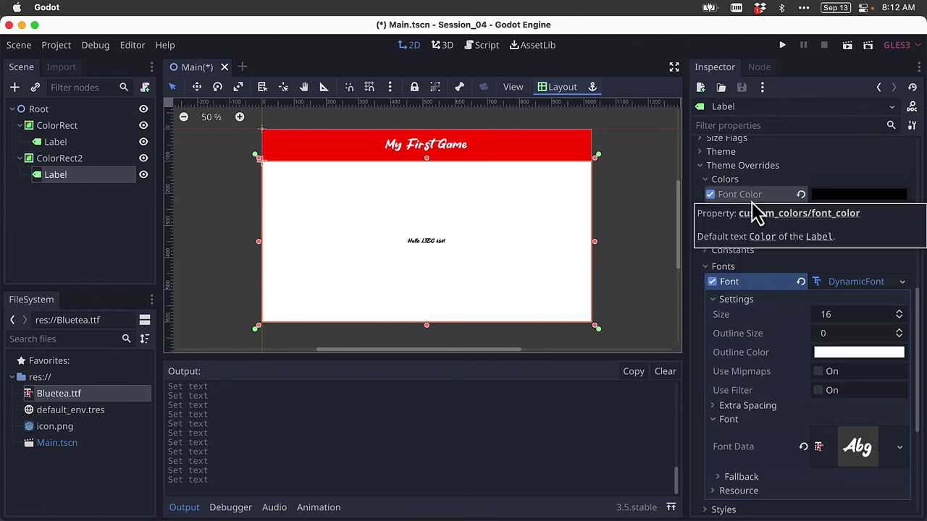
left_click(835, 199)
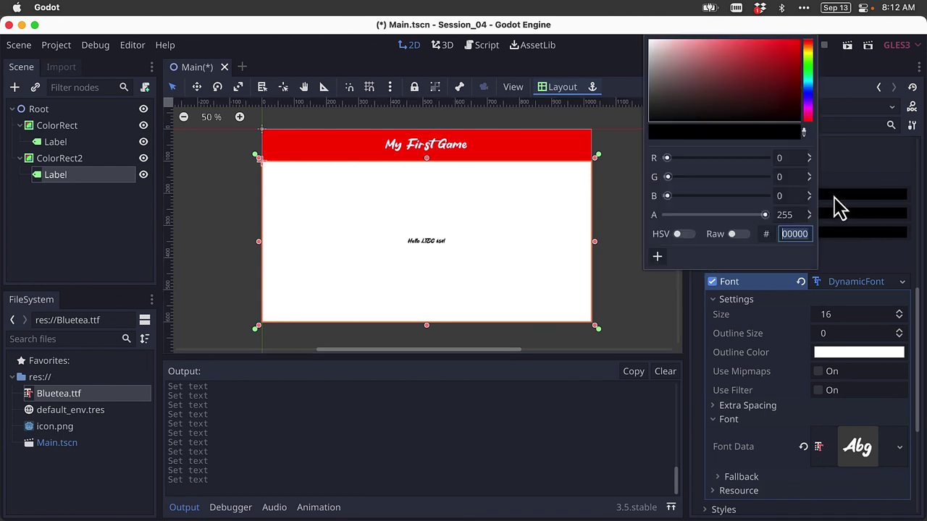
left_click(839, 176)
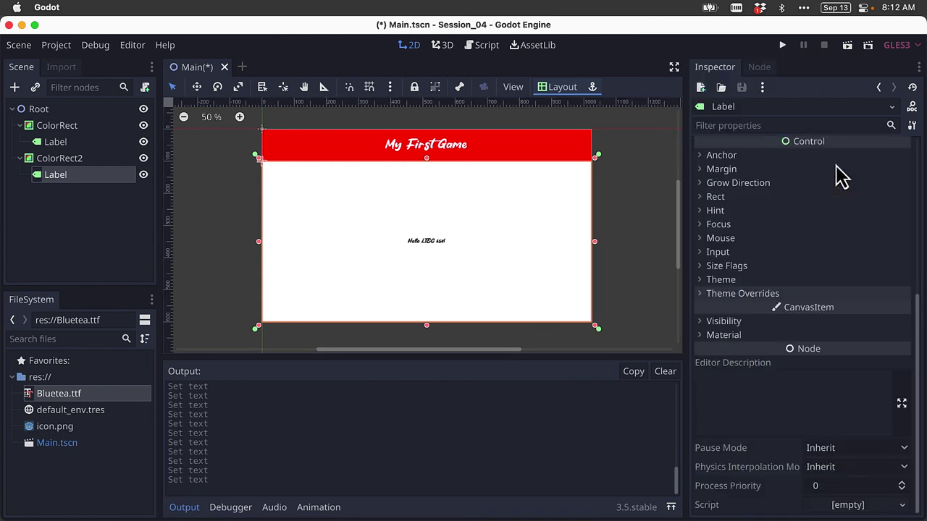
Step: Set the DynamicFont size of the Label under ColorRect2 to 36 and deselect the node
left_click(703, 297)
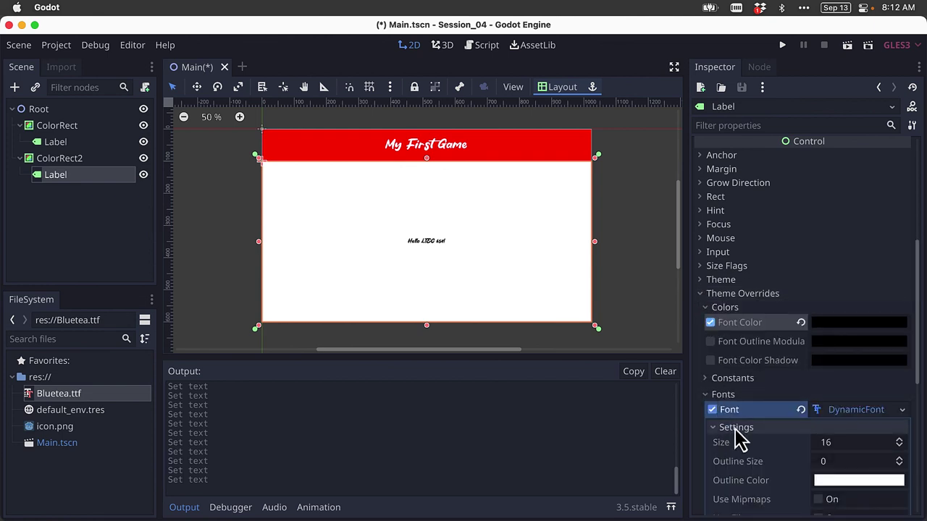
scroll(736, 435, "down", 5)
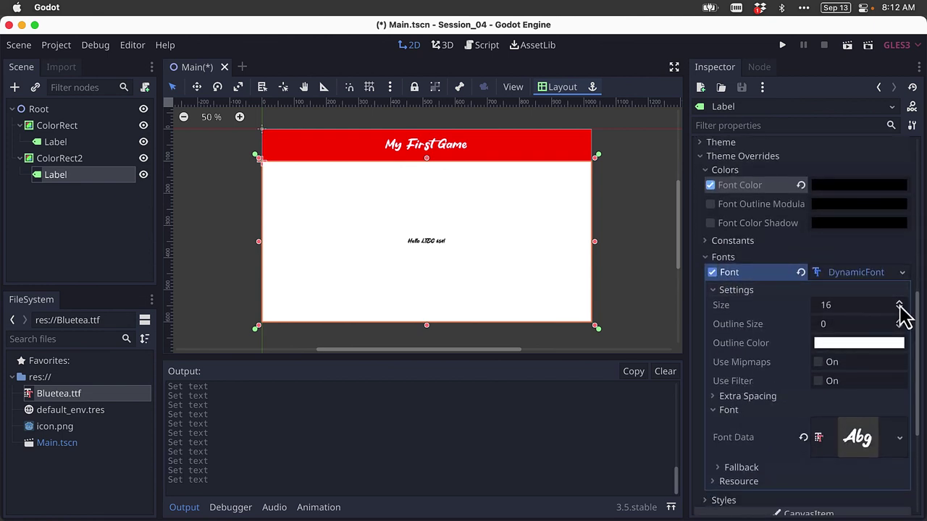
left_click_drag(901, 311, 863, 318)
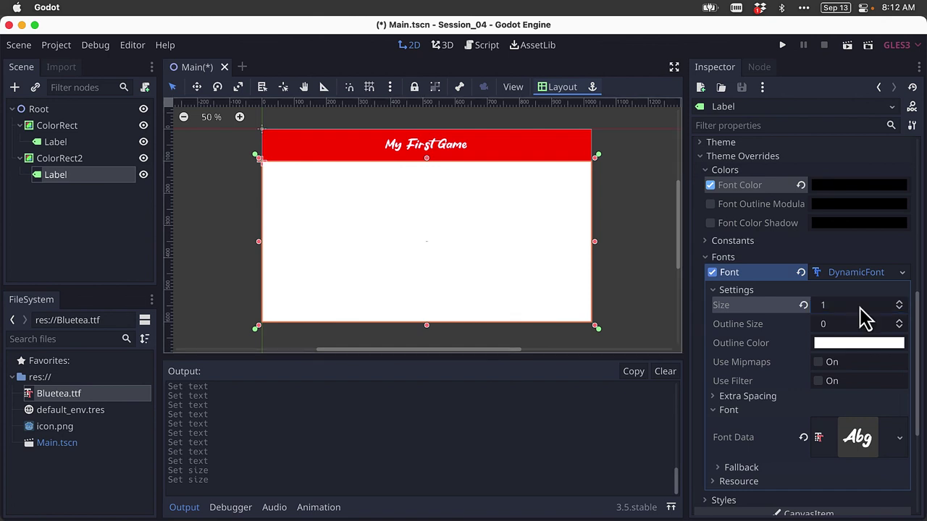
key("3")
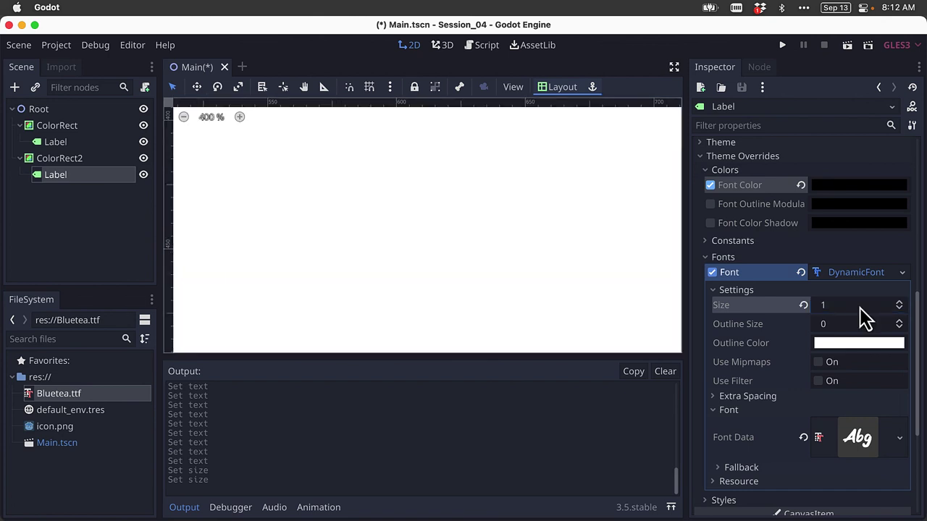
left_click(859, 304)
type("36")
key("Return")
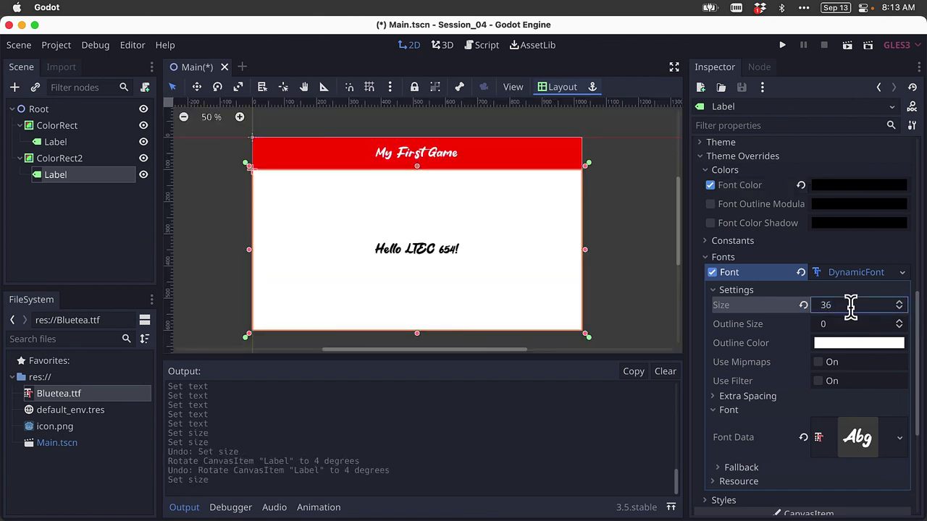
left_click(640, 242)
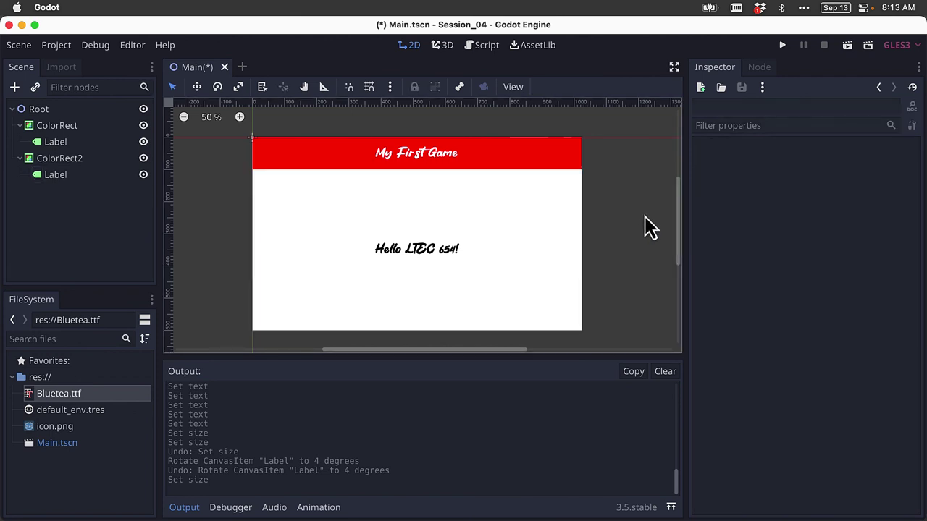
Step: Save the Main scene and run the project with its game window in full screen
key("super+s")
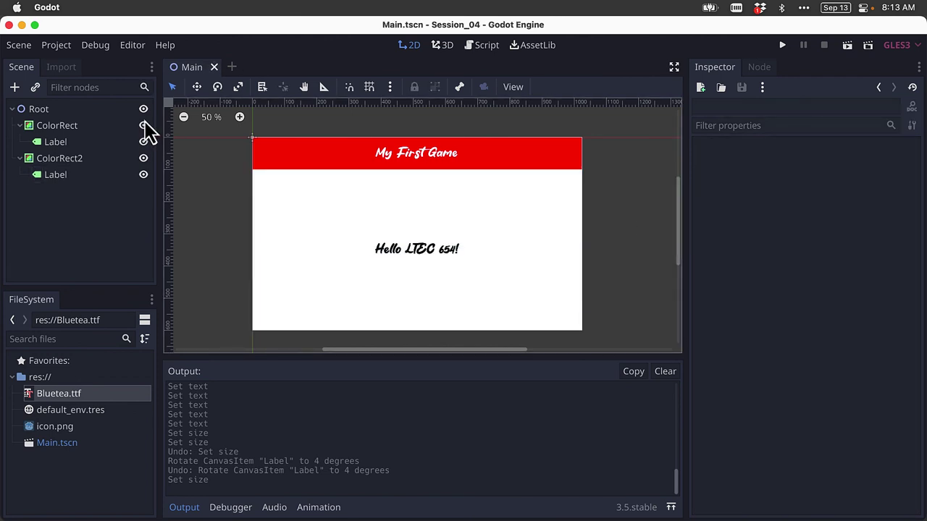
left_click(22, 46)
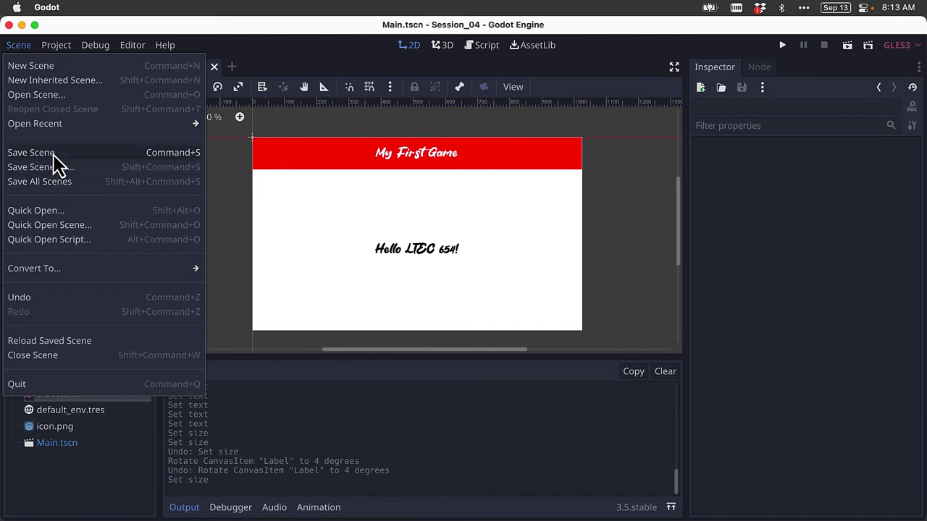
left_click(54, 154)
left_click(782, 45)
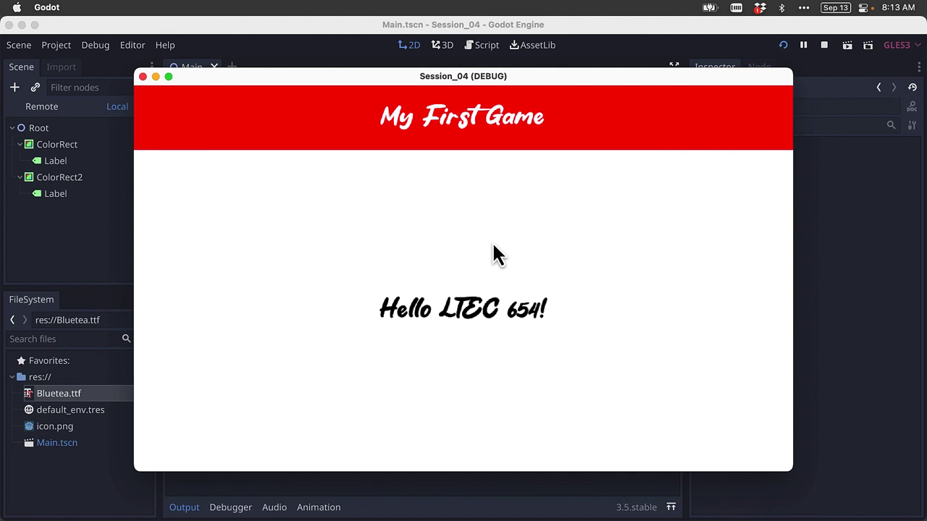
left_click(168, 76)
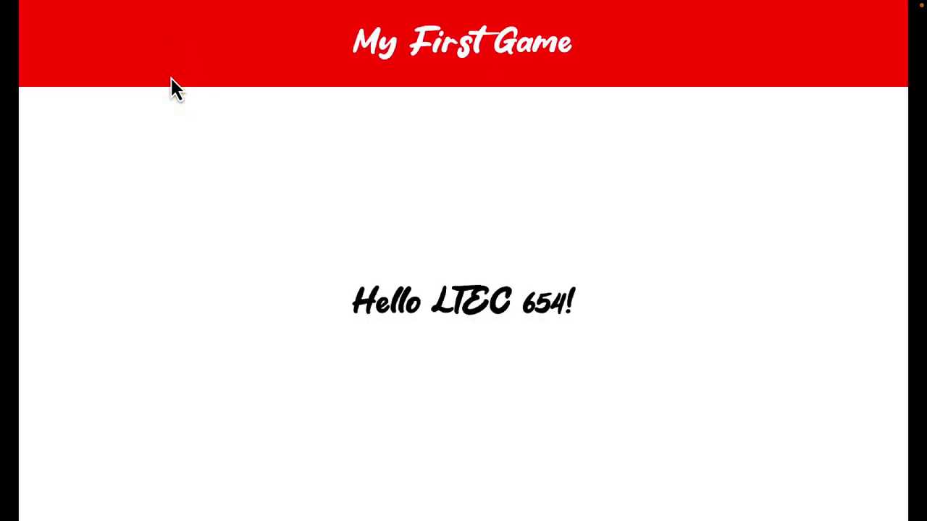